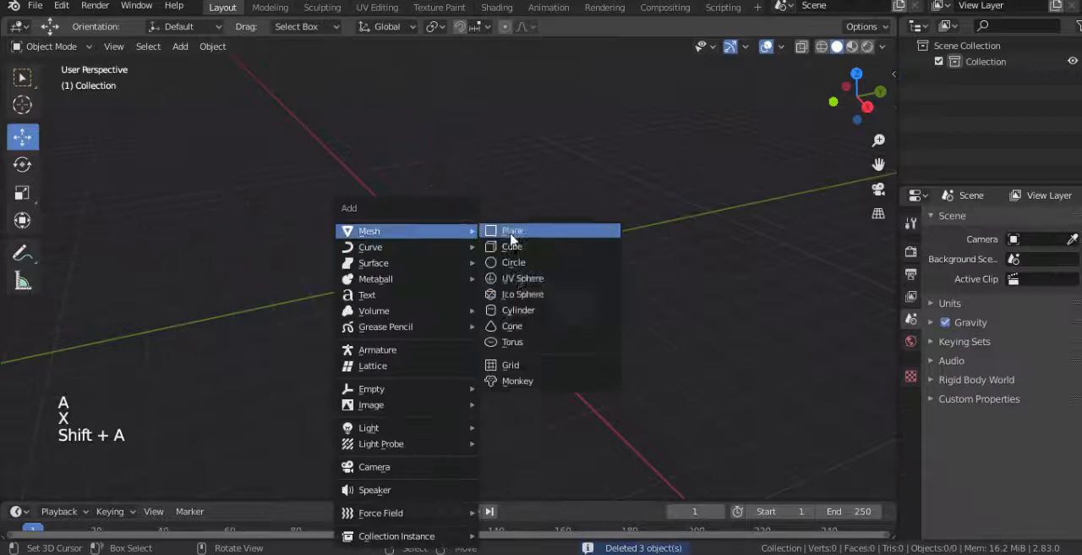
Add a UV sphere at the origin and shade it smooth
{"action": "left_click", "coordinate": [519, 277]}
{"action": "key", "text": "KP_1"}
{"action": "scroll", "coordinate": [480, 289], "scroll_direction": "up", "scroll_amount": 5}
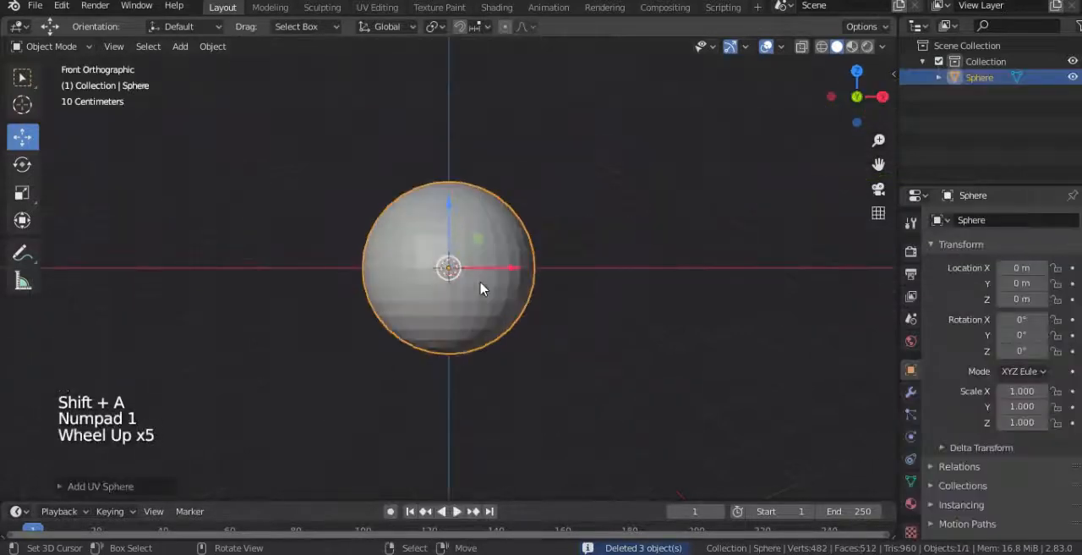
{"action": "key", "text": "w"}
{"action": "left_click", "coordinate": [510, 256]}
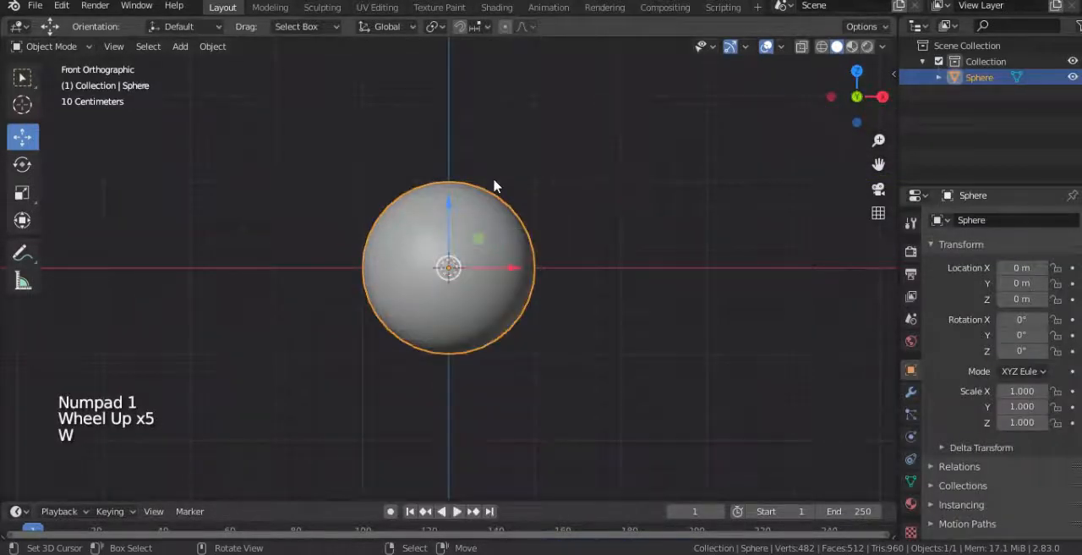
Enter edit mode and select the sphere's top and bottom pole vertices
{"action": "middle_click_drag", "start_coordinate": [494, 184], "coordinate": [450, 196]}
{"action": "key", "text": "Tab"}
{"action": "scroll", "coordinate": [450, 196], "scroll_direction": "up", "scroll_amount": 2}
{"action": "right_click", "coordinate": [447, 149]}
{"action": "scroll", "coordinate": [481, 233], "scroll_direction": "down", "scroll_amount": 2}
{"action": "middle_click_drag", "start_coordinate": [482, 232], "coordinate": [501, 261]}
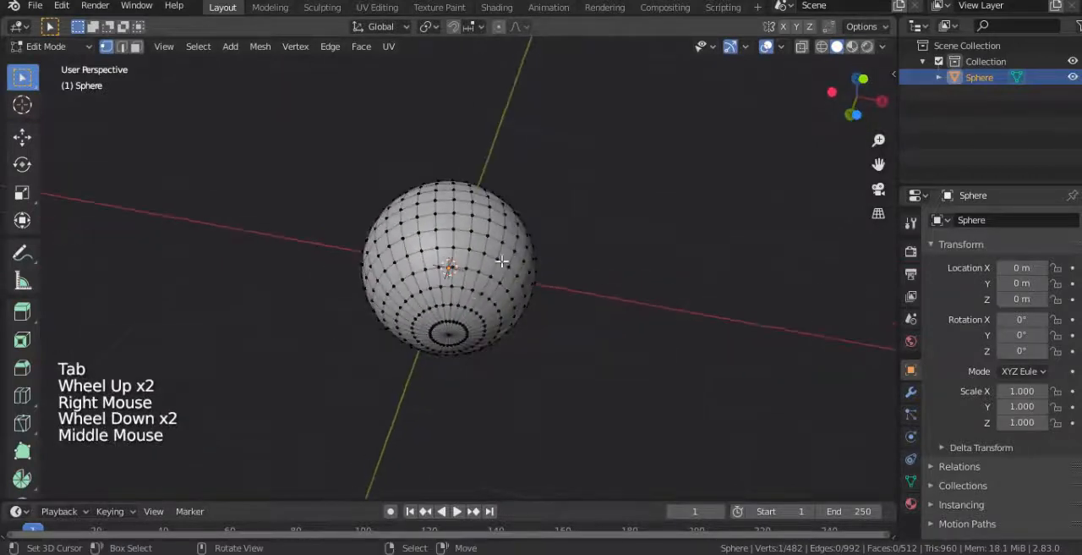
{"action": "right_click", "coordinate": [449, 333], "text": "shift"}
{"action": "key", "text": "KP_1"}
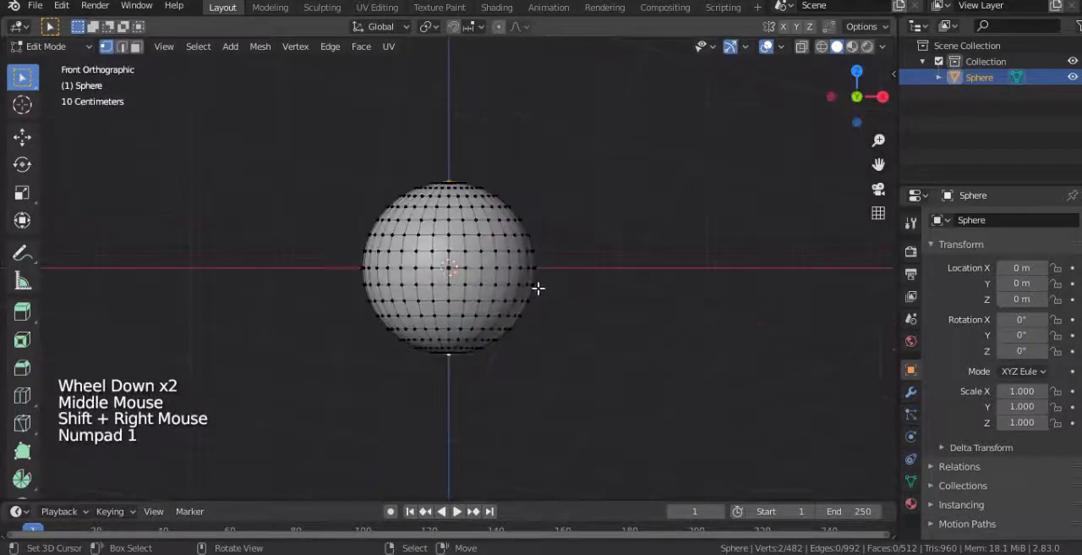
Enable proportional editing and flatten both poles by scaling them along Z to about 0.82 with a proportional size of 1.10
{"action": "left_click", "coordinate": [22, 136]}
{"action": "scroll", "coordinate": [547, 249], "scroll_direction": "up", "scroll_amount": 1}
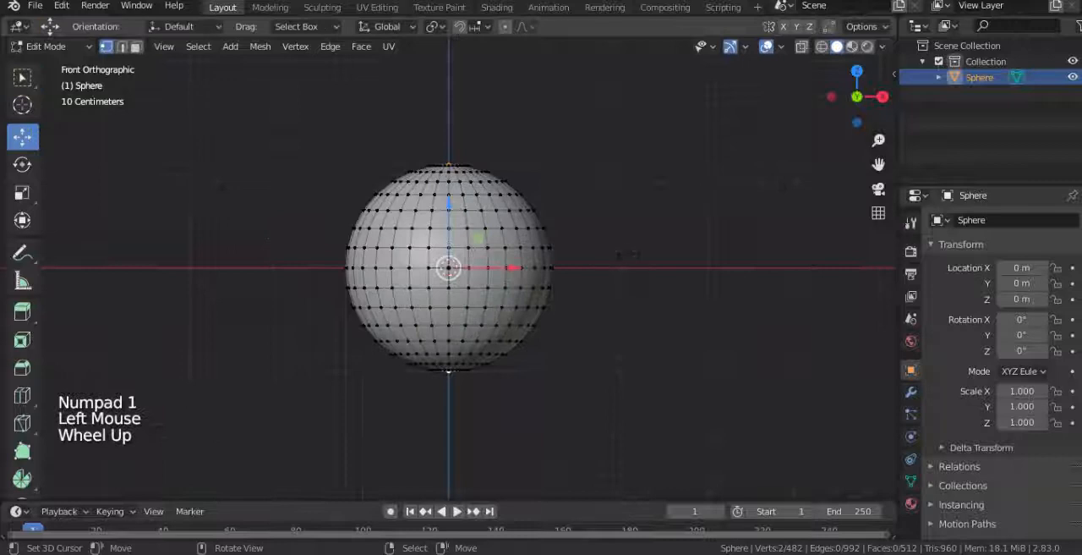
{"action": "key", "text": "s"}
{"action": "key", "text": "Escape"}
{"action": "left_click", "coordinate": [505, 26]}
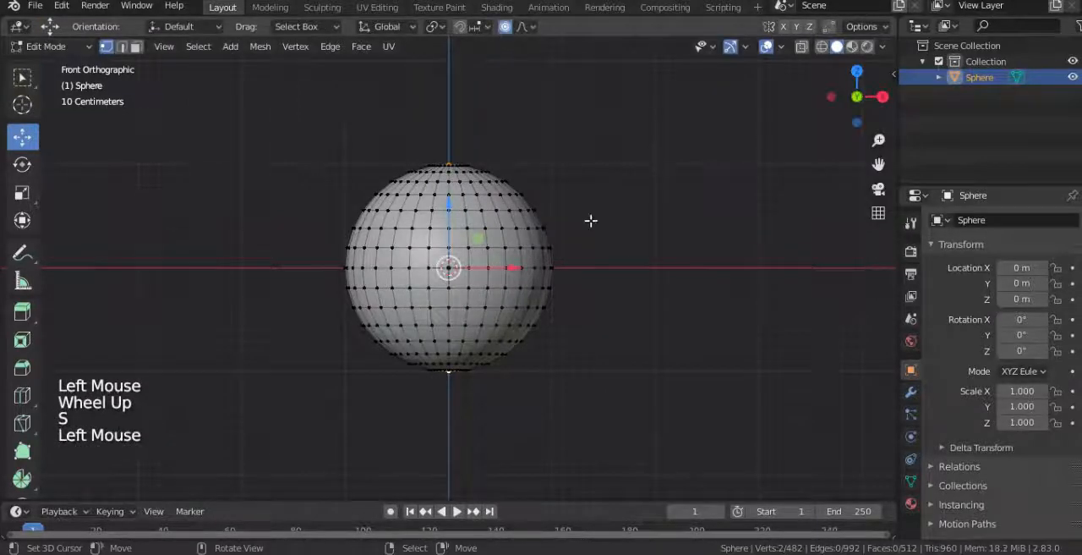
{"action": "key", "text": "s"}
{"action": "key", "text": "z"}
{"action": "scroll", "coordinate": [576, 231], "scroll_direction": "down", "scroll_amount": 1}
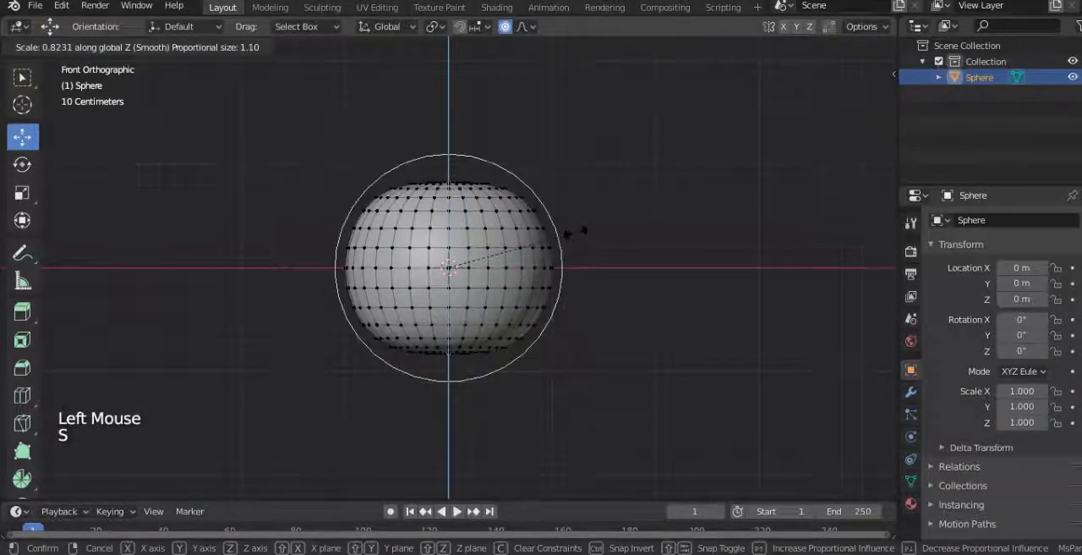
{"action": "left_click", "coordinate": [576, 230]}
{"action": "middle_click_drag", "start_coordinate": [576, 230], "coordinate": [501, 206]}
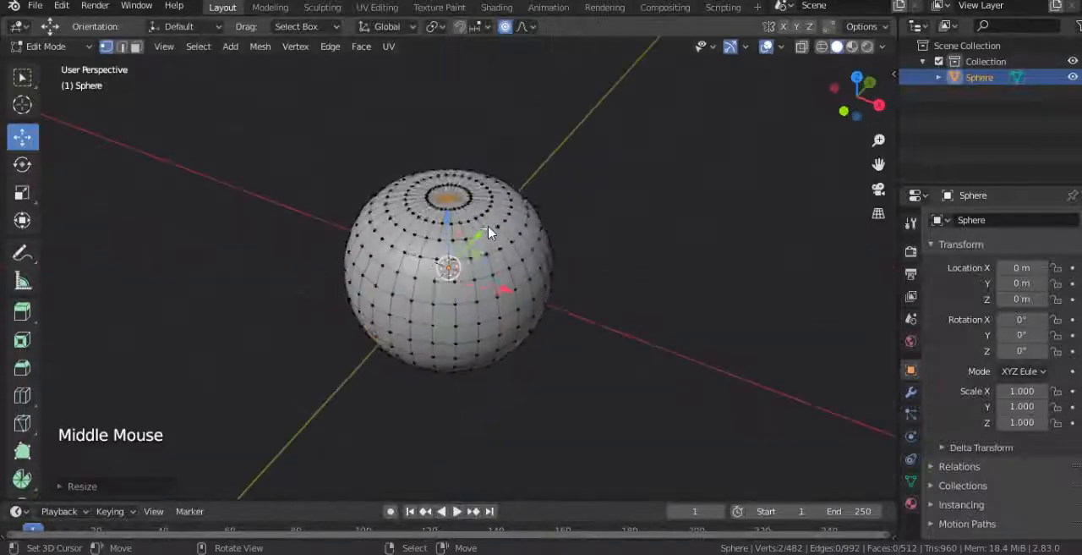
Select the sphere's equator edge loop and scale it outward by about 1.03 with proportional editing
{"action": "key", "text": "Tab"}
{"action": "scroll", "coordinate": [501, 207], "scroll_direction": "down", "scroll_amount": 2}
{"action": "key", "text": "KP_1"}
{"action": "scroll", "coordinate": [512, 203], "scroll_direction": "up", "scroll_amount": 2}
{"action": "key", "text": "Tab"}
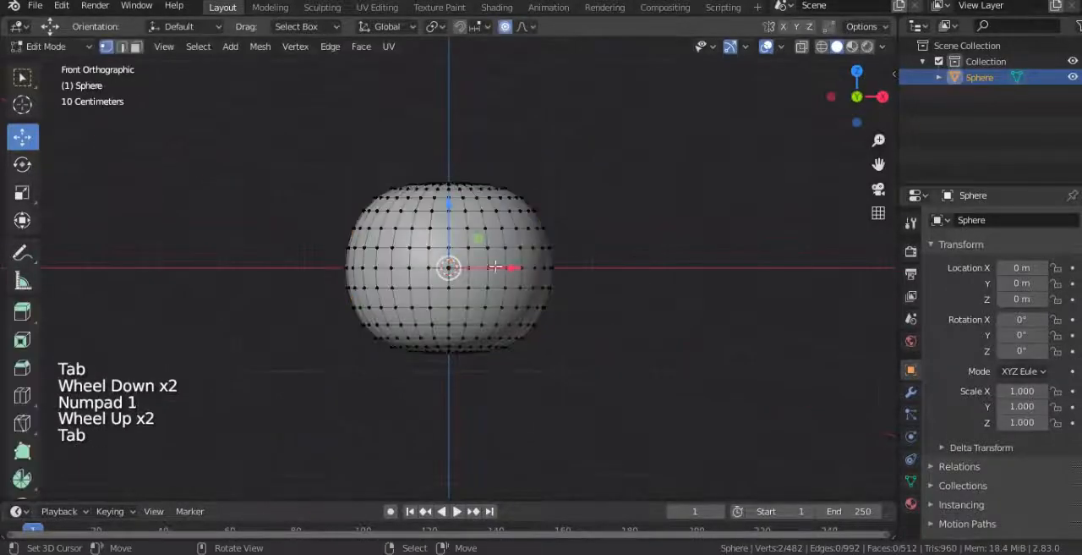
{"action": "right_click", "coordinate": [494, 269], "text": "alt"}
{"action": "key", "text": "s"}
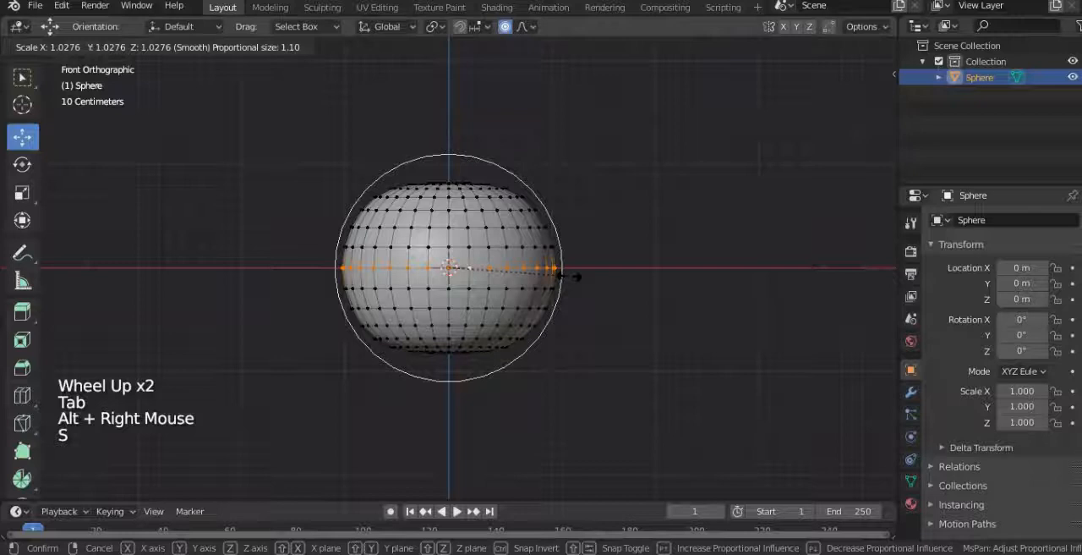
{"action": "left_click", "coordinate": [554, 268]}
{"action": "key", "text": "Tab"}
Raise the sphere along Z to 0.8 m so that it rests on the ground plane
{"action": "left_click_drag", "start_coordinate": [448, 217], "coordinate": [457, 127], "text": "ctrl"}
{"action": "middle_click_drag", "start_coordinate": [496, 181], "coordinate": [515, 238]}
{"action": "scroll", "coordinate": [515, 238], "scroll_direction": "down", "scroll_amount": 1}
{"action": "key", "text": "KP_1"}
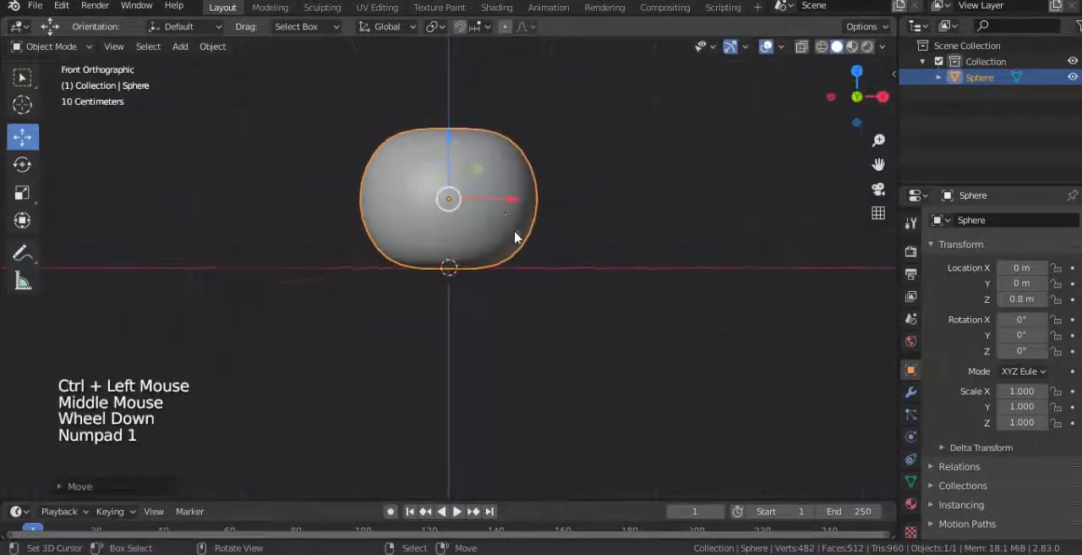
Add a cylinder at the origin with 8 vertices
{"action": "key", "text": "shift+a"}
{"action": "mouse_move", "coordinate": [495, 215]}
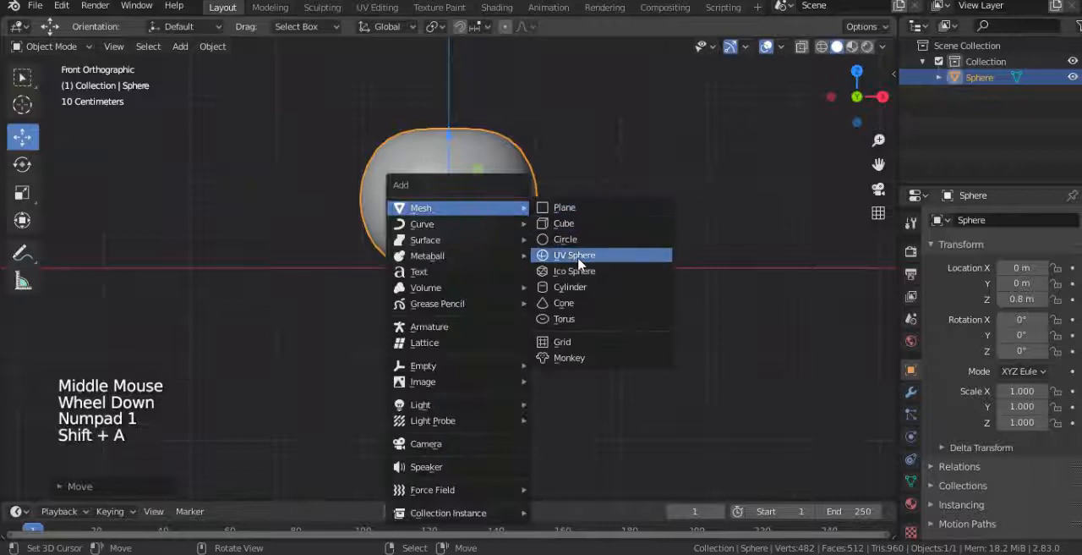
{"action": "left_click", "coordinate": [572, 288]}
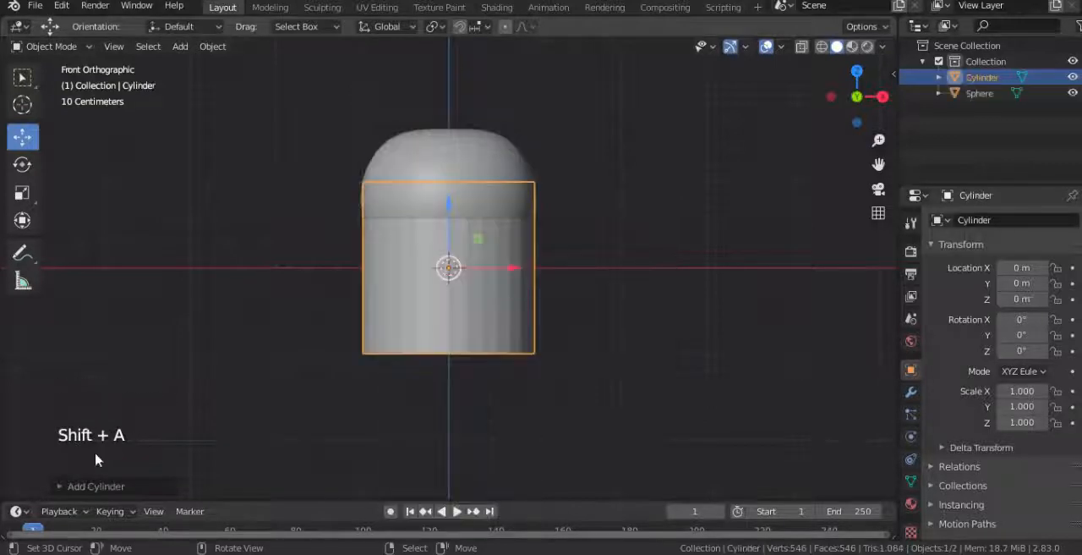
{"action": "left_click", "coordinate": [66, 488]}
{"action": "left_click_drag", "start_coordinate": [214, 294], "coordinate": [174, 296]}
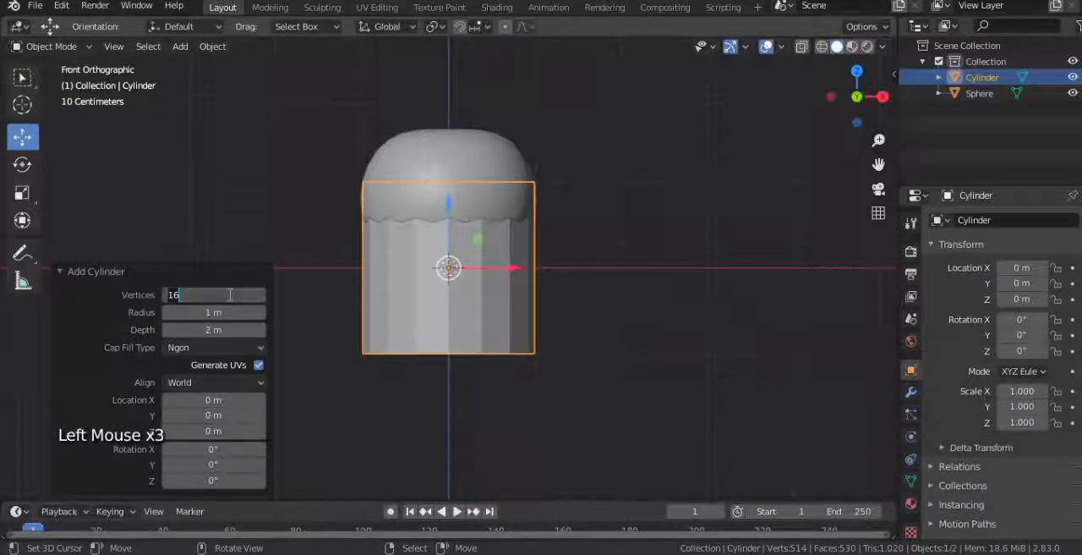
{"action": "key", "text": "Return"}
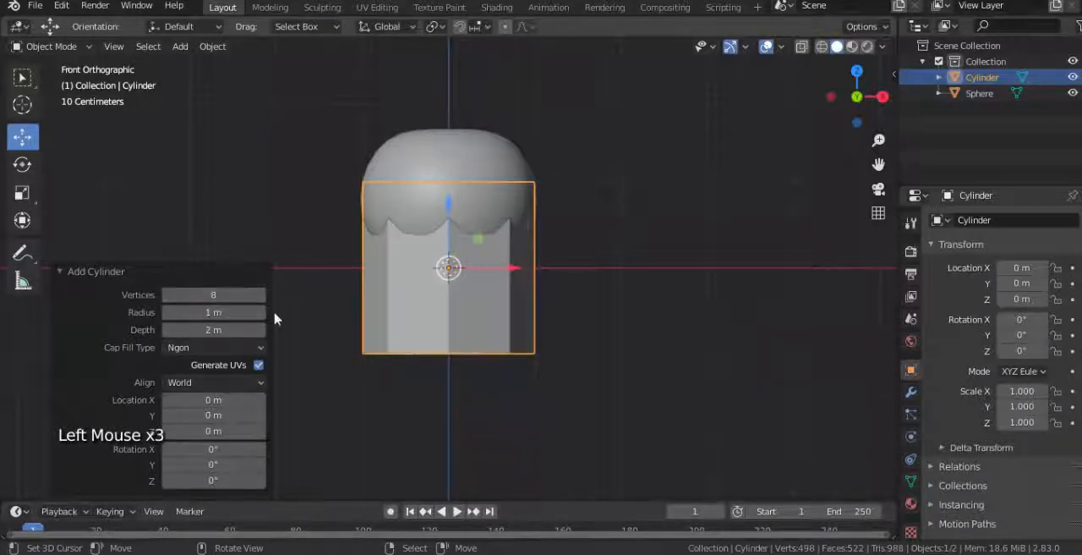
{"action": "left_click", "coordinate": [127, 271]}
Raise the cylinder object along Z to 1.9 m, above the flattened sphere
{"action": "key", "text": "Tab"}
{"action": "middle_click_drag", "start_coordinate": [481, 238], "coordinate": [454, 347], "text": "shift"}
{"action": "scroll", "coordinate": [454, 347], "scroll_direction": "up", "scroll_amount": 1}
{"action": "key", "text": "Tab"}
{"action": "left_click_drag", "start_coordinate": [411, 335], "coordinate": [413, 138], "text": "ctrl"}
Shrink the cylinder's mesh uniformly, then narrow it horizontally with Z locked to form a thin stem
{"action": "key", "text": "Tab"}
{"action": "key", "text": "s"}
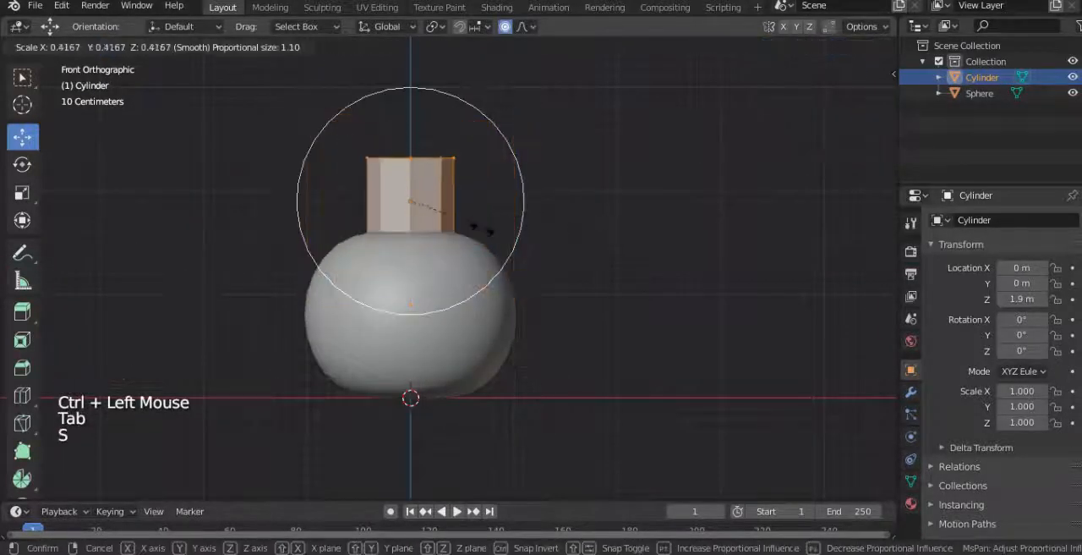
{"action": "left_click", "coordinate": [440, 207]}
{"action": "middle_click_drag", "start_coordinate": [437, 197], "coordinate": [434, 261], "text": "shift"}
{"action": "scroll", "coordinate": [434, 261], "scroll_direction": "up", "scroll_amount": 3}
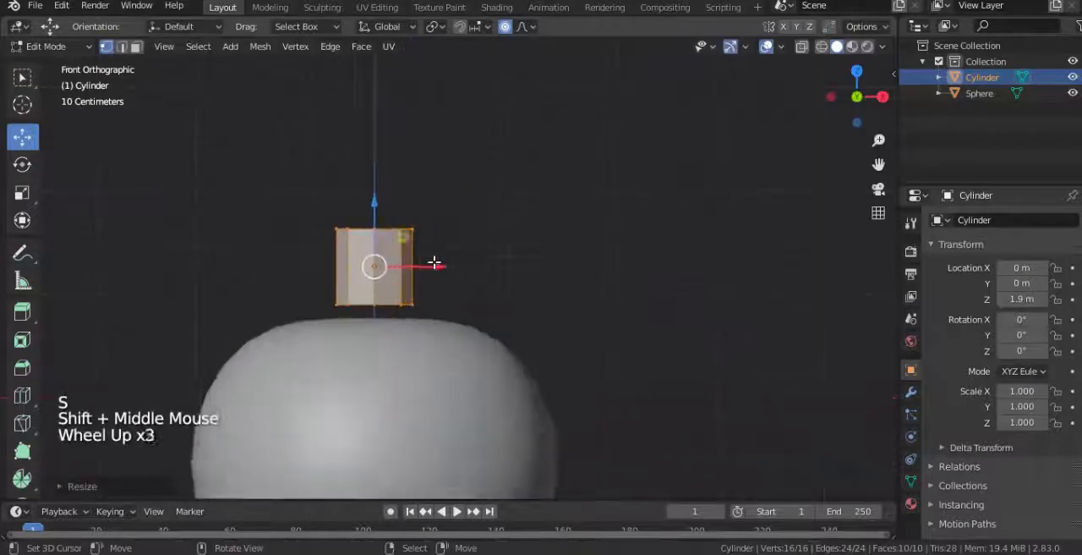
{"action": "scroll", "coordinate": [449, 280], "scroll_direction": "up", "scroll_amount": 2}
{"action": "key", "text": "s"}
{"action": "key", "text": "shift+z"}
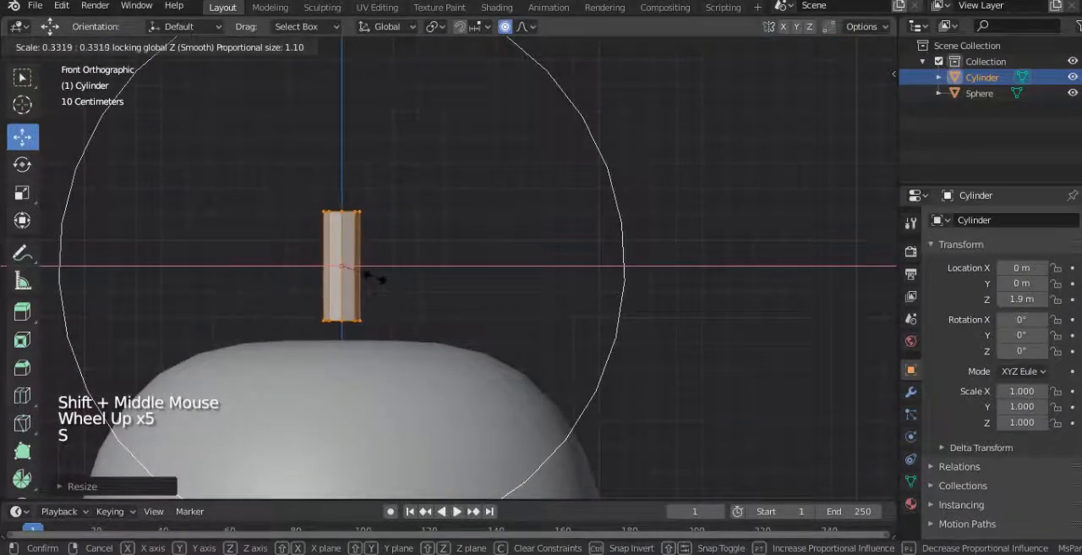
{"action": "left_click", "coordinate": [364, 292]}
Turn on X-ray, lower the stem's bottom vertices into the sphere's top and scale them slightly narrower
{"action": "key", "text": "alt+z"}
{"action": "middle_click_drag", "start_coordinate": [369, 309], "coordinate": [394, 280], "text": "shift"}
{"action": "right_click", "coordinate": [415, 270]}
{"action": "key", "text": "c"}
{"action": "left_click_drag", "start_coordinate": [416, 272], "coordinate": [451, 273]}
{"action": "right_click", "coordinate": [451, 273]}
{"action": "left_click_drag", "start_coordinate": [425, 217], "coordinate": [425, 245]}
{"action": "key", "text": "s"}
{"action": "scroll", "coordinate": [494, 300], "scroll_direction": "up", "scroll_amount": 15}
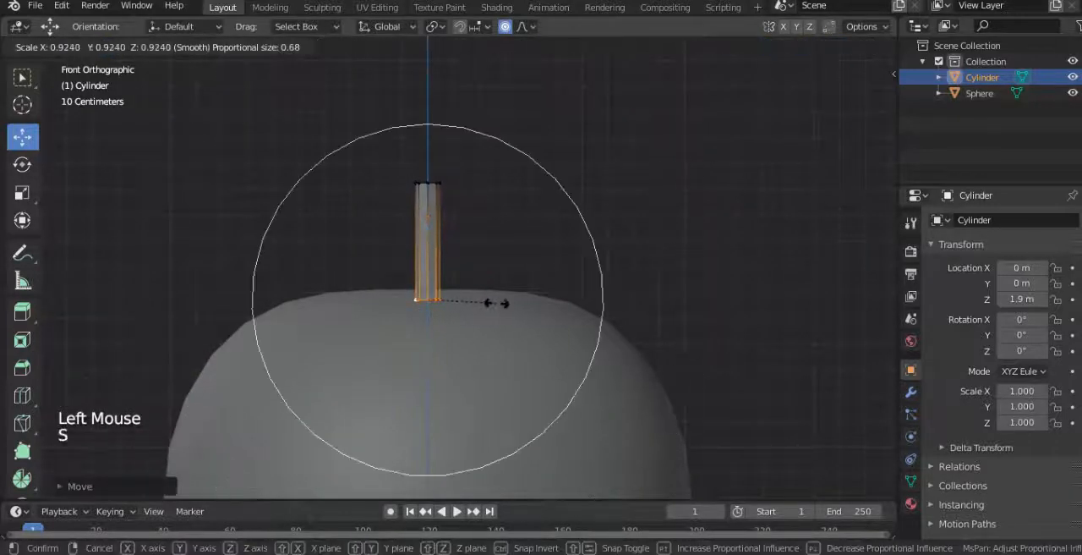
{"action": "left_click", "coordinate": [489, 297]}
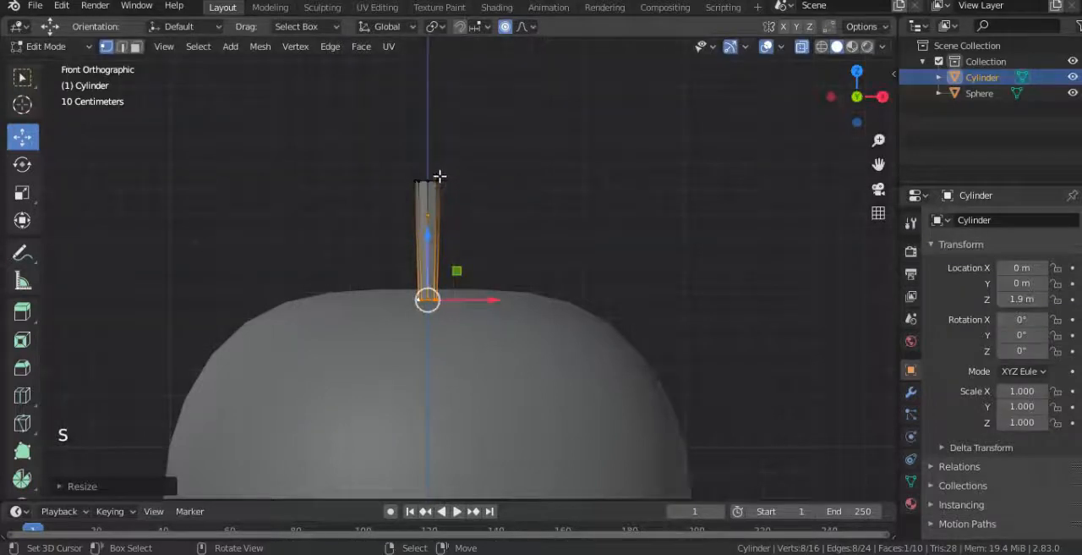
Select the stem's top vertices and scale them outward to flare the upper end
{"action": "key", "text": "c"}
{"action": "middle_click_drag", "start_coordinate": [451, 178], "coordinate": [483, 234]}
{"action": "key", "text": "KP_1"}
{"action": "key", "text": "s"}
{"action": "left_click", "coordinate": [441, 202]}
{"action": "left_click", "coordinate": [440, 196]}
Add a loop cut near the stem's base, adjust its scale and select the bottom edge loop
{"action": "key", "text": "ctrl+r"}
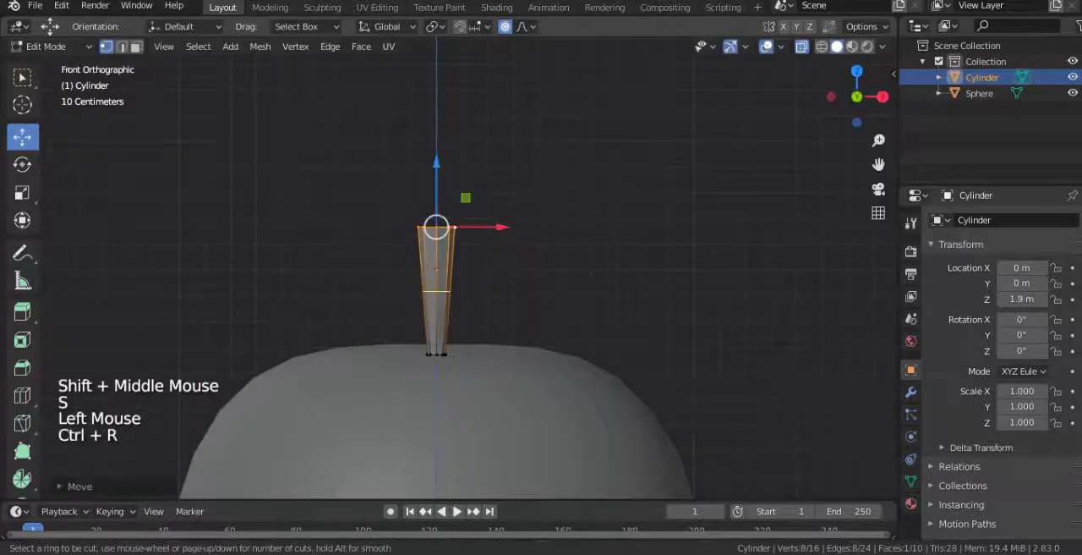
{"action": "left_click", "coordinate": [431, 283]}
{"action": "left_click", "coordinate": [433, 317]}
{"action": "scroll", "coordinate": [490, 343], "scroll_direction": "up", "scroll_amount": 3}
{"action": "key", "text": "s"}
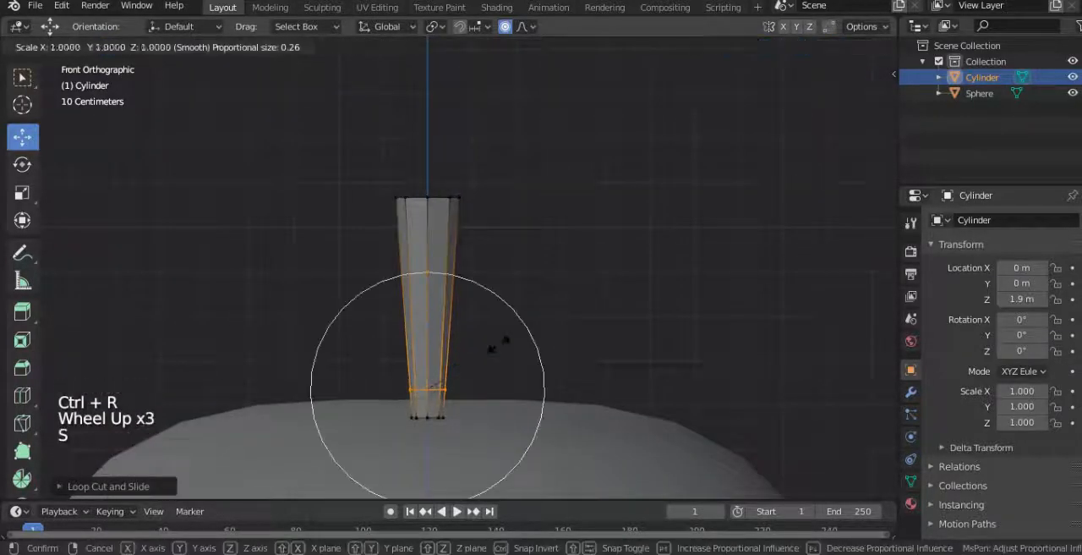
{"action": "left_click", "coordinate": [446, 412]}
{"action": "right_click", "coordinate": [427, 416], "text": "alt"}
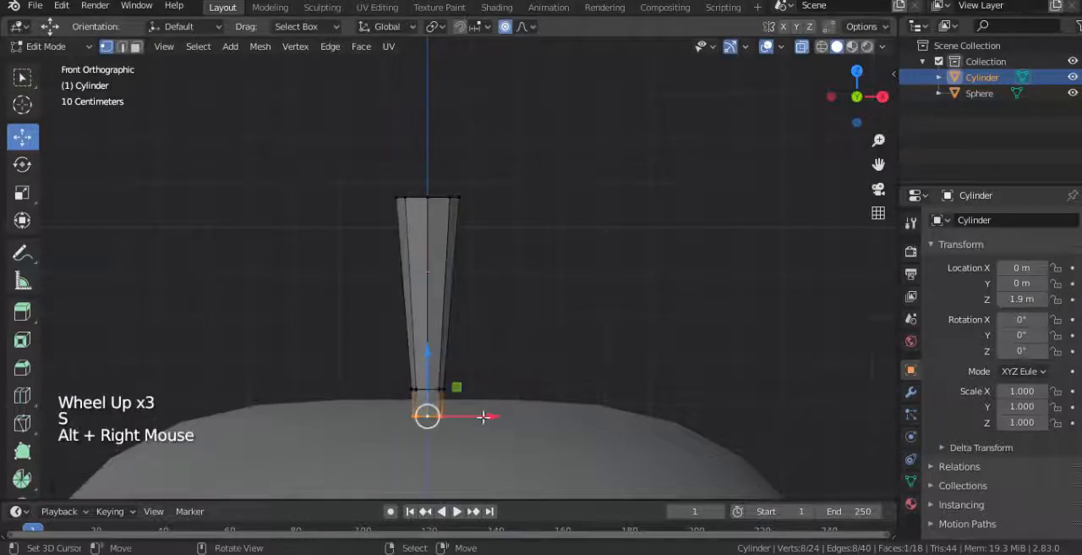
Add a loop cut in the upper part of the stem and scale it inward slightly
{"action": "key", "text": "ctrl+r"}
{"action": "left_click", "coordinate": [415, 249]}
{"action": "left_click", "coordinate": [556, 270]}
{"action": "key", "text": "s"}
{"action": "left_click", "coordinate": [550, 272]}
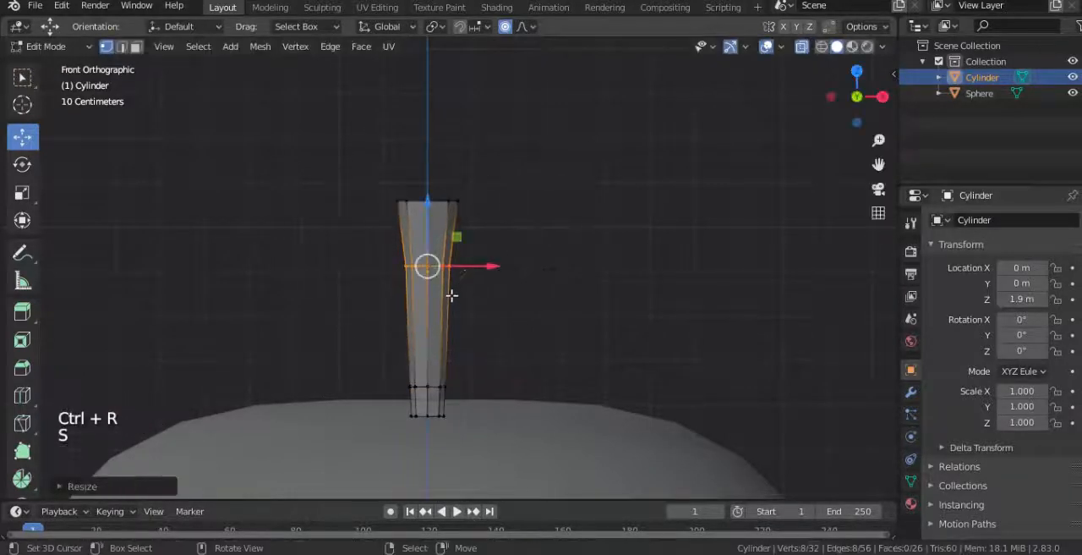
Add a loop cut midway between the stem's two inner loops, scale it slightly narrower and return to object mode
{"action": "key", "text": "ctrl+r"}
{"action": "left_click", "coordinate": [429, 327]}
{"action": "left_click", "coordinate": [541, 331]}
{"action": "key", "text": "s"}
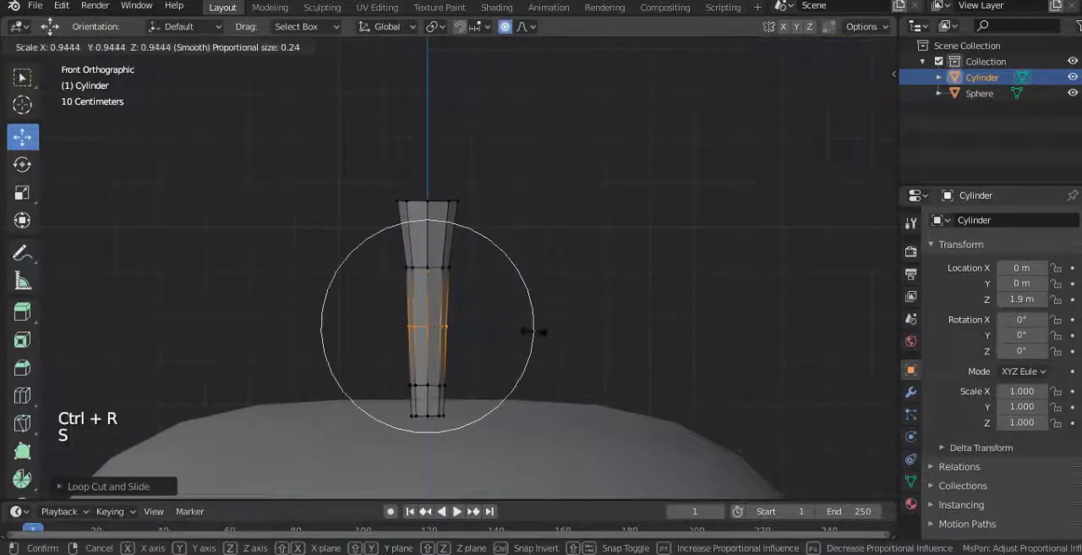
{"action": "left_click", "coordinate": [531, 331]}
{"action": "key", "text": "Tab"}
Add a Subdivision Surface modifier to the stem and shade it smooth
{"action": "middle_click_drag", "start_coordinate": [437, 223], "coordinate": [698, 227]}
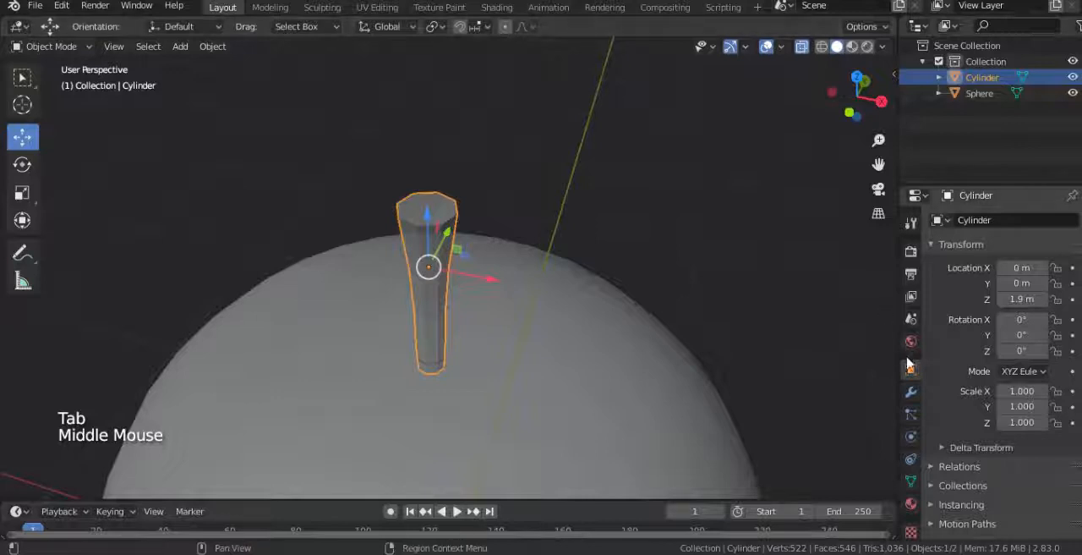
{"action": "left_click", "coordinate": [911, 392]}
{"action": "left_click", "coordinate": [976, 220]}
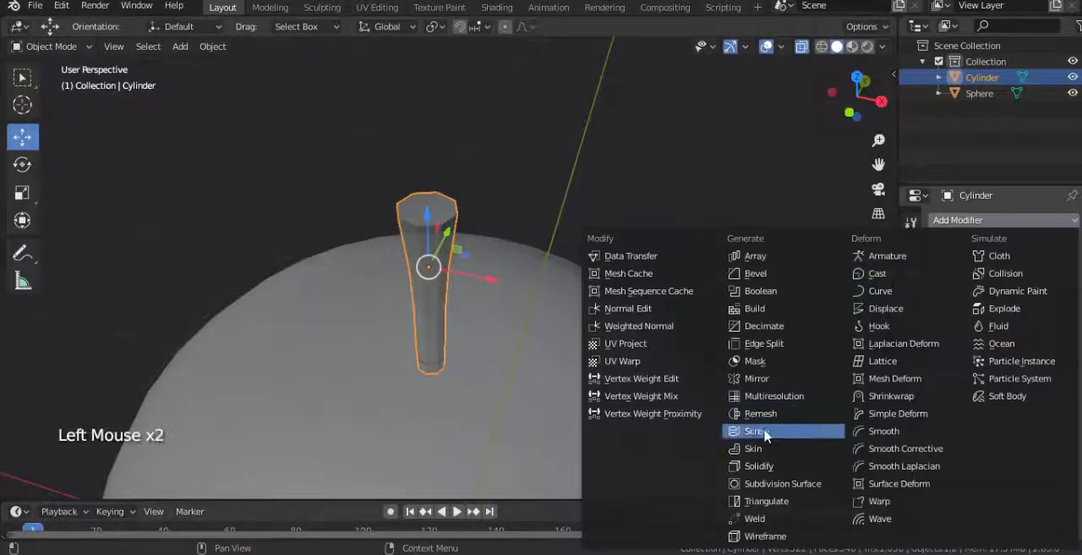
{"action": "left_click", "coordinate": [762, 484]}
{"action": "middle_click_drag", "start_coordinate": [544, 229], "coordinate": [475, 243]}
{"action": "key", "text": "KP_1"}
{"action": "key", "text": "w"}
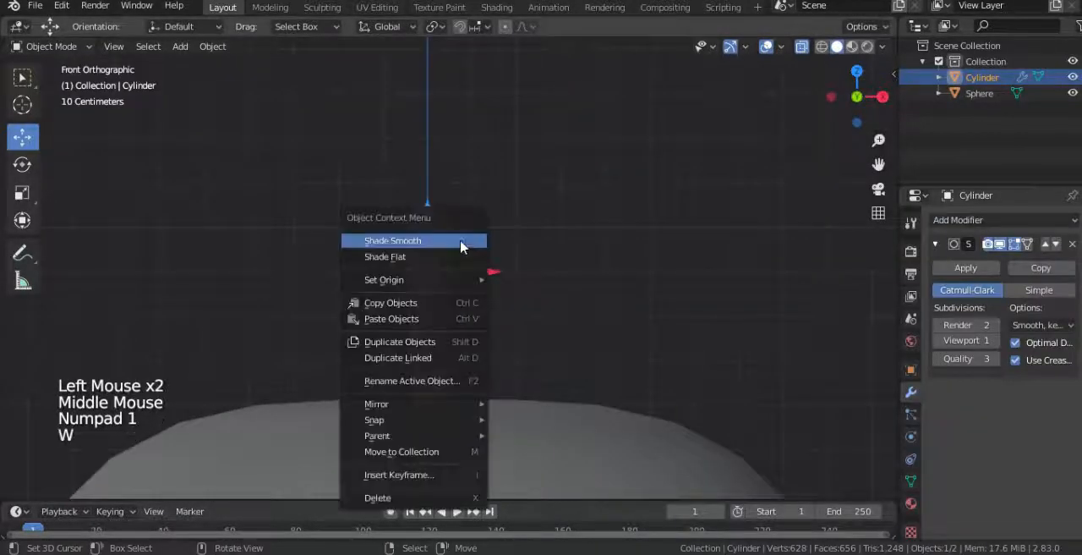
Turn off X-ray and knife-cut two crossing diagonals between opposite corners of the stem's top cap
{"action": "middle_click_drag", "start_coordinate": [476, 206], "coordinate": [457, 327]}
{"action": "key", "text": "Tab"}
{"action": "scroll", "coordinate": [448, 201], "scroll_direction": "up", "scroll_amount": 2}
{"action": "key", "text": "alt+z"}
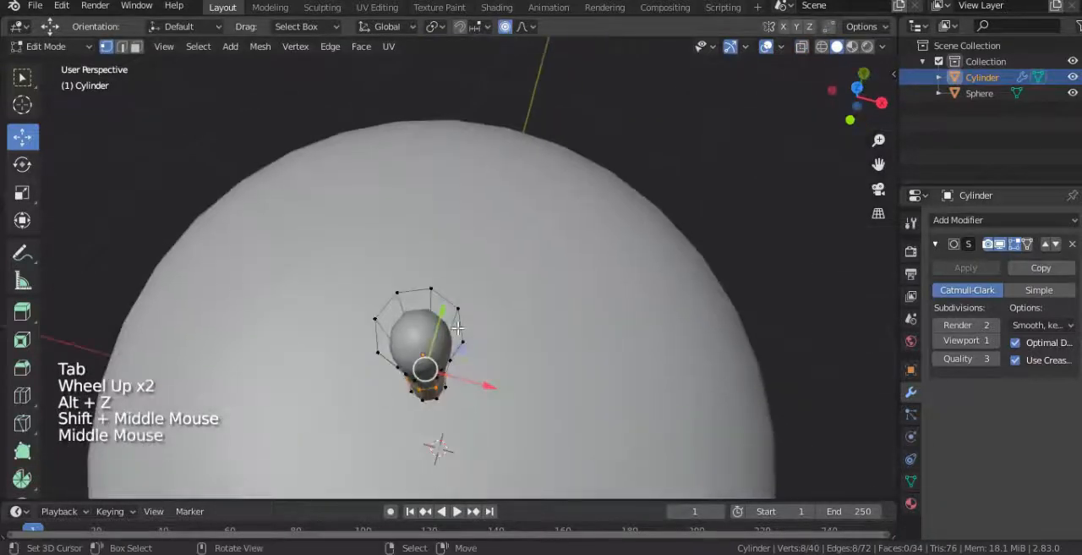
{"action": "key", "text": "KP_7"}
{"action": "middle_click_drag", "start_coordinate": [493, 373], "coordinate": [463, 275]}
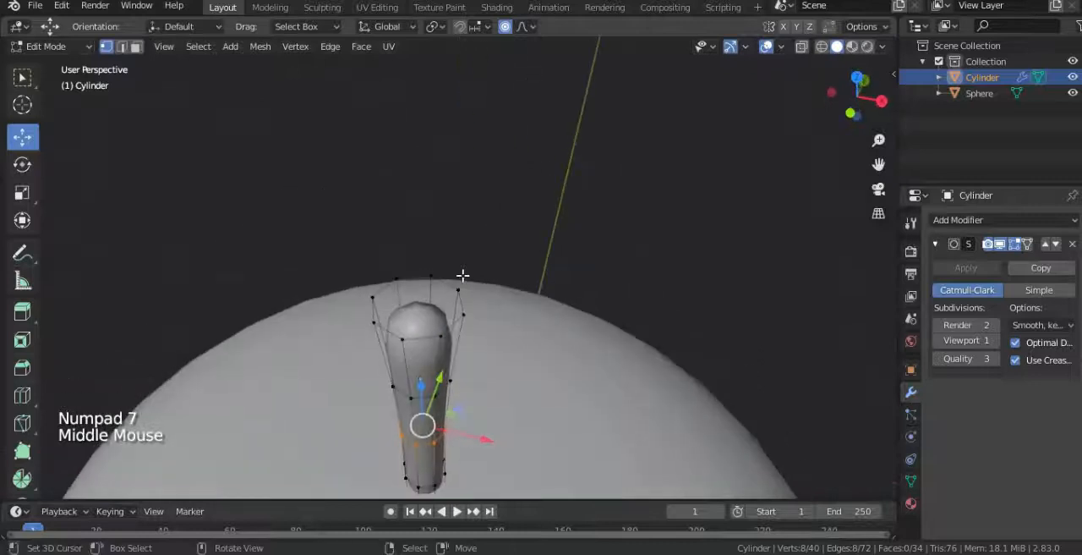
{"action": "key", "text": "k"}
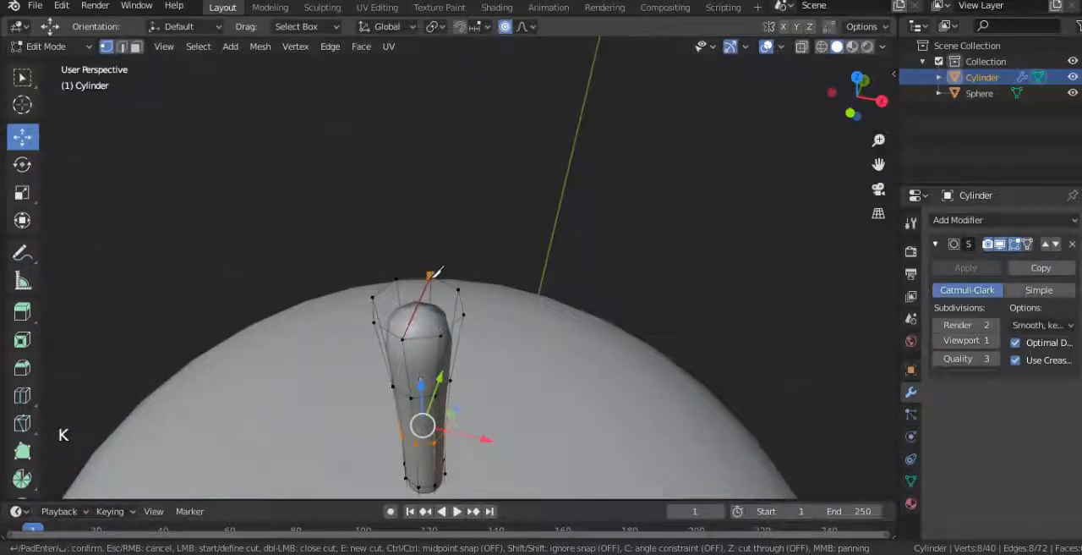
{"action": "left_click", "coordinate": [431, 275]}
{"action": "key", "text": "Return"}
{"action": "middle_click_drag", "start_coordinate": [424, 307], "coordinate": [423, 326]}
{"action": "key", "text": "k"}
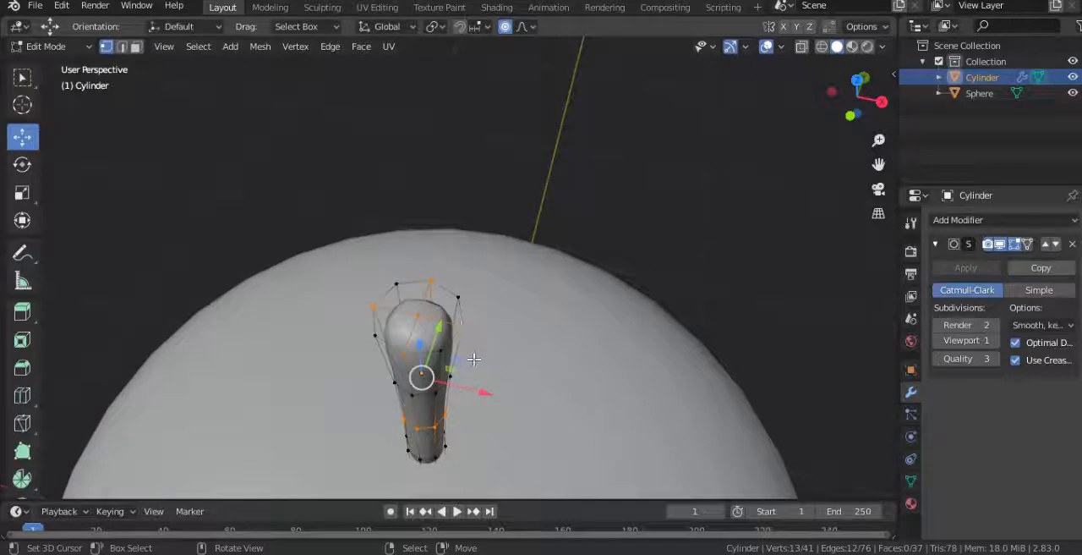
Add a loop cut to the stem's top section and slide it up close to the top rim
{"action": "scroll", "coordinate": [468, 322], "scroll_direction": "down", "scroll_amount": 2}
{"action": "key", "text": "KP_1"}
{"action": "key", "text": "ctrl+r"}
{"action": "left_click", "coordinate": [435, 288]}
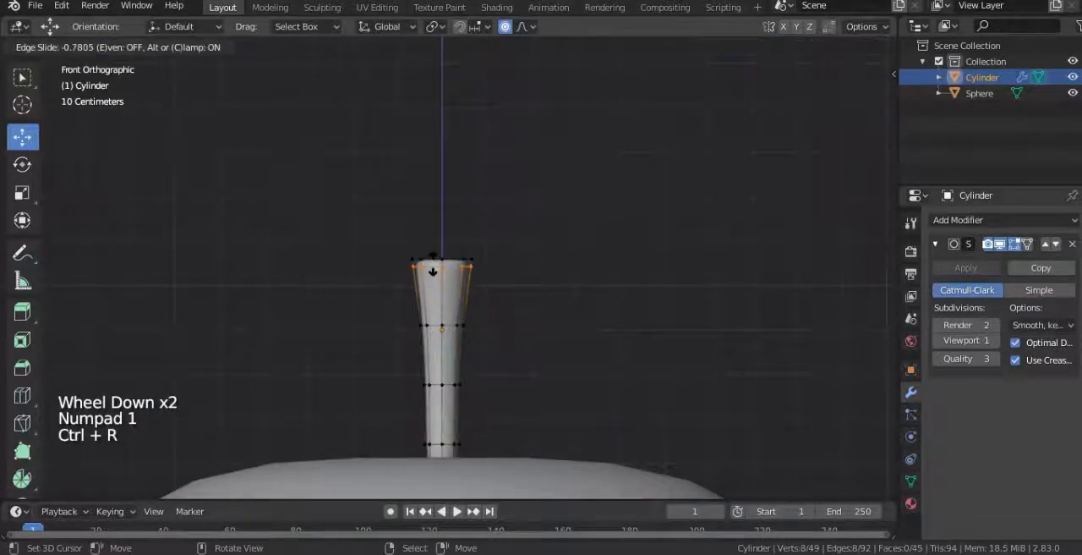
{"action": "left_click", "coordinate": [433, 262]}
{"action": "key", "text": "Tab"}
{"action": "scroll", "coordinate": [476, 308], "scroll_direction": "down", "scroll_amount": 3}
{"action": "middle_click_drag", "start_coordinate": [476, 289], "coordinate": [471, 240], "text": "shift"}
Add a loop cut to the stem's lowest section and slide it down close to the base rim
{"action": "key", "text": "Tab"}
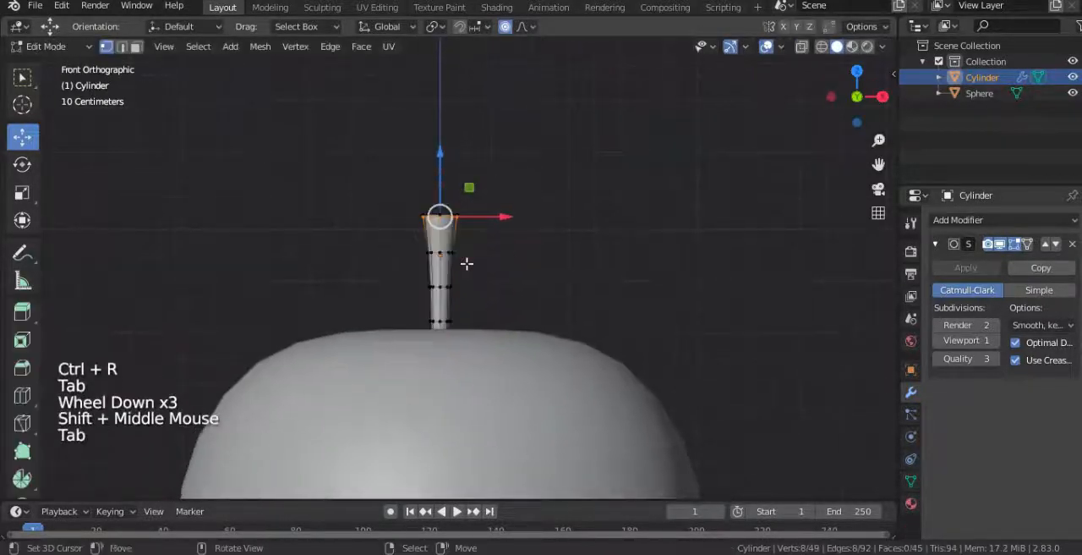
{"action": "key", "text": "alt+z"}
{"action": "scroll", "coordinate": [438, 339], "scroll_direction": "up", "scroll_amount": 2}
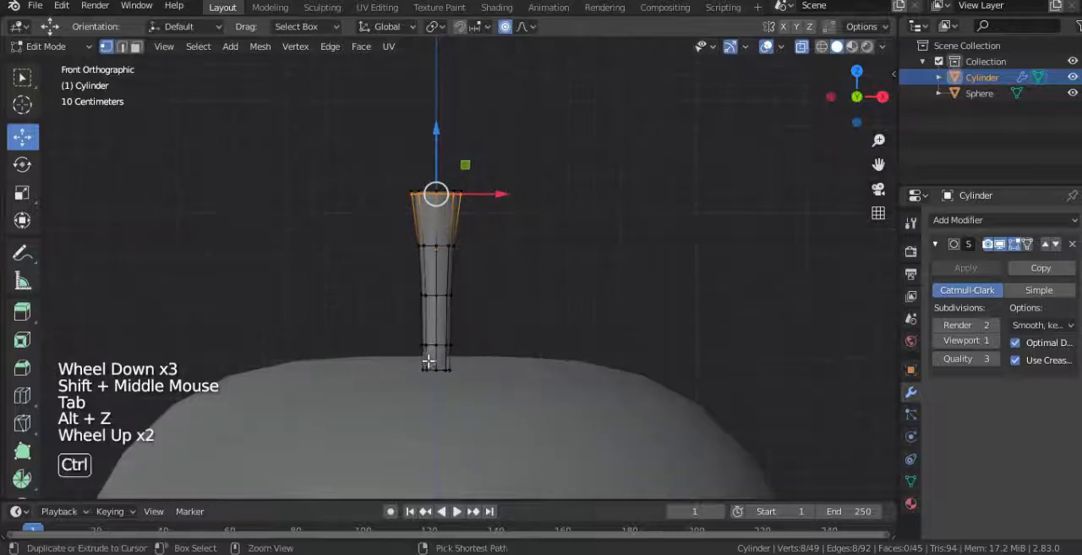
{"action": "key", "text": "ctrl+r"}
{"action": "left_click", "coordinate": [429, 355]}
{"action": "left_click", "coordinate": [432, 366]}
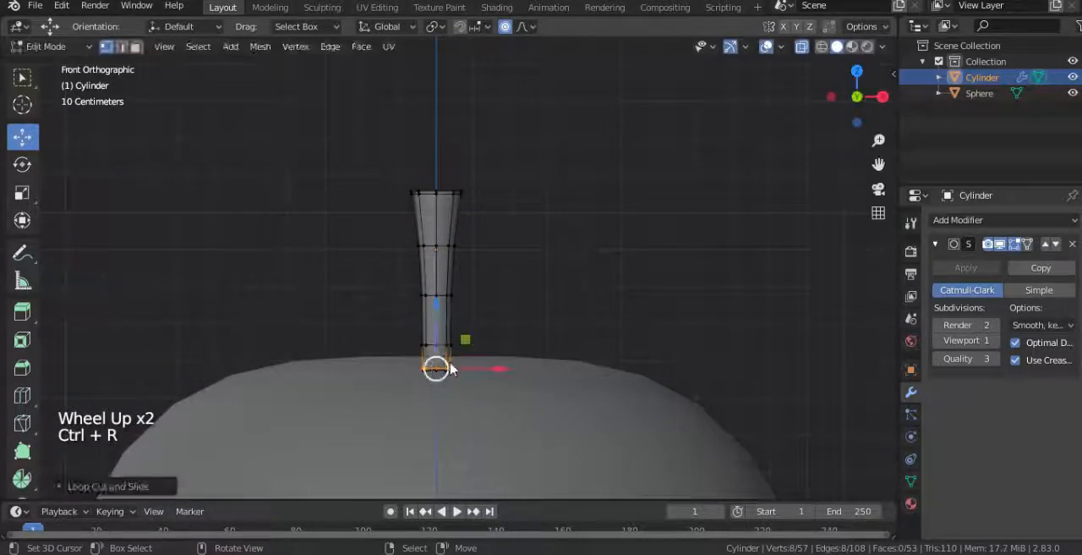
{"action": "key", "text": "Tab"}
{"action": "key", "text": "Tab"}
Select all vertices of the stem's top end and rotate them in front view with proportional editing
{"action": "right_click", "coordinate": [434, 194]}
{"action": "key", "text": "alt+z"}
{"action": "key", "text": "c"}
{"action": "left_click", "coordinate": [435, 194]}
{"action": "key", "text": "alt+z"}
{"action": "key", "text": "c"}
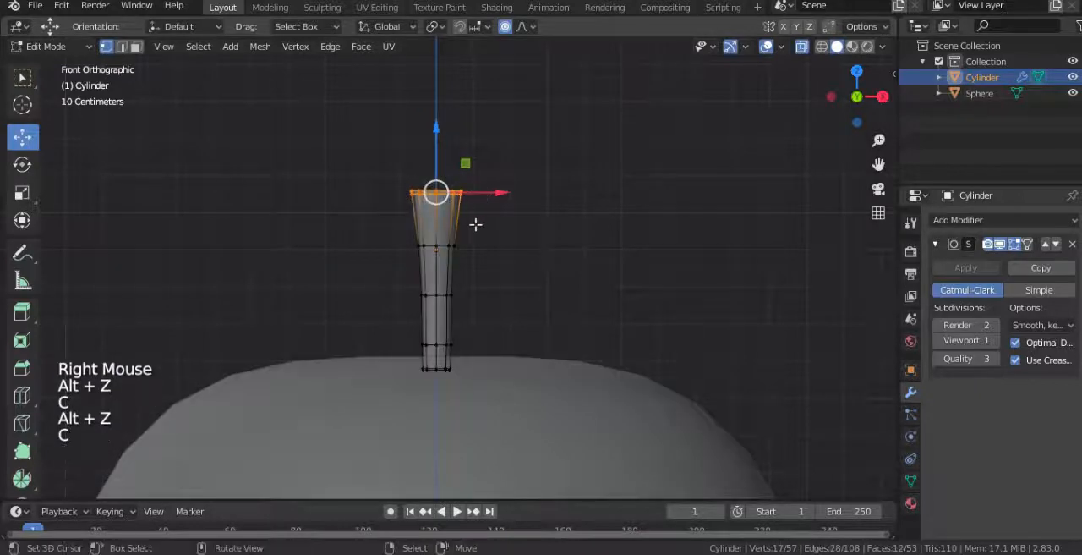
{"action": "key", "text": "r"}
{"action": "scroll", "coordinate": [489, 207], "scroll_direction": "down", "scroll_amount": 6}
{"action": "left_click", "coordinate": [491, 205]}
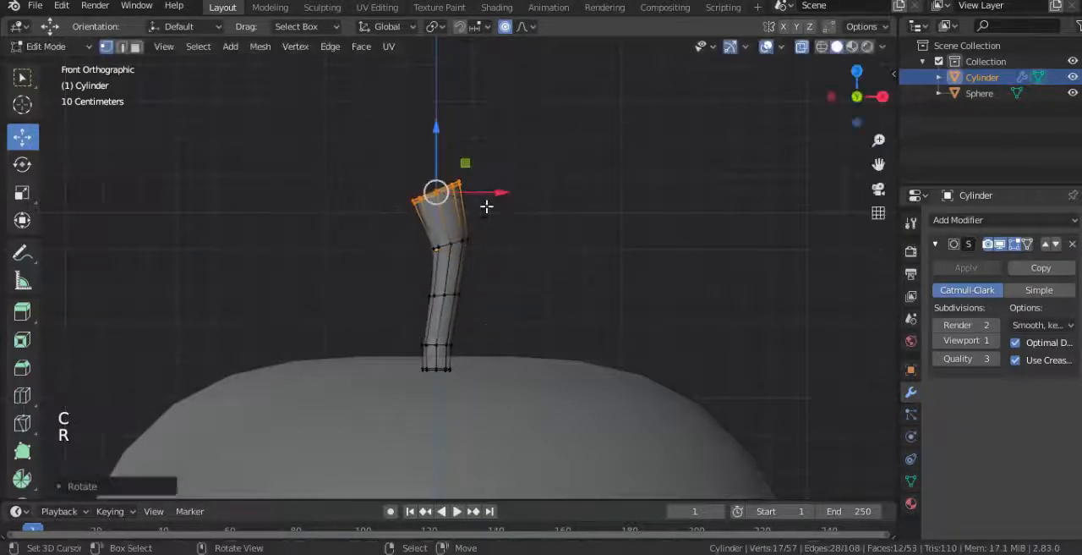
Bend the stem by moving its top end to one side and rotating it with proportional editing, and return to object mode
{"action": "key", "text": "g"}
{"action": "scroll", "coordinate": [454, 220], "scroll_direction": "down", "scroll_amount": 3}
{"action": "left_click", "coordinate": [444, 221]}
{"action": "key", "text": "r"}
{"action": "left_click", "coordinate": [477, 241]}
{"action": "key", "text": "r"}
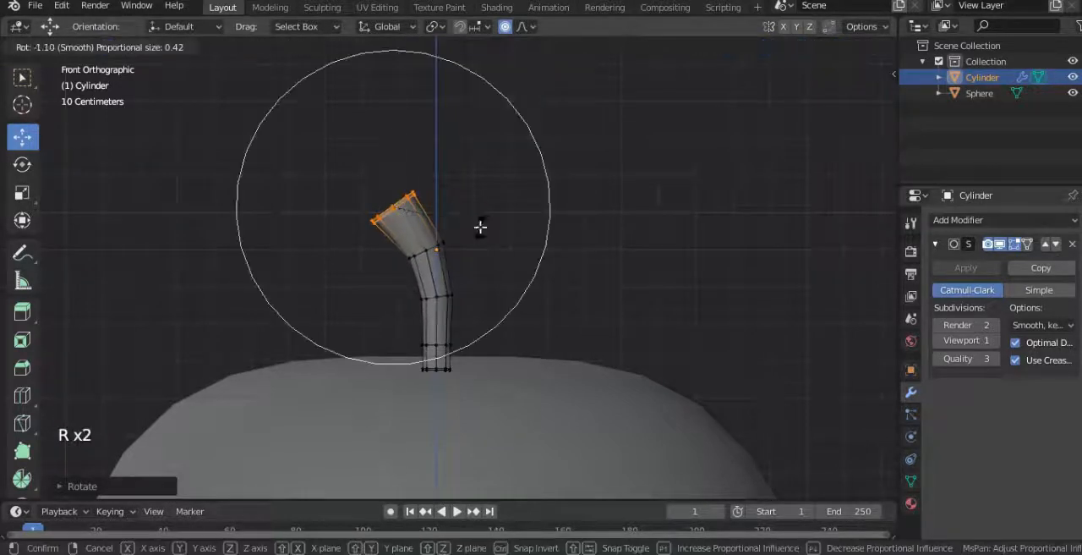
{"action": "left_click", "coordinate": [482, 227]}
{"action": "key", "text": "Tab"}
Turn off X-ray, rotate the stem about 48° around the global Z axis and deselect it
{"action": "scroll", "coordinate": [479, 237], "scroll_direction": "down", "scroll_amount": 2}
{"action": "scroll", "coordinate": [452, 261], "scroll_direction": "down", "scroll_amount": 1}
{"action": "key", "text": "alt+z"}
{"action": "scroll", "coordinate": [452, 261], "scroll_direction": "down", "scroll_amount": 2}
{"action": "middle_click_drag", "start_coordinate": [457, 270], "coordinate": [471, 311]}
{"action": "key", "text": "r"}
{"action": "key", "text": "z"}
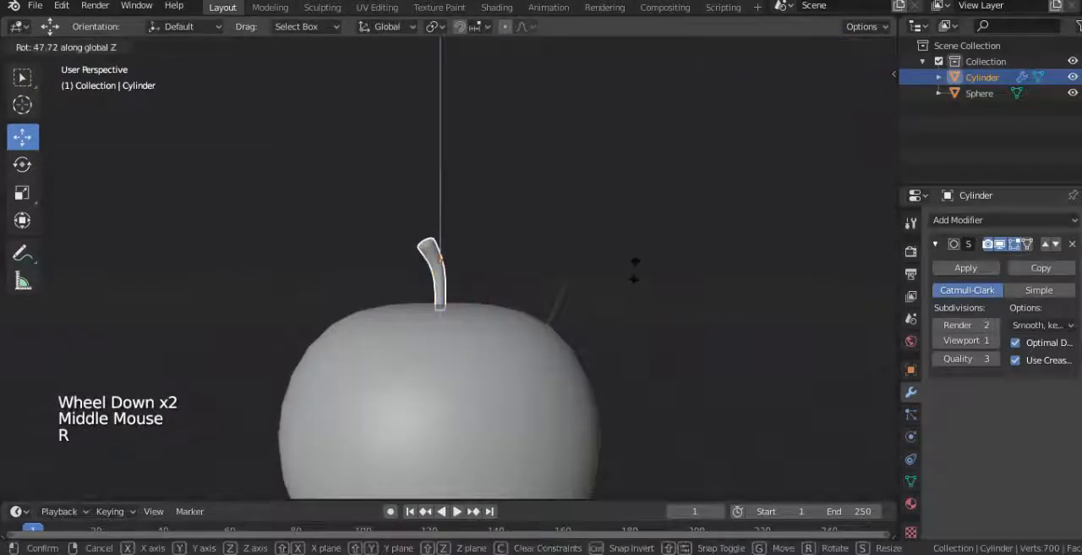
{"action": "left_click", "coordinate": [635, 271]}
{"action": "scroll", "coordinate": [513, 297], "scroll_direction": "down", "scroll_amount": 4}
{"action": "right_click", "coordinate": [543, 285]}
Shift the whole stem mesh upward in edit mode so the object's origin lies at its base, and seat the stem on the fruit
{"action": "scroll", "coordinate": [543, 285], "scroll_direction": "down", "scroll_amount": 3}
{"action": "middle_click_drag", "start_coordinate": [543, 287], "coordinate": [449, 322]}
{"action": "scroll", "coordinate": [445, 269], "scroll_direction": "up", "scroll_amount": 3}
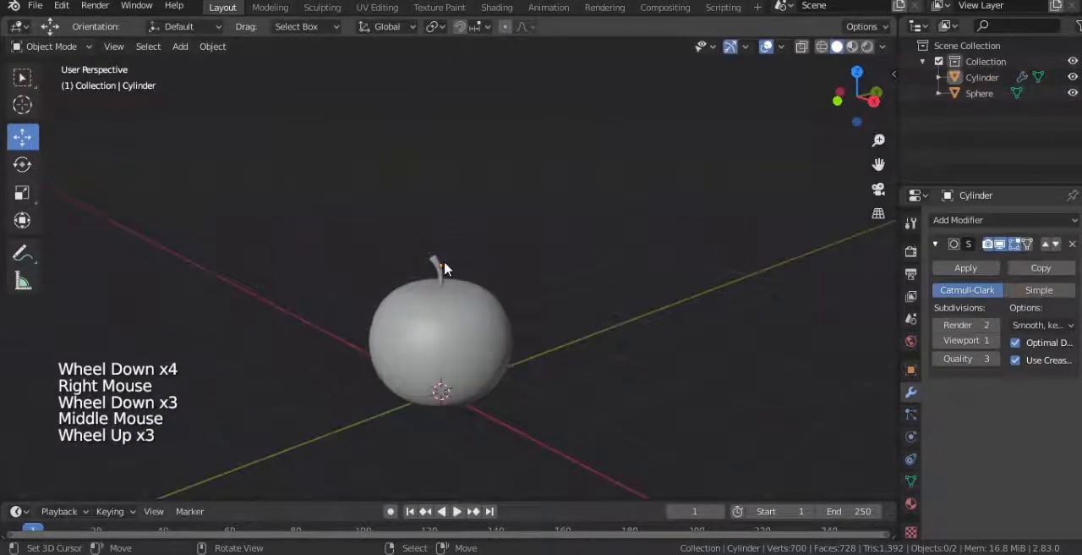
{"action": "right_click", "coordinate": [441, 267]}
{"action": "scroll", "coordinate": [441, 262], "scroll_direction": "up", "scroll_amount": 3}
{"action": "key", "text": "KP_1"}
{"action": "scroll", "coordinate": [442, 256], "scroll_direction": "up", "scroll_amount": 2}
{"action": "key", "text": "Tab"}
{"action": "key", "text": "a"}
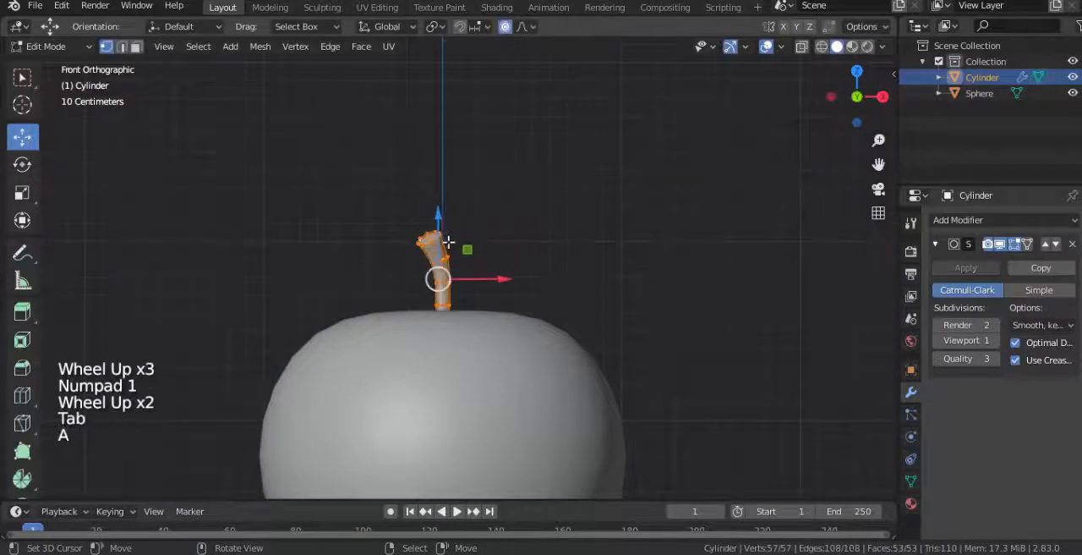
{"action": "left_click_drag", "start_coordinate": [437, 227], "coordinate": [511, 247], "text": "ctrl"}
{"action": "key", "text": "Tab"}
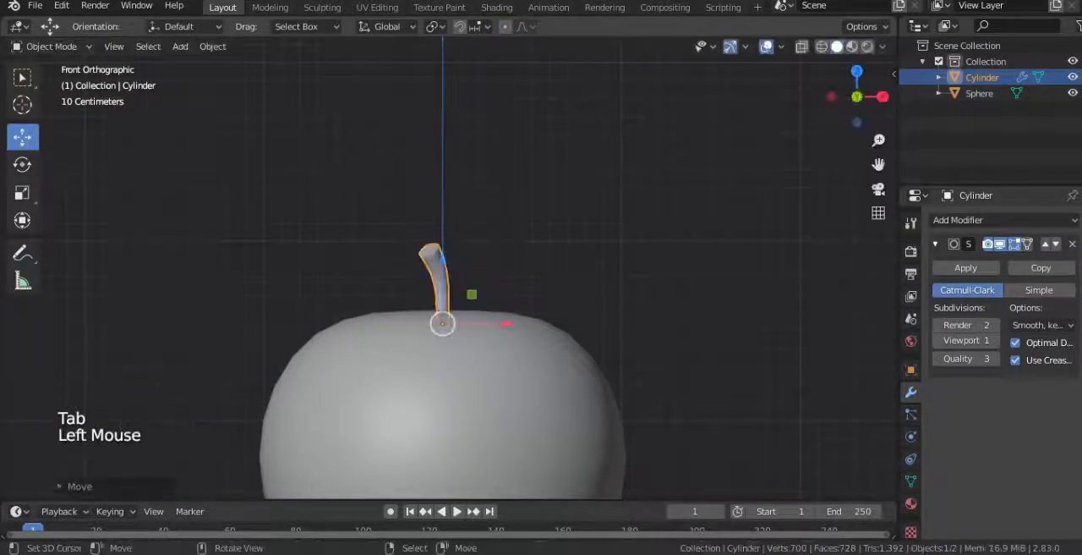
Scale the stem up slightly from its base origin and deselect it
{"action": "key", "text": "s"}
{"action": "right_click", "coordinate": [541, 254]}
{"action": "scroll", "coordinate": [520, 296], "scroll_direction": "up", "scroll_amount": 3}
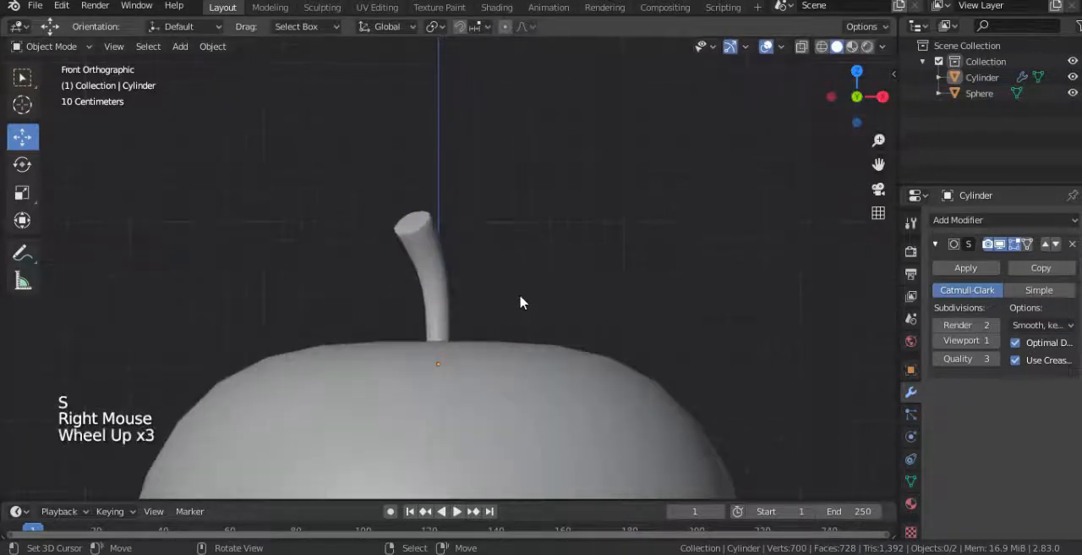
Add a mesh plane and move it along X until it lies clear of the fruit
{"action": "key", "text": "shift+a"}
{"action": "mouse_move", "coordinate": [451, 234]}
{"action": "left_click", "coordinate": [571, 230]}
{"action": "scroll", "coordinate": [580, 312], "scroll_direction": "down", "scroll_amount": 10}
{"action": "middle_click_drag", "start_coordinate": [580, 312], "coordinate": [555, 367]}
{"action": "left_click_drag", "start_coordinate": [522, 357], "coordinate": [699, 354]}
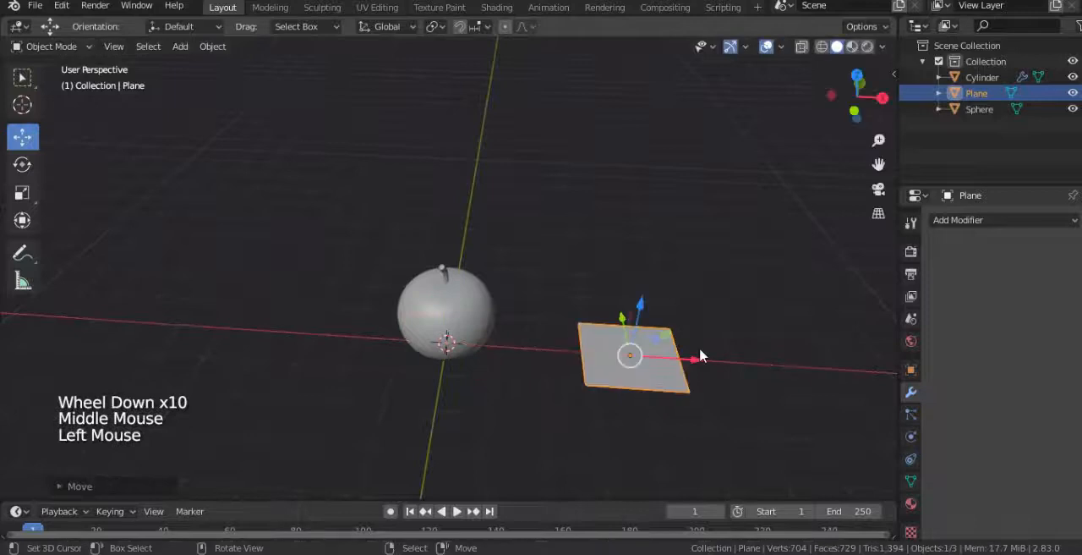
Scale the plane's fruit-side edge in edit mode to about 0.09 of its length
{"action": "key", "text": "KP_7"}
{"action": "middle_click_drag", "start_coordinate": [698, 355], "coordinate": [461, 300], "text": "shift"}
{"action": "scroll", "coordinate": [463, 297], "scroll_direction": "up", "scroll_amount": 5}
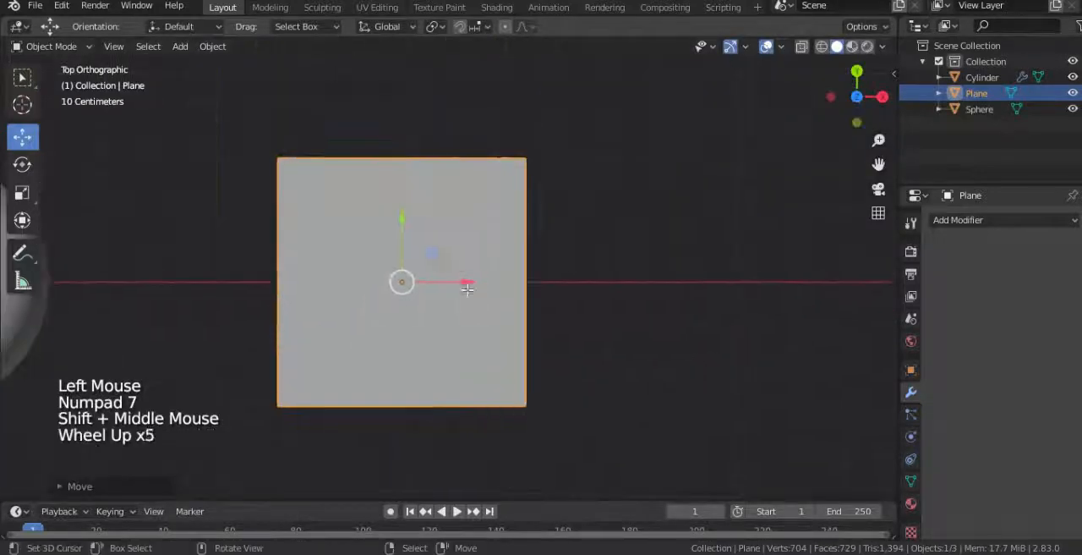
{"action": "key", "text": "Tab"}
{"action": "right_click", "coordinate": [279, 159]}
{"action": "right_click", "coordinate": [288, 403], "text": "shift"}
{"action": "key", "text": "s"}
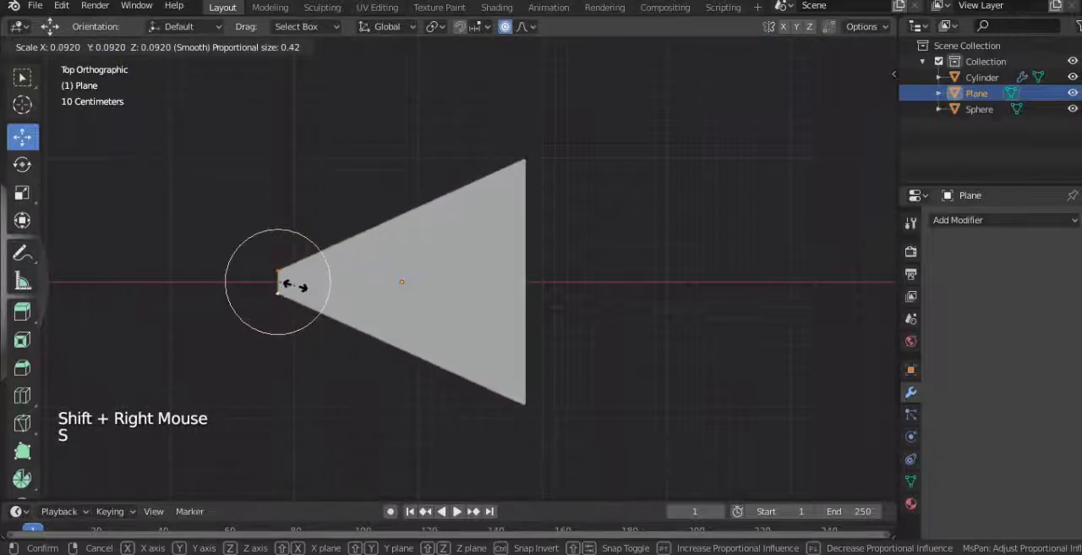
{"action": "left_click", "coordinate": [287, 285]}
Scale the plane's far edge down to a short end slightly wider than the opposite one
{"action": "right_click", "coordinate": [527, 163]}
{"action": "right_click", "coordinate": [541, 404], "text": "shift"}
{"action": "key", "text": "s"}
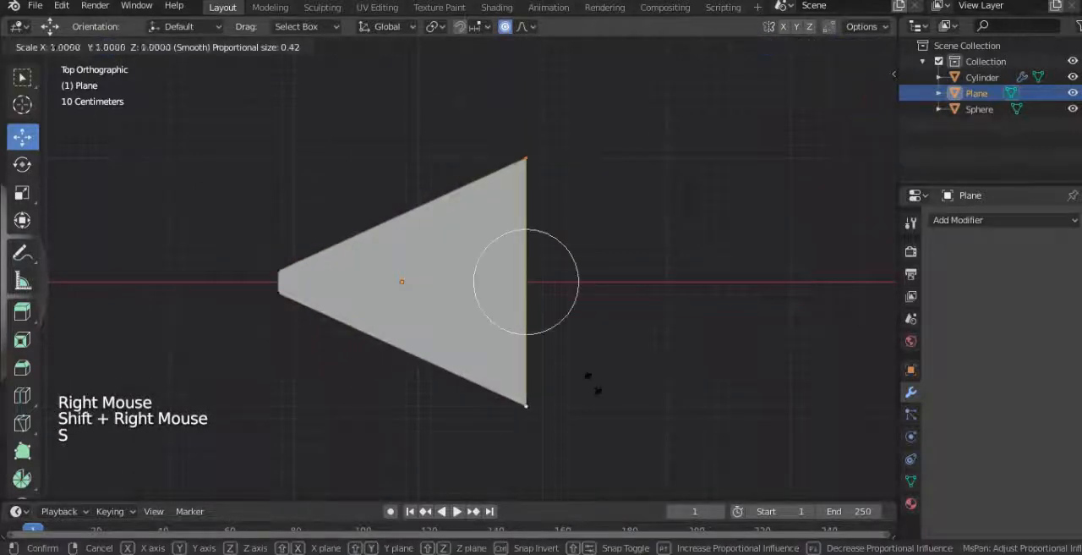
{"action": "left_click", "coordinate": [531, 297]}
Add two evenly spaced loop cuts across the plane and widen them along Y into a leaf outline
{"action": "key", "text": "ctrl+r"}
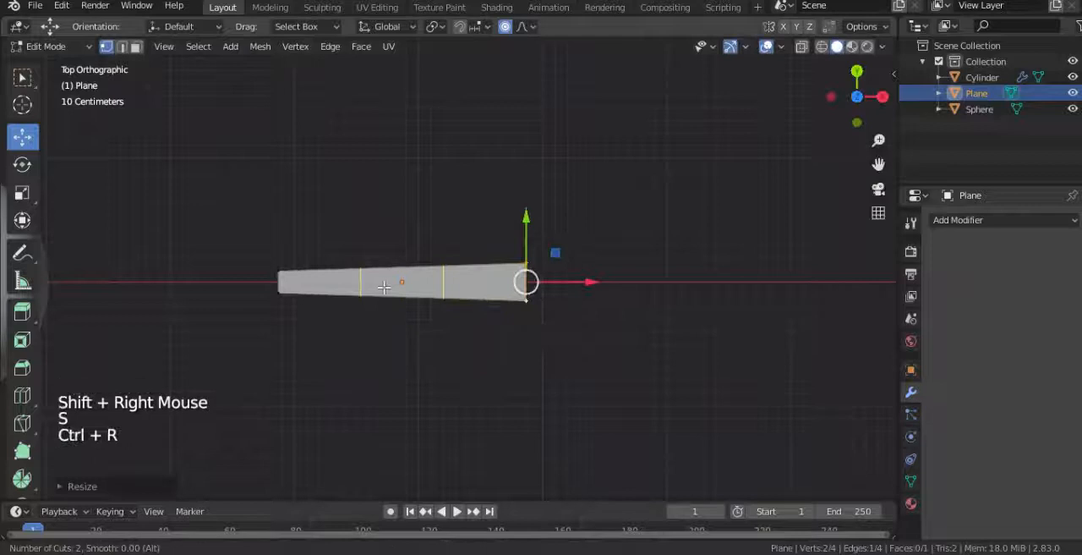
{"action": "left_click", "coordinate": [384, 288]}
{"action": "right_click", "coordinate": [384, 288]}
{"action": "key", "text": "s"}
{"action": "key", "text": "y"}
{"action": "left_click", "coordinate": [644, 251]}
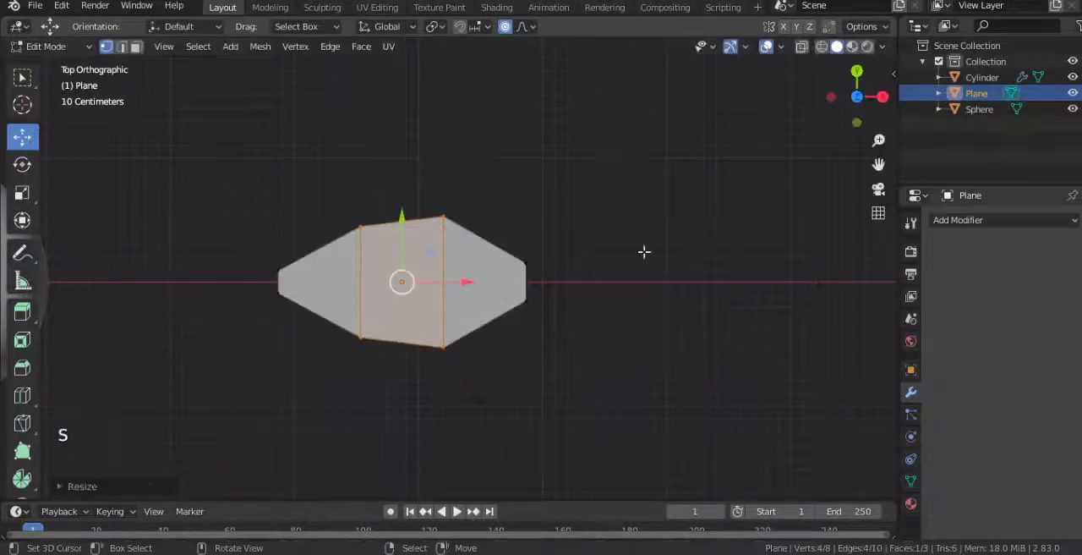
Narrow the leaf's fruit-side cross loop slightly and slide it toward the nearby narrow end
{"action": "key", "text": "s"}
{"action": "right_click", "coordinate": [427, 284]}
{"action": "right_click", "coordinate": [362, 278], "text": "alt"}
{"action": "key", "text": "s"}
{"action": "left_click", "coordinate": [414, 269]}
{"action": "key", "text": "g"}
{"action": "key", "text": "g"}
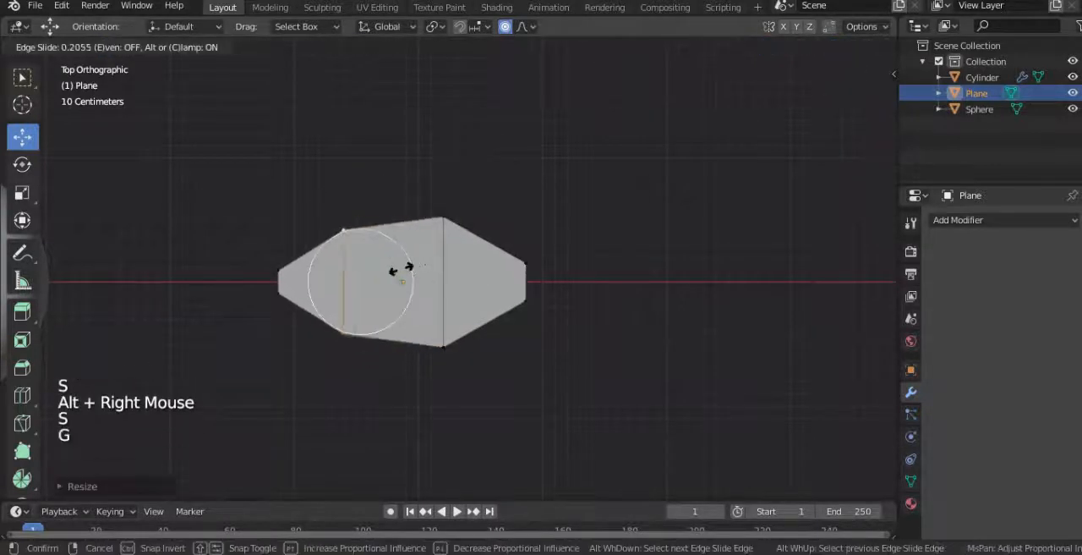
{"action": "left_click", "coordinate": [392, 269]}
Slide the leaf's other cross loop toward the far end and scale it slightly narrower
{"action": "right_click", "coordinate": [446, 263], "text": "alt"}
{"action": "key", "text": "g"}
{"action": "key", "text": "g"}
{"action": "left_click", "coordinate": [500, 265]}
{"action": "key", "text": "s"}
{"action": "left_click", "coordinate": [512, 269]}
Add a lengthwise loop cut along the leaf's centre and scale its two end vertices outward to about 1.13 to point the tips
{"action": "key", "text": "ctrl+r"}
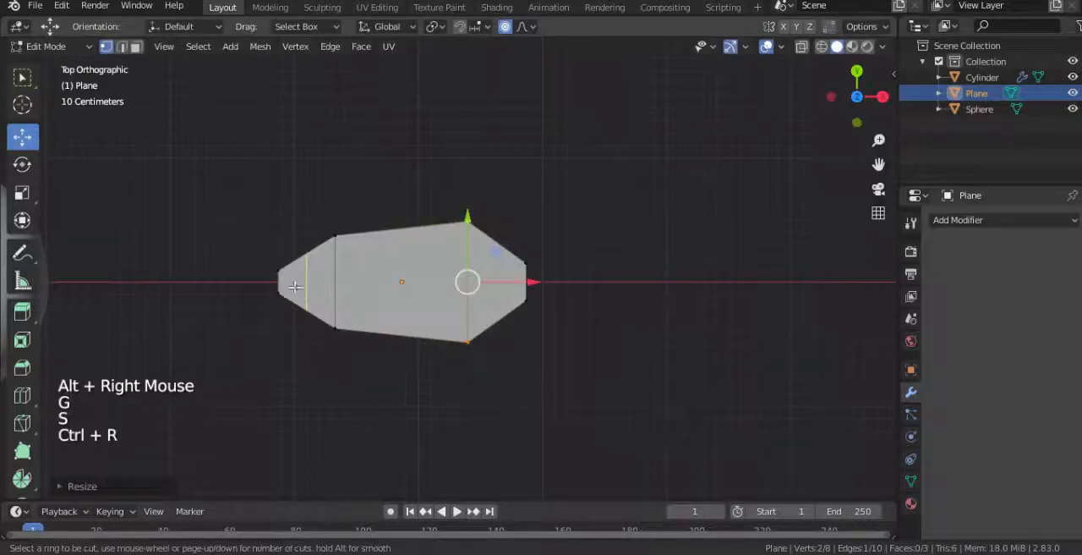
{"action": "left_click", "coordinate": [372, 299]}
{"action": "right_click", "coordinate": [372, 299]}
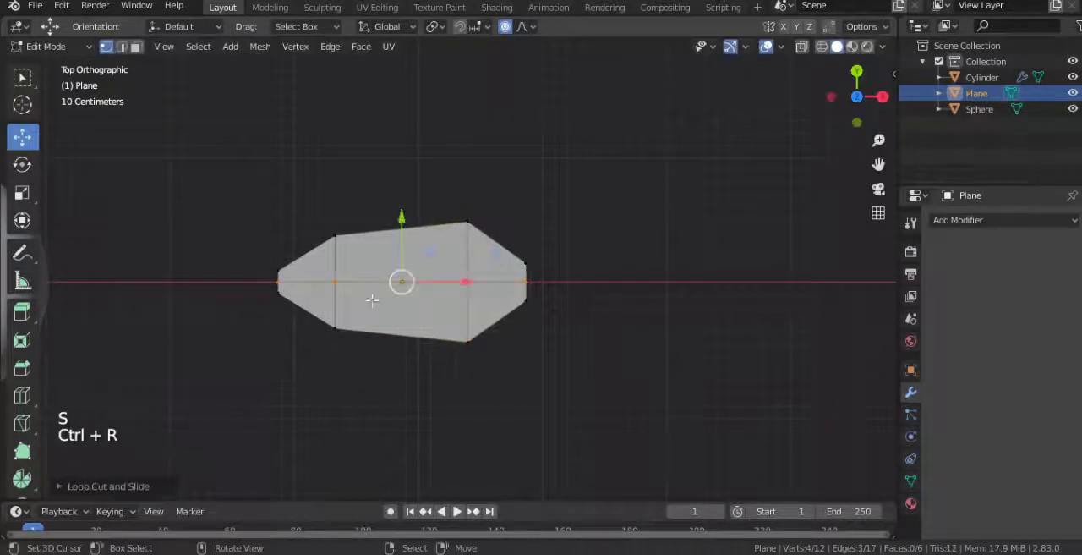
{"action": "right_click", "coordinate": [536, 279]}
{"action": "right_click", "coordinate": [278, 280], "text": "shift"}
{"action": "key", "text": "s"}
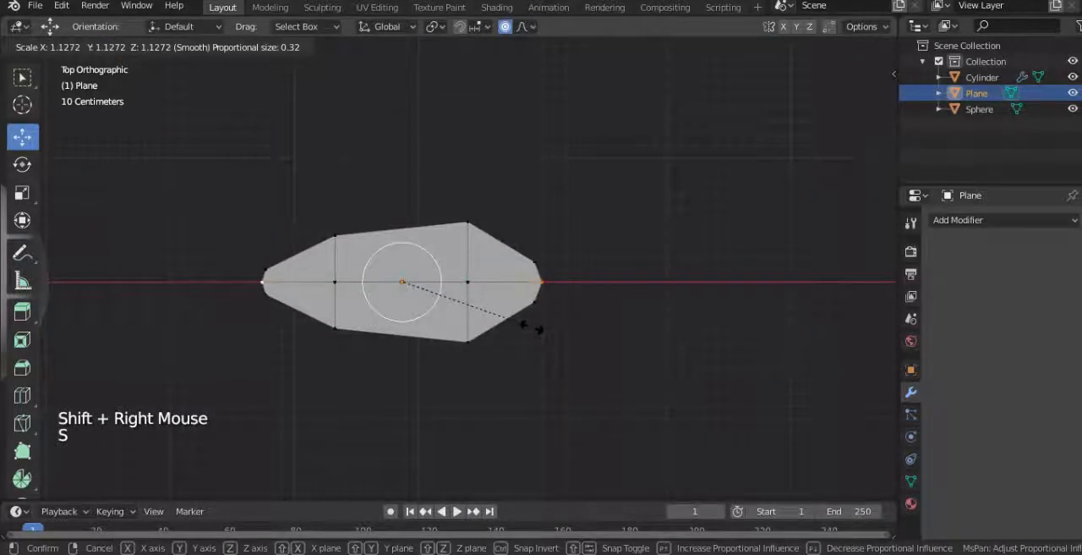
{"action": "left_click", "coordinate": [531, 327]}
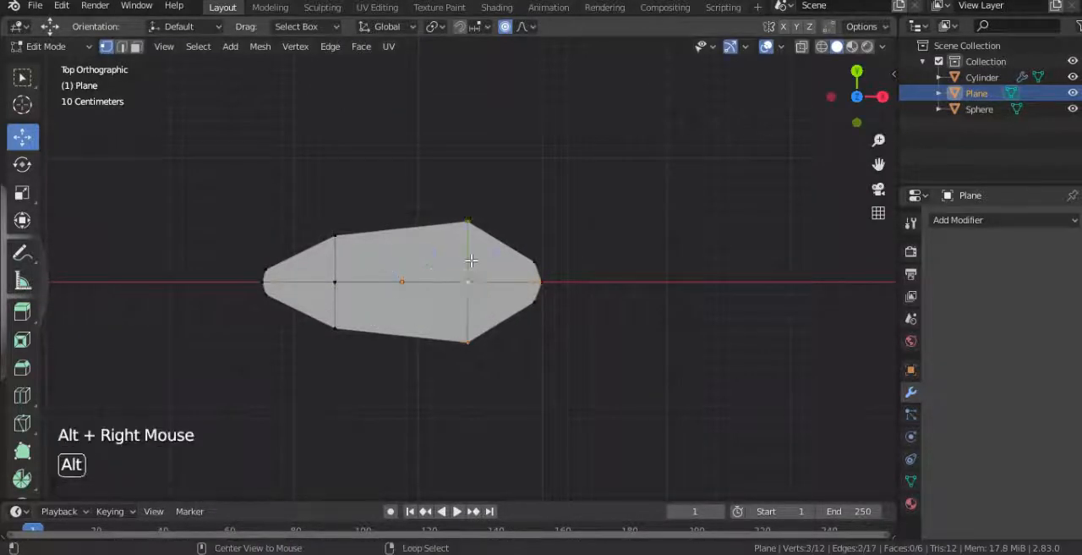
Move the leaf's far cross loop closer to its tip and widen the fruit-side cross loop to a similar width
{"action": "right_click", "coordinate": [470, 258], "text": "alt"}
{"action": "key", "text": "g"}
{"action": "left_click", "coordinate": [494, 258]}
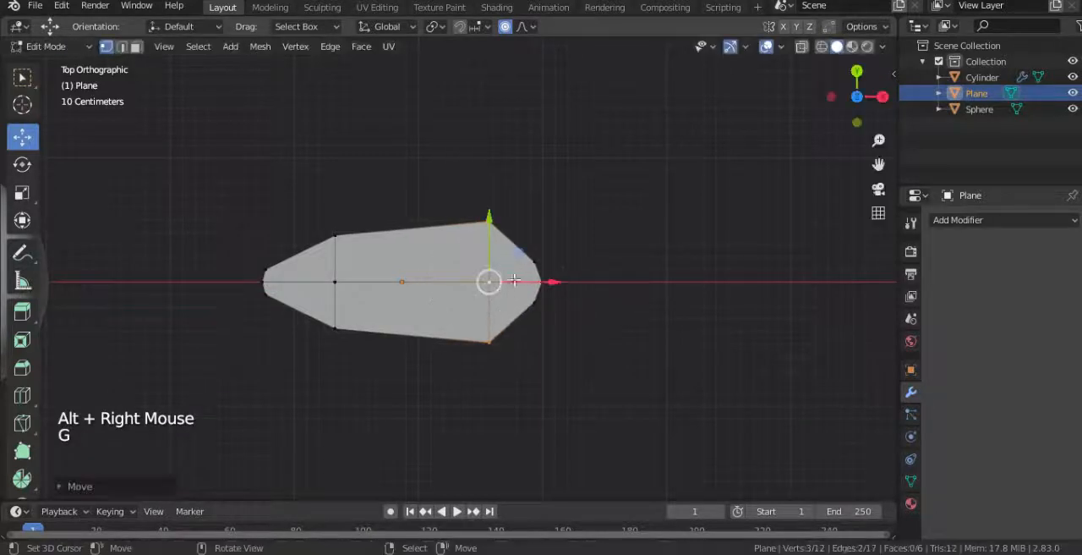
{"action": "right_click", "coordinate": [336, 280]}
{"action": "right_click", "coordinate": [336, 263], "text": "alt"}
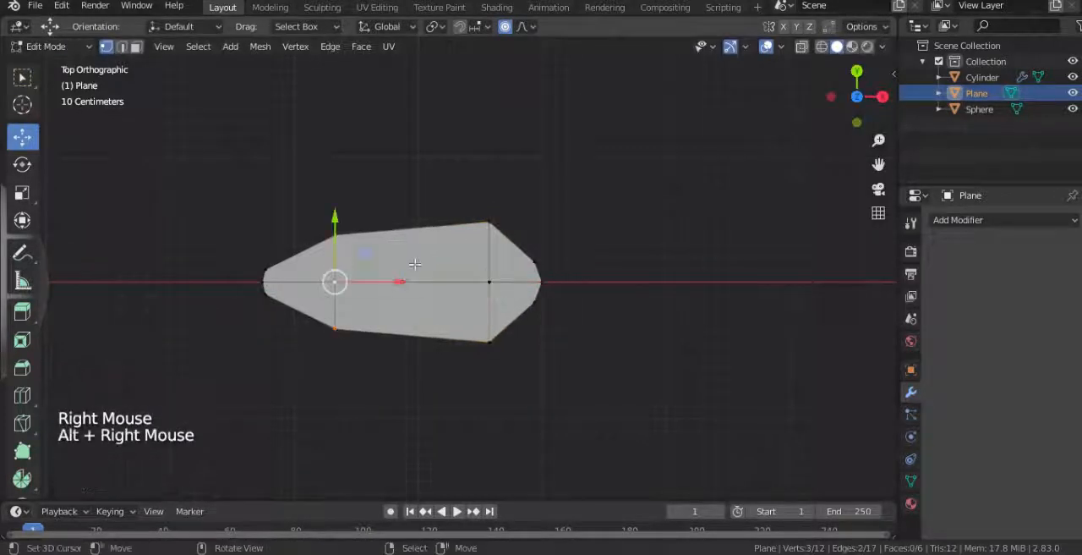
{"action": "key", "text": "s"}
{"action": "left_click", "coordinate": [444, 258]}
Add a loop cut across the middle of the leaf and scale it wider
{"action": "key", "text": "ctrl+r"}
{"action": "left_click", "coordinate": [411, 245]}
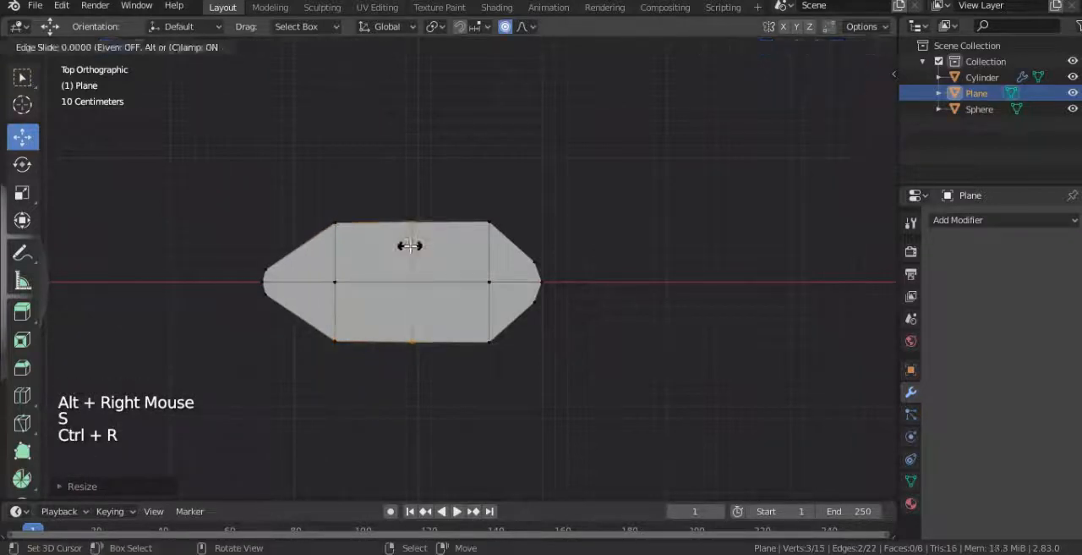
{"action": "left_click", "coordinate": [411, 243]}
{"action": "key", "text": "s"}
{"action": "left_click", "coordinate": [493, 262]}
Scale the leaf's far cross loop narrower to round the outline
{"action": "right_click", "coordinate": [488, 248], "text": "alt"}
{"action": "key", "text": "s"}
{"action": "left_click", "coordinate": [535, 265]}
Select the leaf's inner centre-line vertices and raise them along Z into a central ridge, and return to object mode
{"action": "key", "text": "Tab"}
{"action": "scroll", "coordinate": [541, 269], "scroll_direction": "down", "scroll_amount": 4}
{"action": "middle_click_drag", "start_coordinate": [541, 269], "coordinate": [468, 265]}
{"action": "scroll", "coordinate": [491, 304], "scroll_direction": "up", "scroll_amount": 2}
{"action": "key", "text": "Tab"}
{"action": "scroll", "coordinate": [468, 265], "scroll_direction": "up", "scroll_amount": 2}
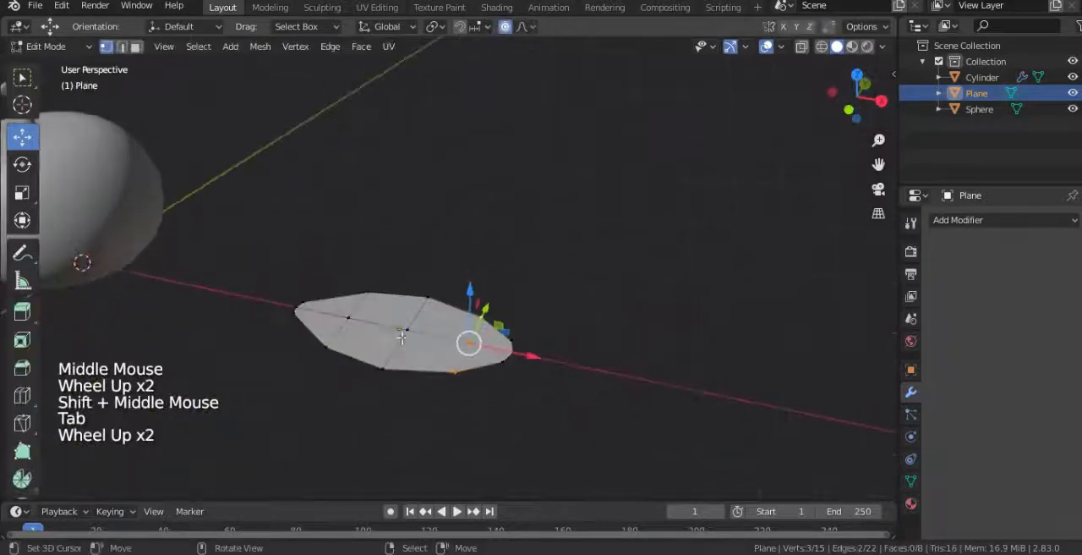
{"action": "right_click", "coordinate": [332, 313]}
{"action": "right_click", "coordinate": [461, 337], "text": "shift"}
{"action": "left_click_drag", "start_coordinate": [399, 281], "coordinate": [406, 256]}
{"action": "key", "text": "Tab"}
{"action": "middle_click_drag", "start_coordinate": [405, 257], "coordinate": [507, 364]}
Add a Subdivision Surface modifier to the leaf and shade it smooth
{"action": "left_click", "coordinate": [1006, 220]}
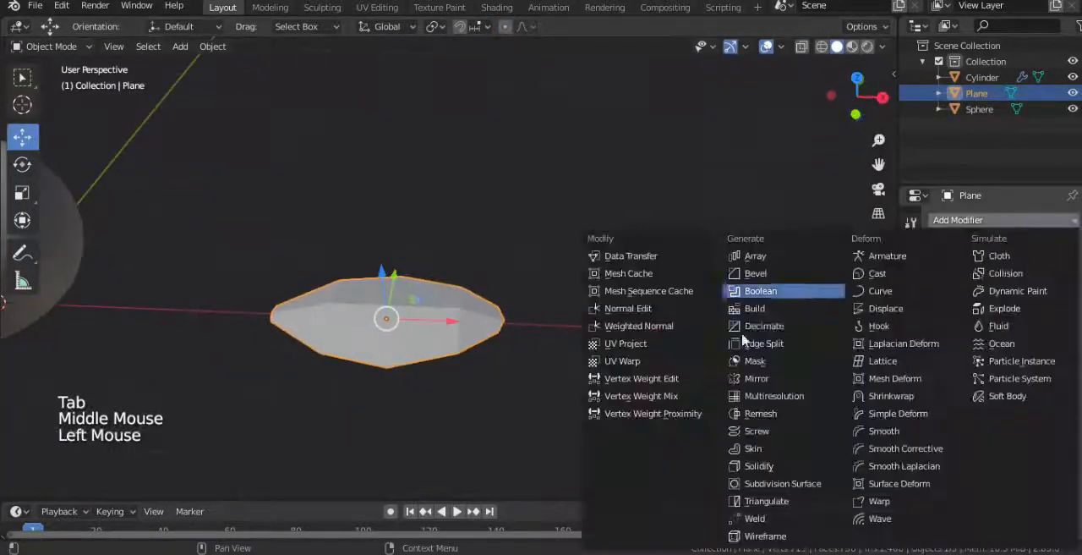
{"action": "left_click", "coordinate": [748, 483]}
{"action": "middle_click_drag", "start_coordinate": [541, 398], "coordinate": [495, 338]}
{"action": "scroll", "coordinate": [496, 338], "scroll_direction": "up", "scroll_amount": 2}
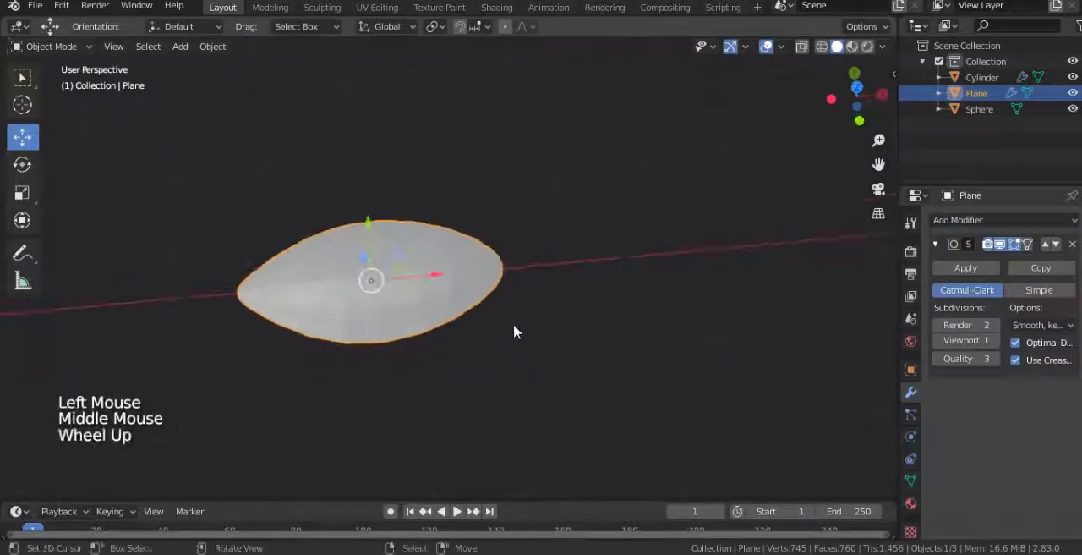
{"action": "key", "text": "w"}
{"action": "left_click", "coordinate": [514, 278]}
{"action": "scroll", "coordinate": [454, 309], "scroll_direction": "up", "scroll_amount": 2}
{"action": "scroll", "coordinate": [454, 310], "scroll_direction": "down", "scroll_amount": 7}
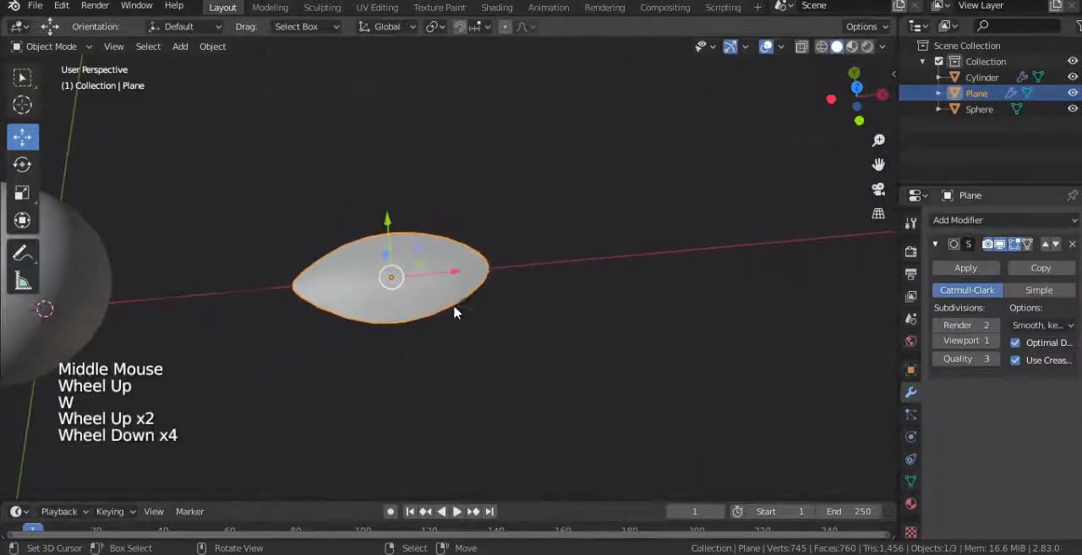
Move the leaf in side view up to just above the stem
{"action": "key", "text": "KP_3"}
{"action": "scroll", "coordinate": [500, 301], "scroll_direction": "up", "scroll_amount": 1}
{"action": "key", "text": "g"}
{"action": "left_click", "coordinate": [539, 188]}
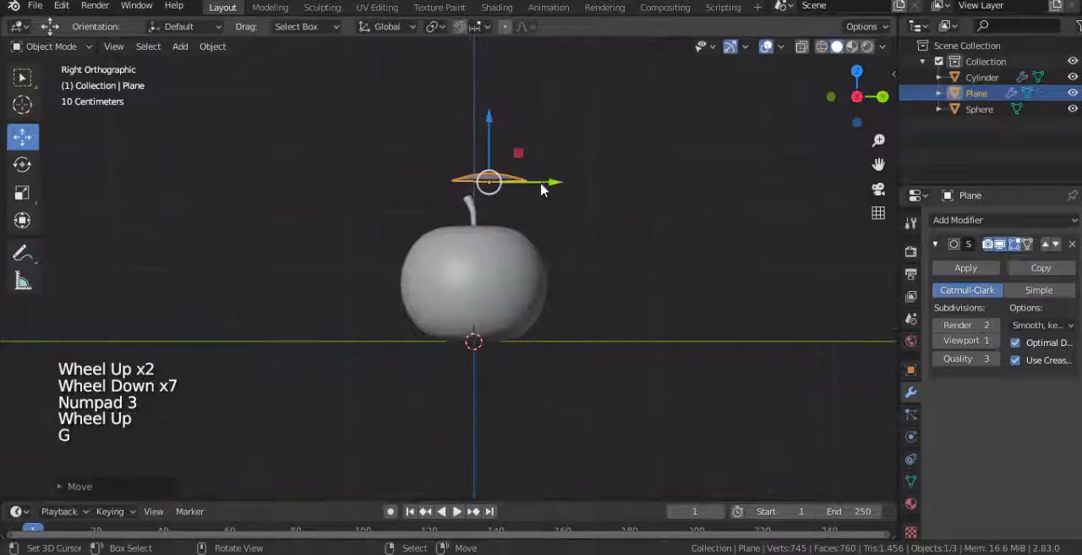
Pull the leaf's outer tip about 0.15 m outward and 0.25 m down in front view with proportional editing
{"action": "key", "text": "KP_1"}
{"action": "scroll", "coordinate": [459, 208], "scroll_direction": "up", "scroll_amount": 2}
{"action": "key", "text": "Tab"}
{"action": "key", "text": "a"}
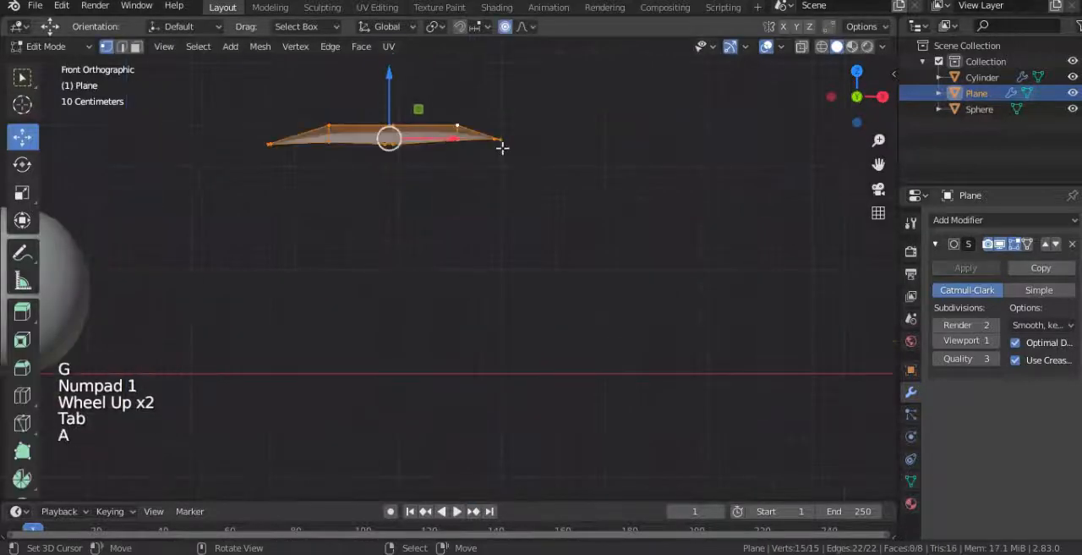
{"action": "right_click", "coordinate": [501, 142]}
{"action": "key", "text": "g"}
{"action": "scroll", "coordinate": [535, 180], "scroll_direction": "down", "scroll_amount": 9}
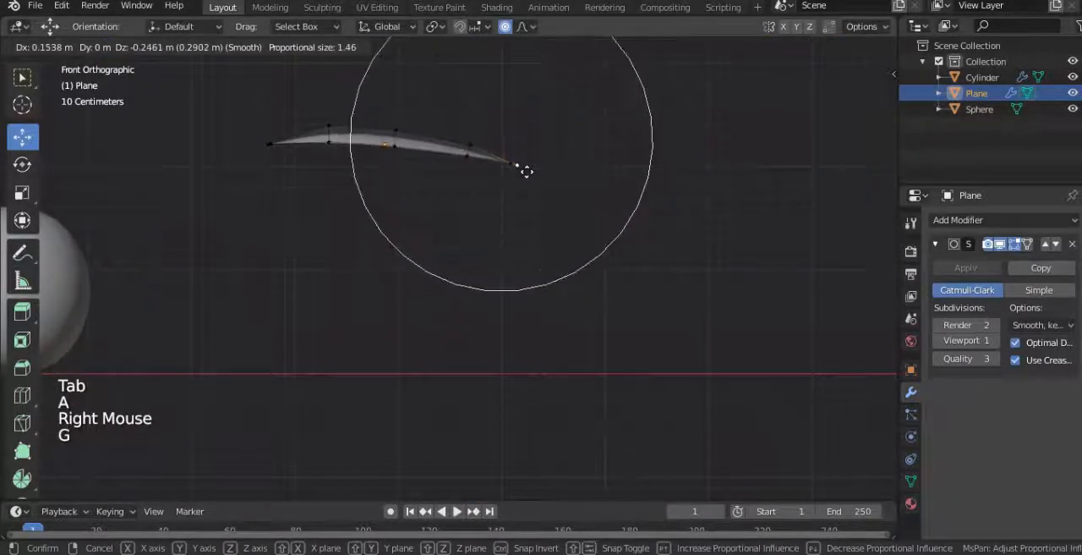
Rotate the leaf's outer tip and an upper vertex near its inner end with proportional editing to twist the leaf
{"action": "key", "text": "r"}
{"action": "key", "text": "r"}
{"action": "left_click", "coordinate": [362, 146]}
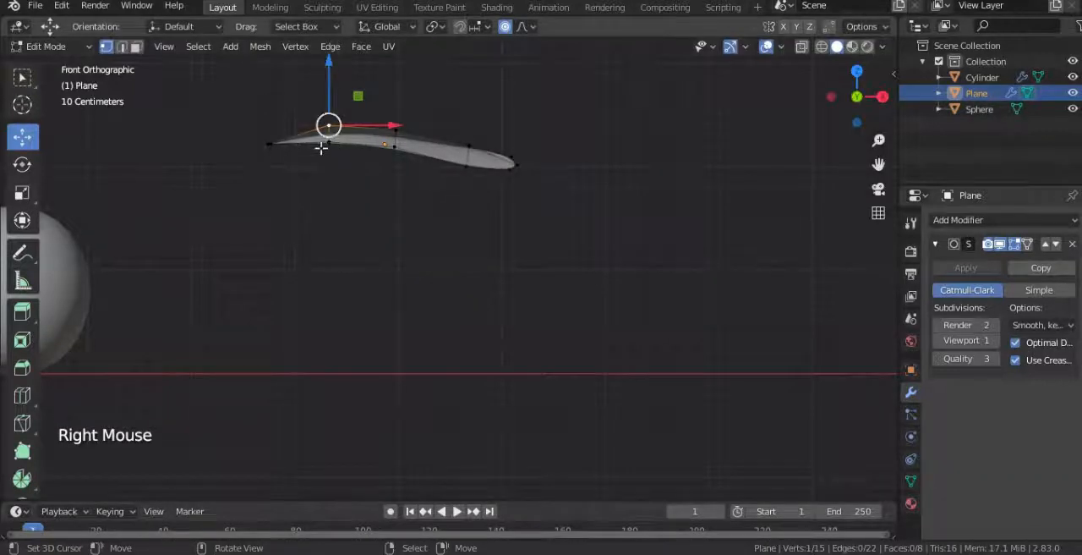
{"action": "key", "text": "r"}
{"action": "left_click", "coordinate": [335, 169]}
Shift the whole leaf mesh in edit mode so the object's origin sits at the leaf's inner tip
{"action": "key", "text": "Tab"}
{"action": "key", "text": "Tab"}
{"action": "key", "text": "a"}
{"action": "key", "text": "g"}
{"action": "left_click", "coordinate": [482, 164]}
{"action": "key", "text": "Tab"}
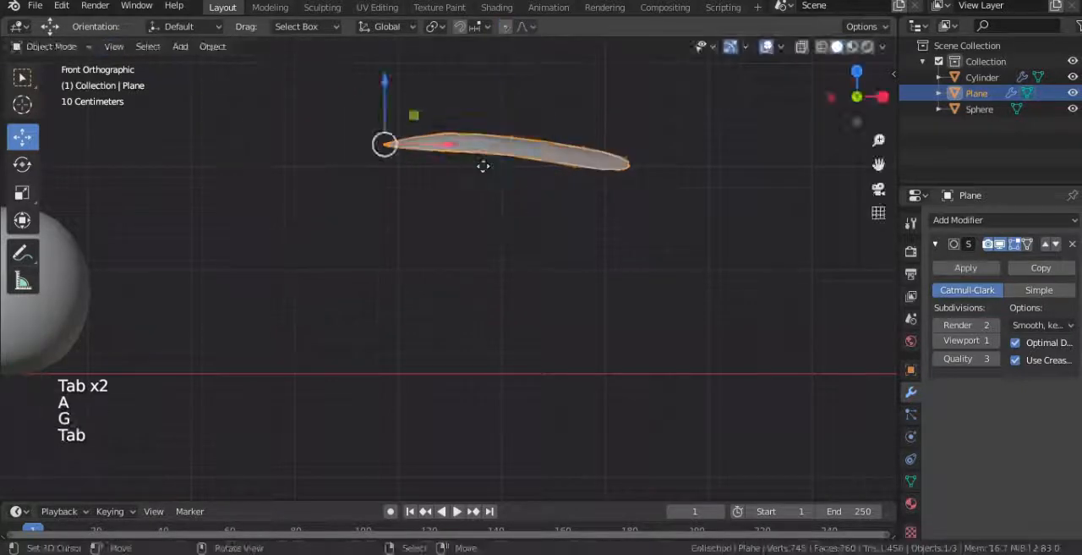
Move the leaf in front view and scale it down as a whole object
{"action": "key", "text": "g"}
{"action": "left_click", "coordinate": [198, 181]}
{"action": "middle_click_drag", "start_coordinate": [454, 266], "coordinate": [846, 343], "text": "shift"}
{"action": "key", "text": "s"}
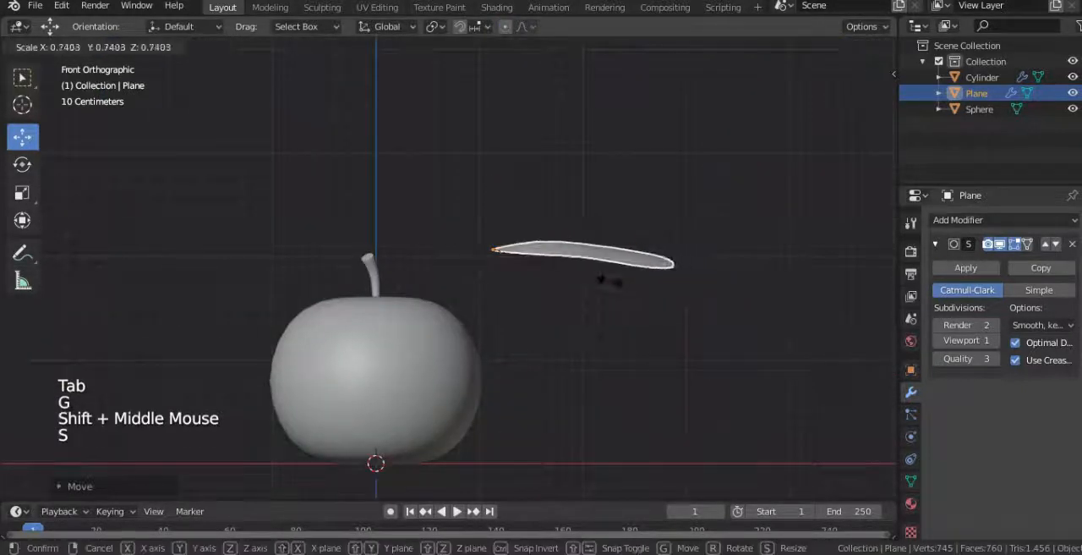
{"action": "left_click", "coordinate": [546, 269]}
Move the smaller leaf to the fruit so that its inner tip meets the stem in both front and perspective views
{"action": "key", "text": "g"}
{"action": "left_click", "coordinate": [423, 297]}
{"action": "middle_click_drag", "start_coordinate": [423, 297], "coordinate": [628, 236]}
{"action": "scroll", "coordinate": [491, 279], "scroll_direction": "up", "scroll_amount": 3}
{"action": "scroll", "coordinate": [627, 236], "scroll_direction": "up", "scroll_amount": 2}
{"action": "key", "text": "g"}
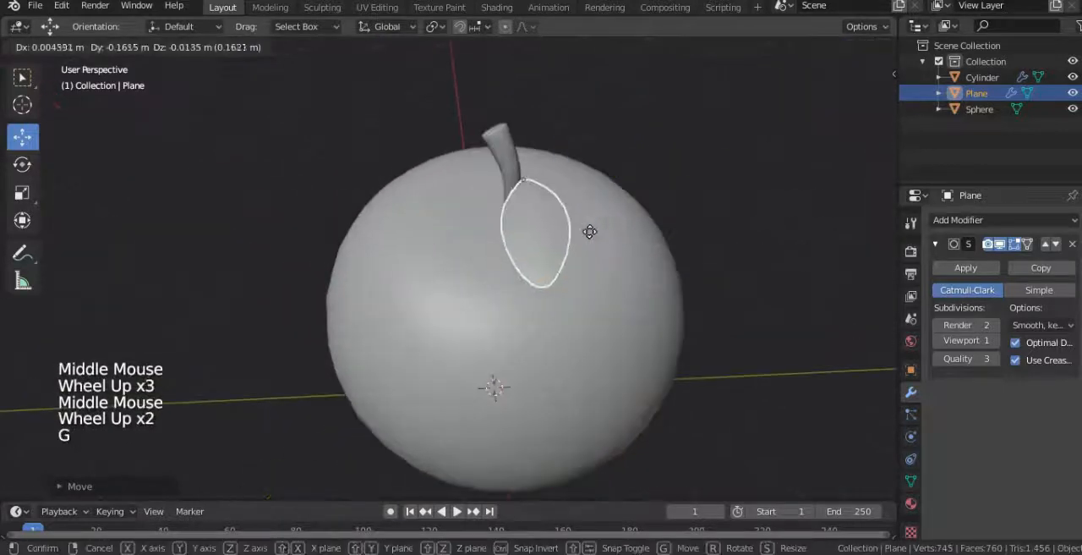
{"action": "left_click", "coordinate": [575, 228]}
Rotate the leaf freely in front view to show its face and tilt its outer end upward, keeping the inner tip on the stem
{"action": "key", "text": "KP_1"}
{"action": "scroll", "coordinate": [464, 272], "scroll_direction": "up", "scroll_amount": 1}
{"action": "key", "text": "r"}
{"action": "key", "text": "r"}
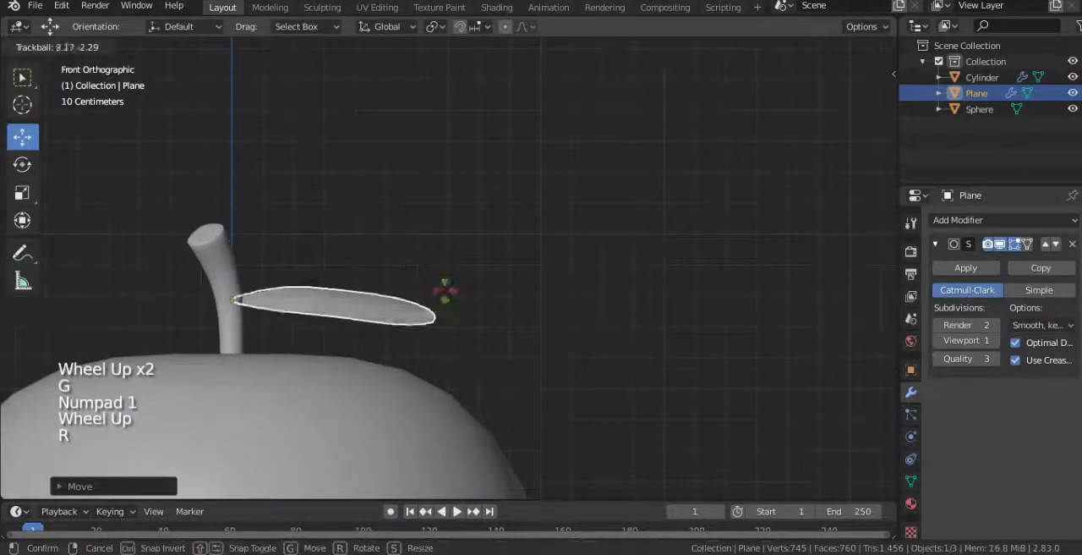
{"action": "left_click", "coordinate": [432, 330]}
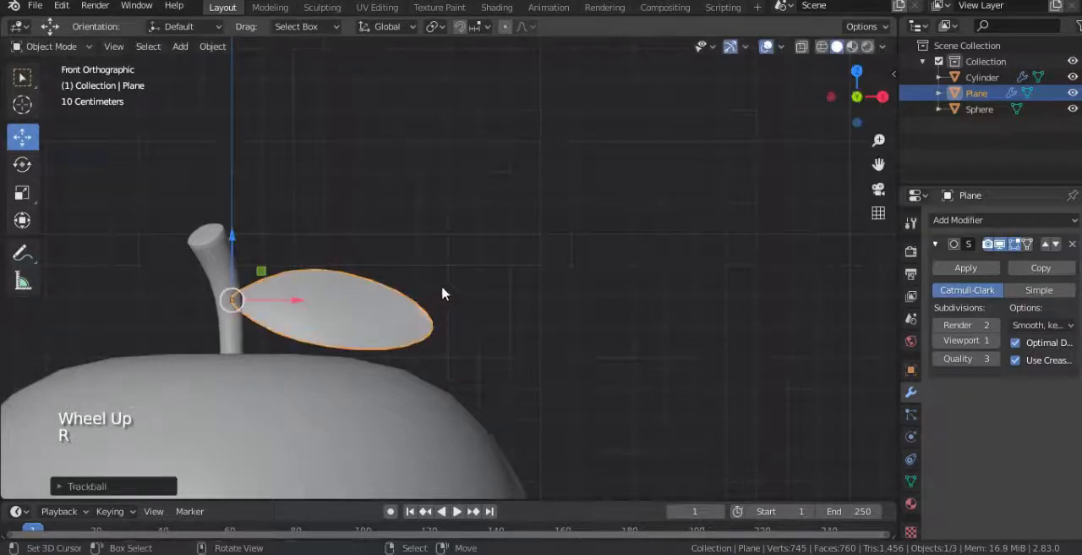
{"action": "key", "text": "r"}
{"action": "key", "text": "r"}
{"action": "key", "text": "g"}
{"action": "left_click", "coordinate": [424, 210]}
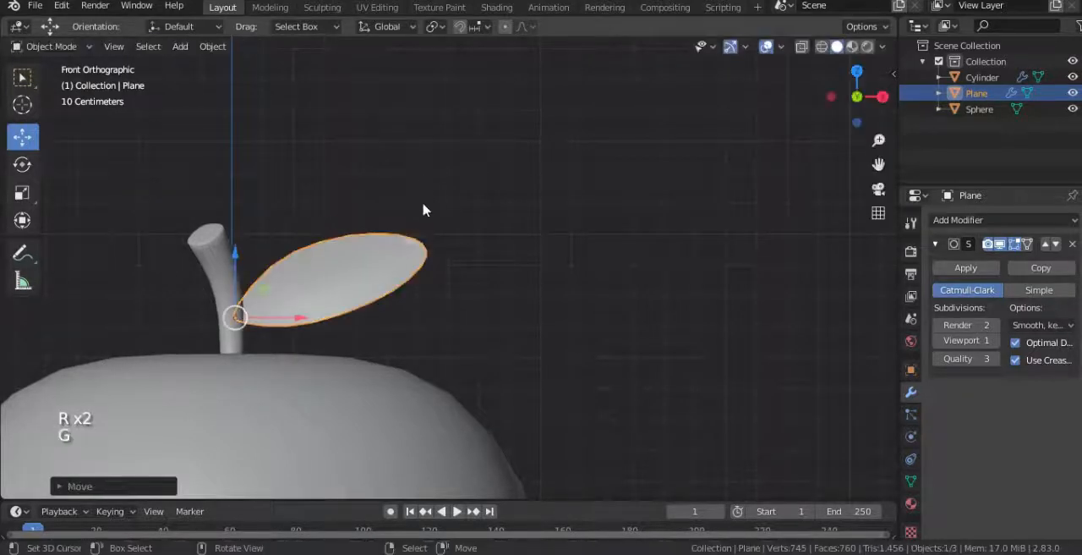
Scale the leaf down slightly in proportion to the fruit
{"action": "scroll", "coordinate": [448, 237], "scroll_direction": "down", "scroll_amount": 2}
{"action": "right_click", "coordinate": [481, 259]}
{"action": "scroll", "coordinate": [526, 212], "scroll_direction": "down", "scroll_amount": 3}
{"action": "middle_click_drag", "start_coordinate": [527, 213], "coordinate": [449, 208], "text": "shift"}
{"action": "right_click", "coordinate": [449, 208]}
{"action": "scroll", "coordinate": [522, 193], "scroll_direction": "up", "scroll_amount": 2}
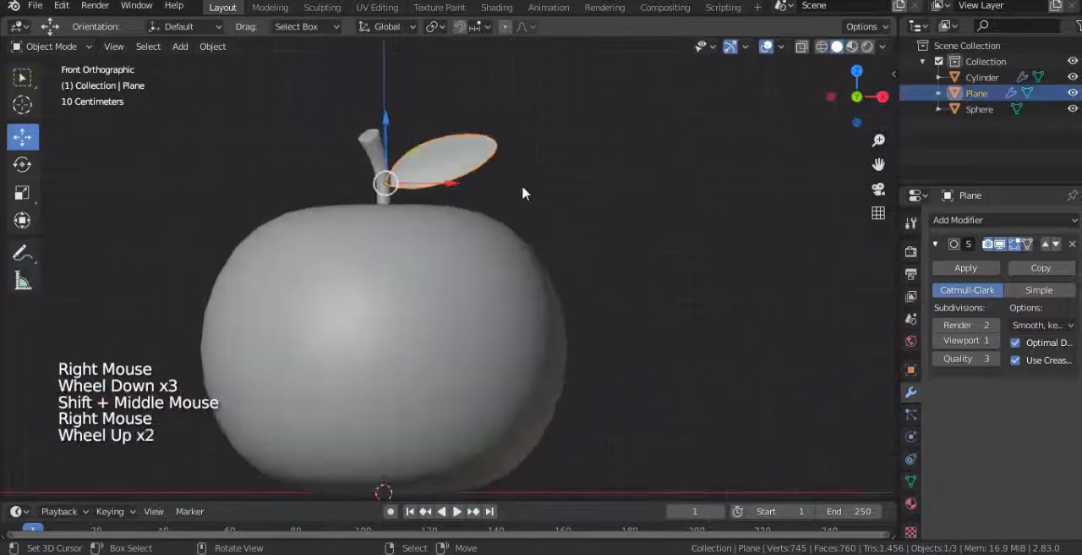
{"action": "key", "text": "s"}
{"action": "left_click", "coordinate": [507, 186]}
Shift a vertex on the leaf's upper edge in edit mode by about 0.02 m with proportional editing
{"action": "key", "text": "Tab"}
{"action": "middle_click_drag", "start_coordinate": [507, 186], "coordinate": [461, 254]}
{"action": "scroll", "coordinate": [456, 212], "scroll_direction": "up", "scroll_amount": 2}
{"action": "right_click", "coordinate": [443, 186]}
{"action": "key", "text": "g"}
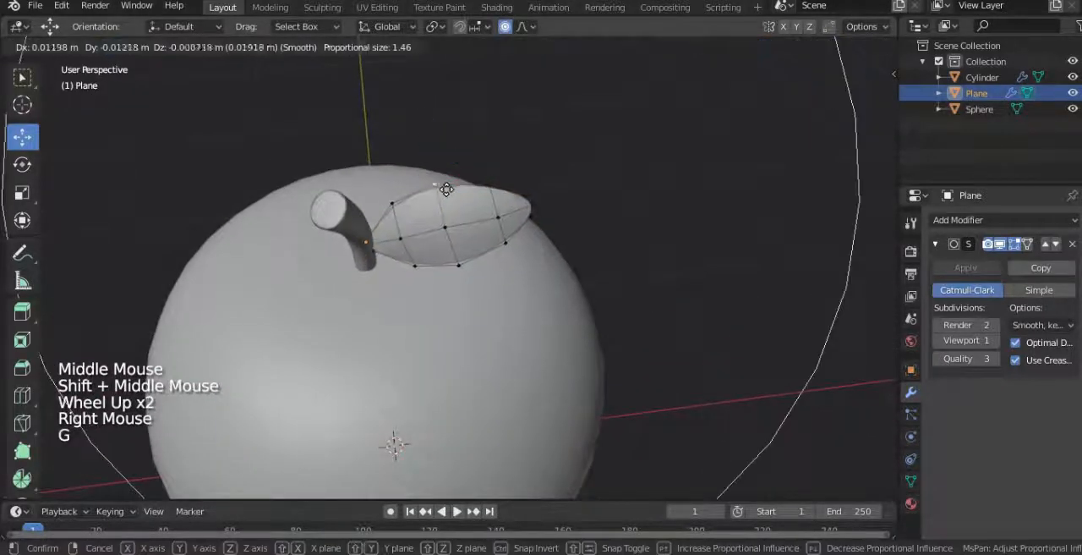
{"action": "scroll", "coordinate": [441, 186], "scroll_direction": "up", "scroll_amount": 12}
{"action": "left_click", "coordinate": [445, 196]}
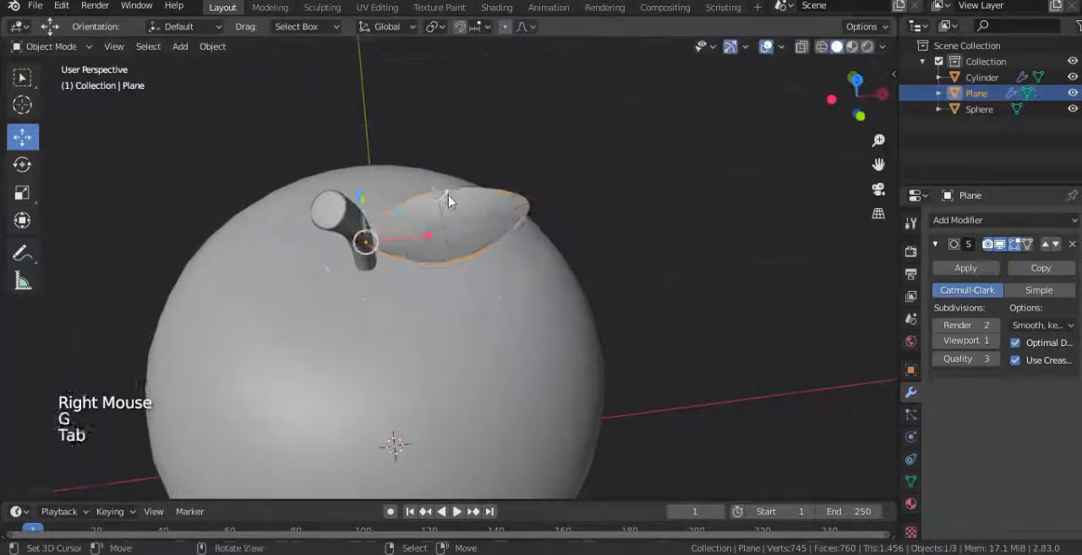
{"action": "key", "text": "Tab"}
Scale the fruit body's equatorial edge loop to about 1.02 with proportional editing at size 1.00
{"action": "scroll", "coordinate": [483, 242], "scroll_direction": "down", "scroll_amount": 6}
{"action": "middle_click_drag", "start_coordinate": [483, 242], "coordinate": [483, 237]}
{"action": "scroll", "coordinate": [484, 235], "scroll_direction": "down", "scroll_amount": 4}
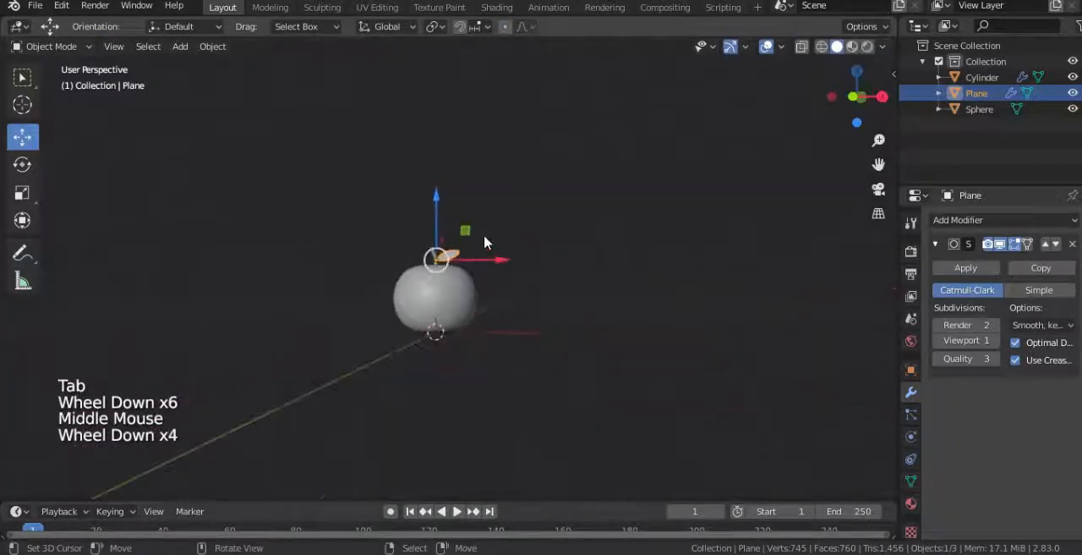
{"action": "right_click", "coordinate": [462, 317]}
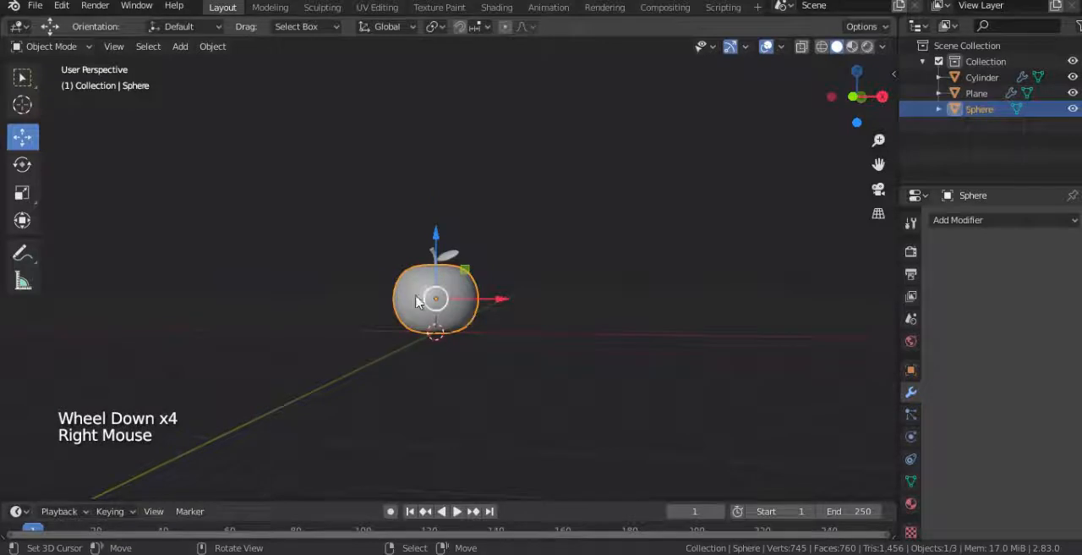
{"action": "middle_click_drag", "start_coordinate": [416, 302], "coordinate": [427, 304]}
{"action": "key", "text": "KP_1"}
{"action": "scroll", "coordinate": [507, 346], "scroll_direction": "up", "scroll_amount": 4}
{"action": "key", "text": "Tab"}
{"action": "scroll", "coordinate": [534, 359], "scroll_direction": "up", "scroll_amount": 1}
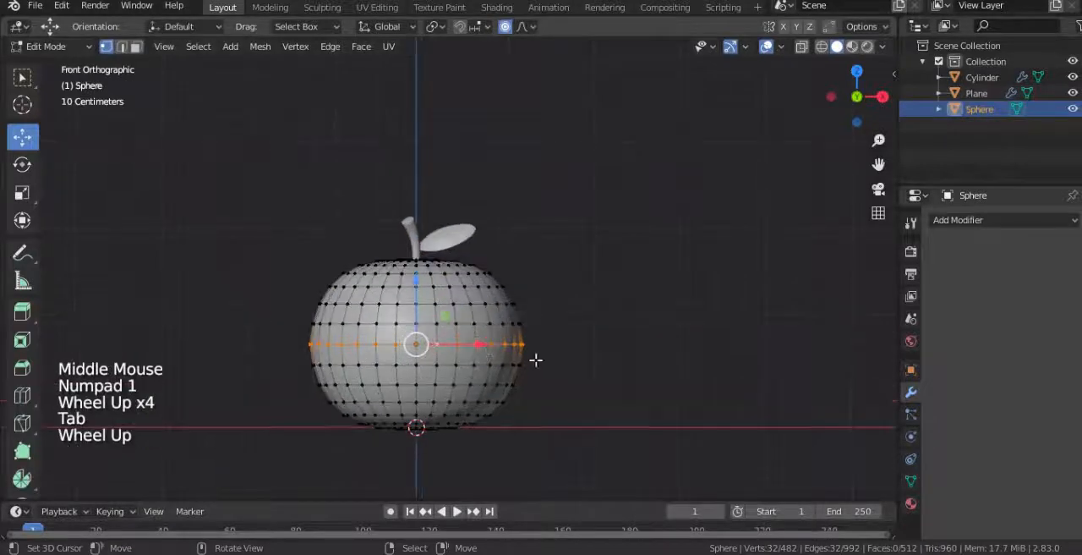
{"action": "key", "text": "s"}
{"action": "scroll", "coordinate": [542, 358], "scroll_direction": "down", "scroll_amount": 7}
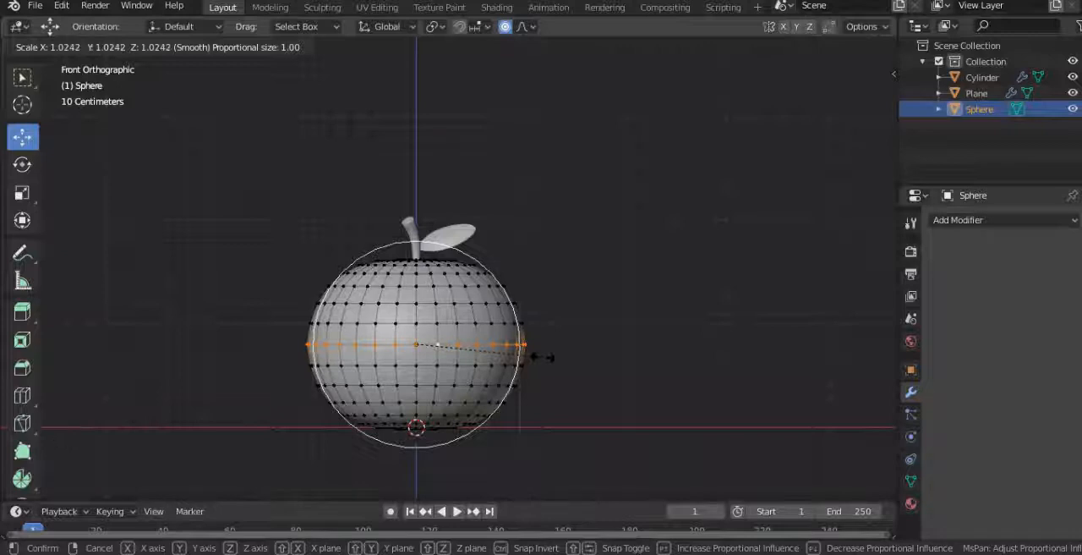
{"action": "left_click", "coordinate": [542, 357]}
{"action": "key", "text": "Tab"}
Adjust the height of the fruit body's top centre vertex in front view
{"action": "middle_click_drag", "start_coordinate": [427, 294], "coordinate": [422, 224]}
{"action": "key", "text": "Tab"}
{"action": "right_click", "coordinate": [416, 260]}
{"action": "middle_click_drag", "start_coordinate": [425, 355], "coordinate": [441, 403]}
{"action": "key", "text": "KP_1"}
{"action": "left_click_drag", "start_coordinate": [418, 255], "coordinate": [417, 228]}
{"action": "key", "text": "Tab"}
Duplicate the fruit body and move the copy along X beside the original fruit
{"action": "right_click", "coordinate": [555, 292]}
{"action": "scroll", "coordinate": [557, 291], "scroll_direction": "down", "scroll_amount": 3}
{"action": "scroll", "coordinate": [548, 287], "scroll_direction": "down", "scroll_amount": 2}
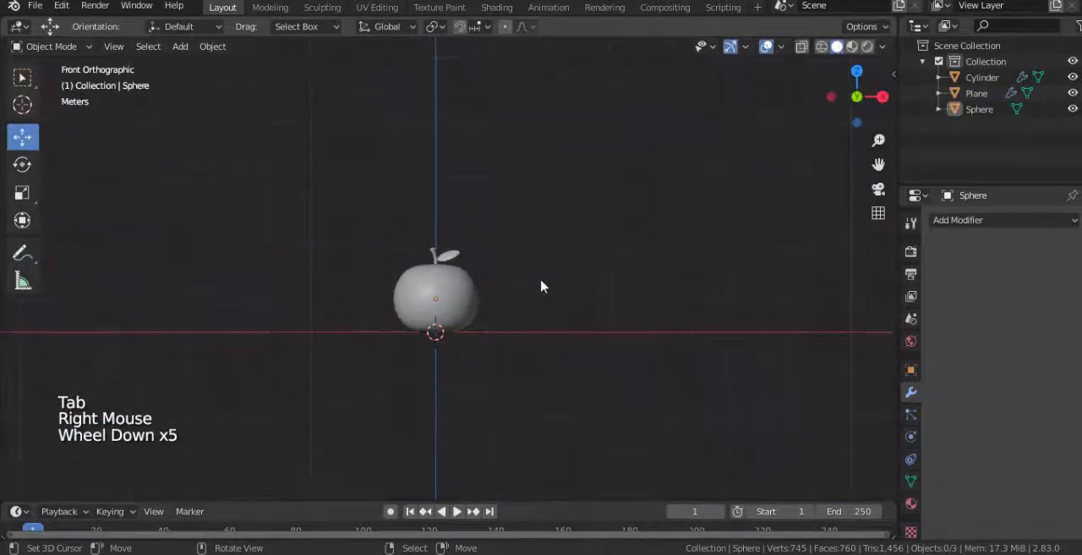
{"action": "right_click", "coordinate": [435, 292]}
{"action": "middle_click_drag", "start_coordinate": [435, 293], "coordinate": [470, 306]}
{"action": "scroll", "coordinate": [470, 323], "scroll_direction": "up", "scroll_amount": 2}
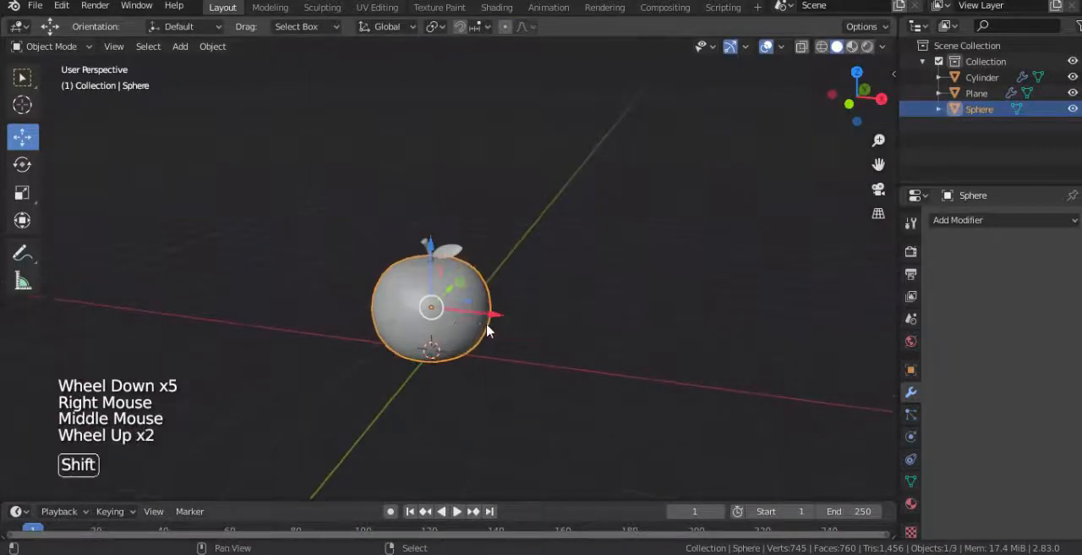
{"action": "key", "text": "shift+d"}
{"action": "right_click", "coordinate": [493, 321]}
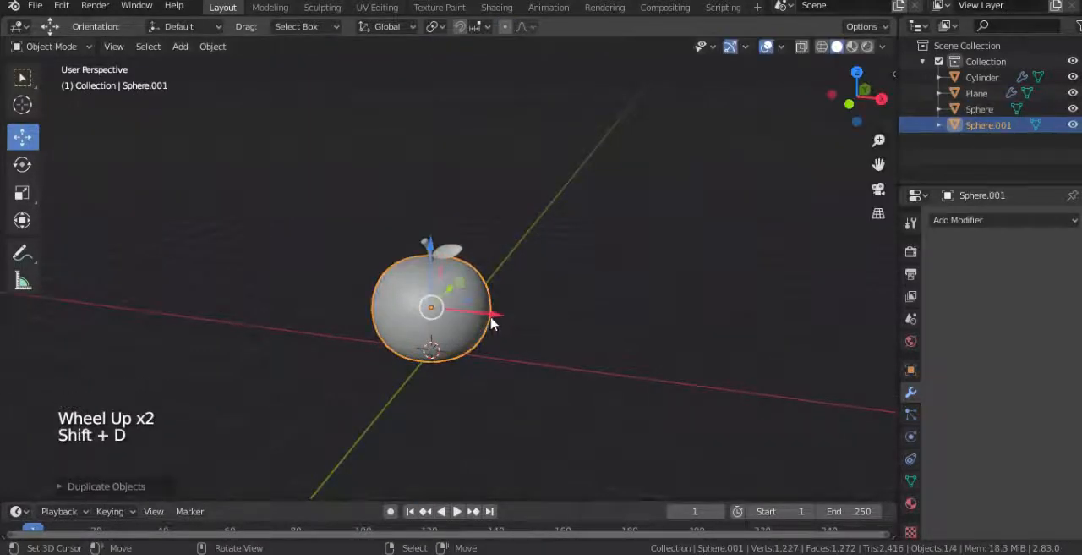
{"action": "left_click", "coordinate": [653, 330]}
Stretch the copied body vertically by scaling its top and bottom pole vertices along Z with proportional editing
{"action": "key", "text": "KP_1"}
{"action": "middle_click_drag", "start_coordinate": [671, 346], "coordinate": [480, 347], "text": "shift"}
{"action": "scroll", "coordinate": [527, 347], "scroll_direction": "up", "scroll_amount": 2}
{"action": "key", "text": "Tab"}
{"action": "scroll", "coordinate": [527, 347], "scroll_direction": "up", "scroll_amount": 2}
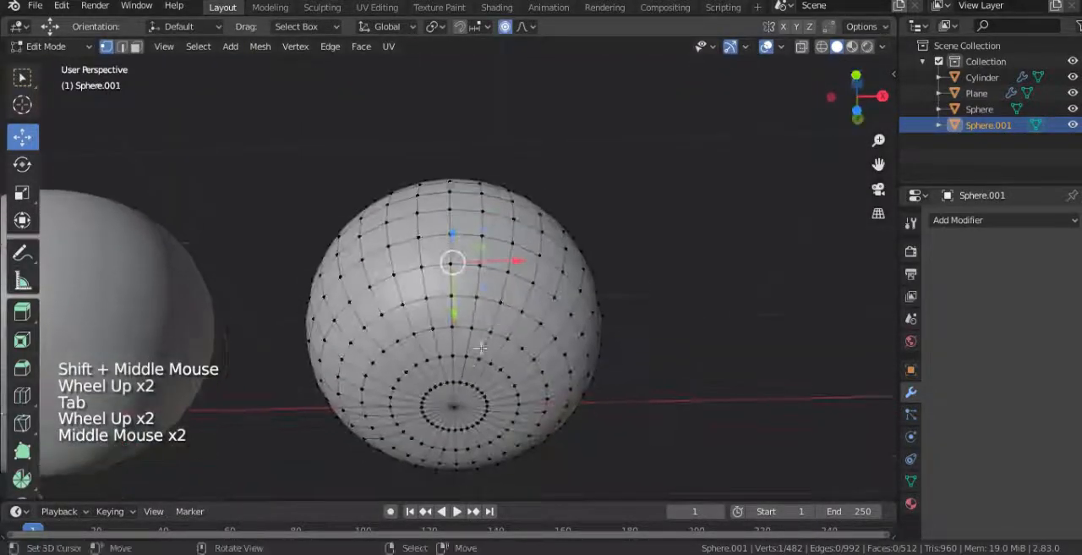
{"action": "right_click", "coordinate": [454, 408], "text": "shift"}
{"action": "key", "text": "KP_1"}
{"action": "key", "text": "s"}
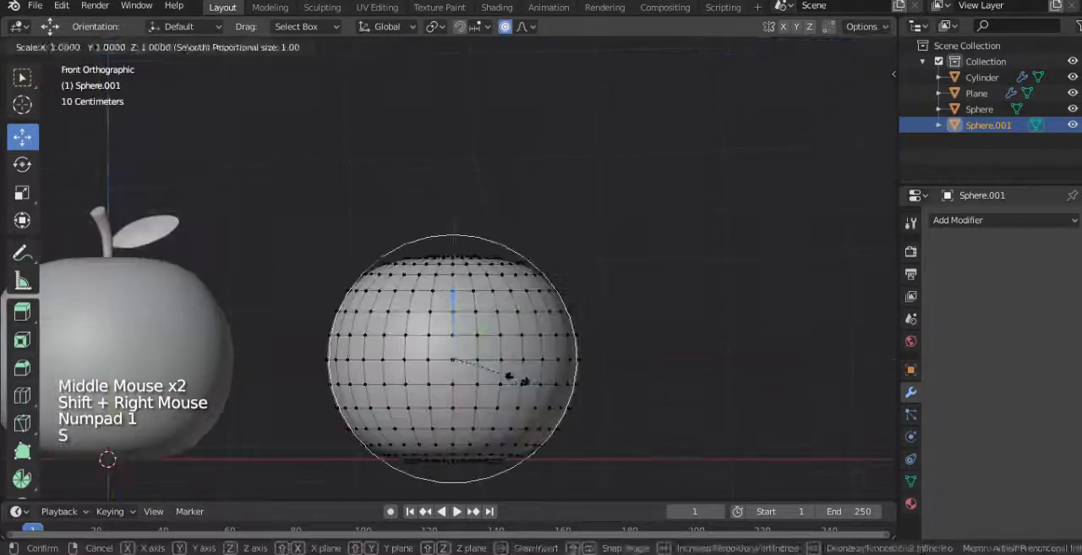
{"action": "key", "text": "z"}
{"action": "scroll", "coordinate": [536, 379], "scroll_direction": "down", "scroll_amount": 2}
{"action": "left_click", "coordinate": [592, 384]}
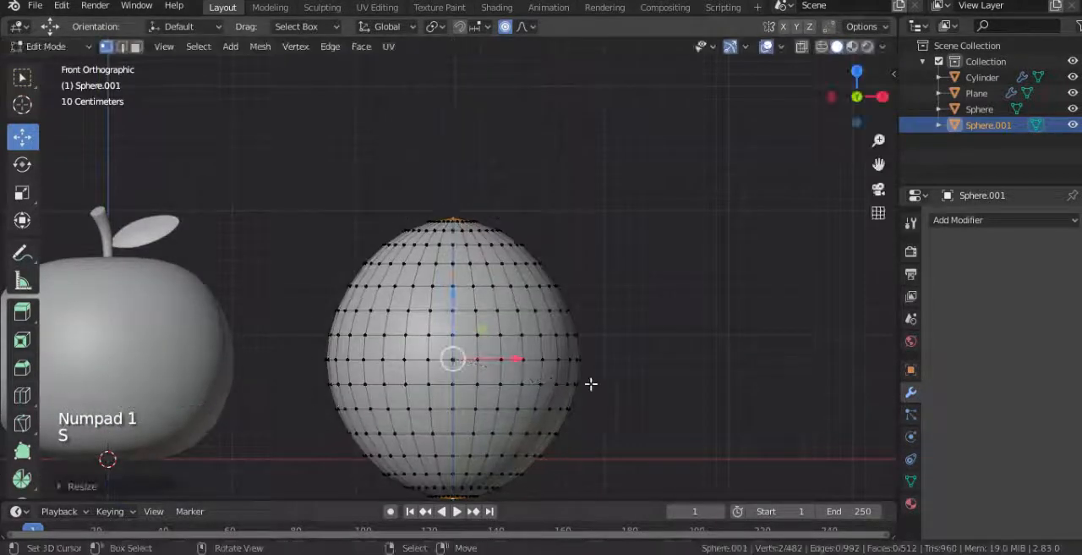
Scale the copied body's whole mesh to about 0.90 in X and Y, excluding Z
{"action": "key", "text": "a"}
{"action": "key", "text": "s"}
{"action": "key", "text": "shift+z"}
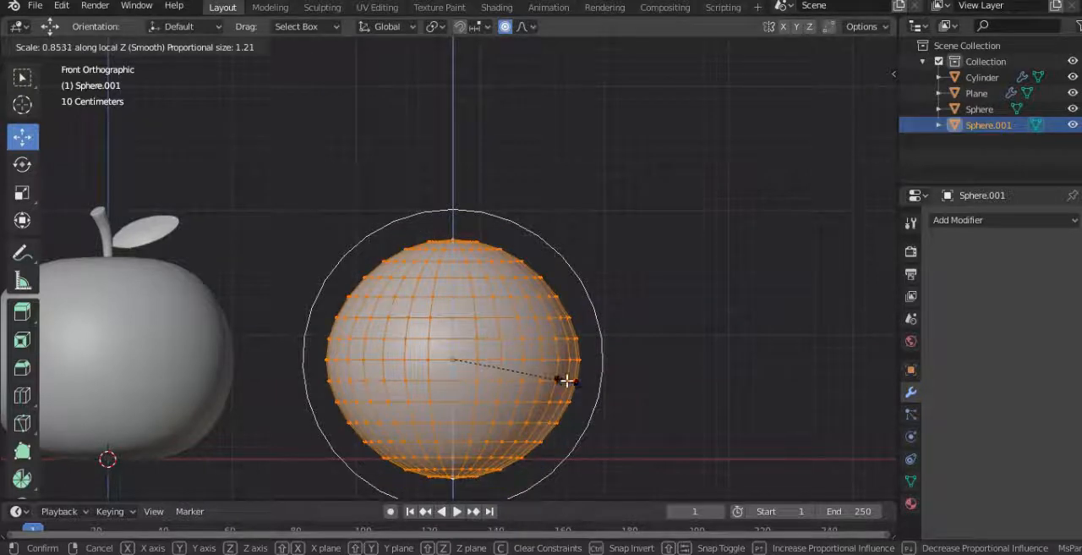
{"action": "key", "text": "s"}
{"action": "key", "text": "shift+z"}
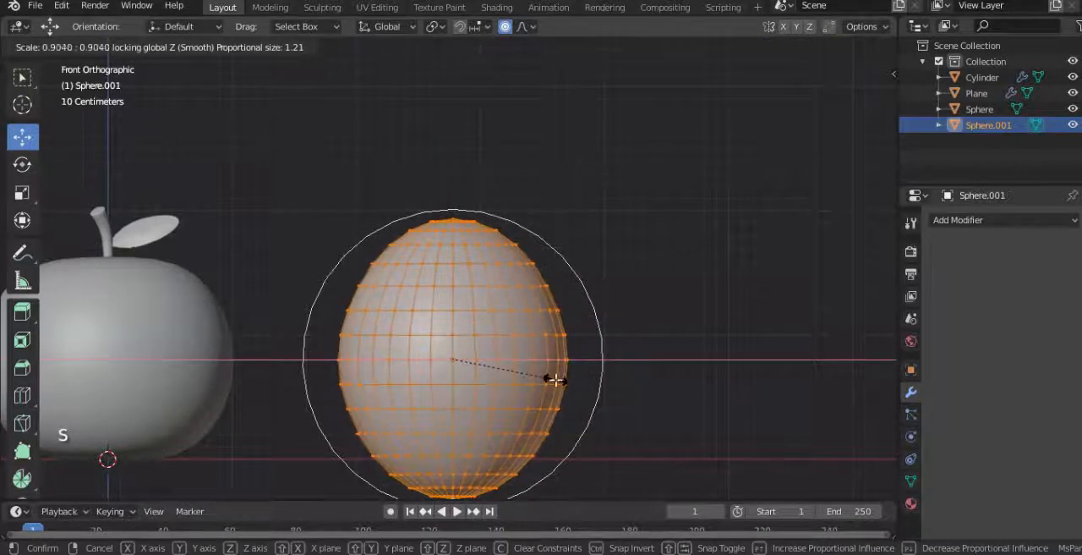
{"action": "left_click", "coordinate": [556, 381]}
Pull the copied body's top pole vertex upward along Z in front view to form a lemon-like tip
{"action": "right_click", "coordinate": [454, 216]}
{"action": "middle_click_drag", "start_coordinate": [473, 234], "coordinate": [441, 302]}
{"action": "key", "text": "KP_1"}
{"action": "scroll", "coordinate": [442, 303], "scroll_direction": "up", "scroll_amount": 3}
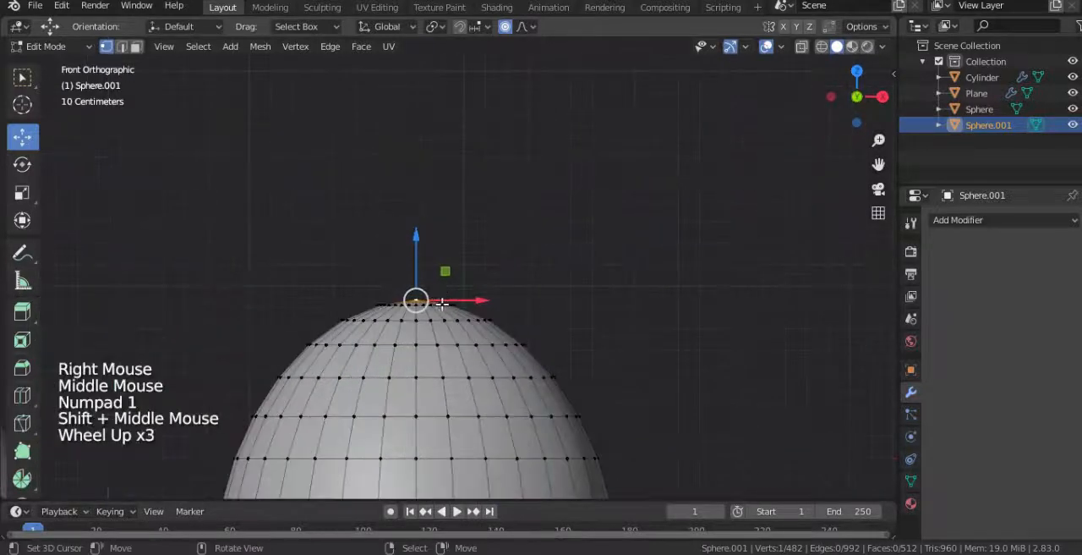
{"action": "left_click_drag", "start_coordinate": [422, 266], "coordinate": [405, 227]}
{"action": "scroll", "coordinate": [417, 251], "scroll_direction": "up", "scroll_amount": 15}
{"action": "scroll", "coordinate": [419, 305], "scroll_direction": "up", "scroll_amount": 2}
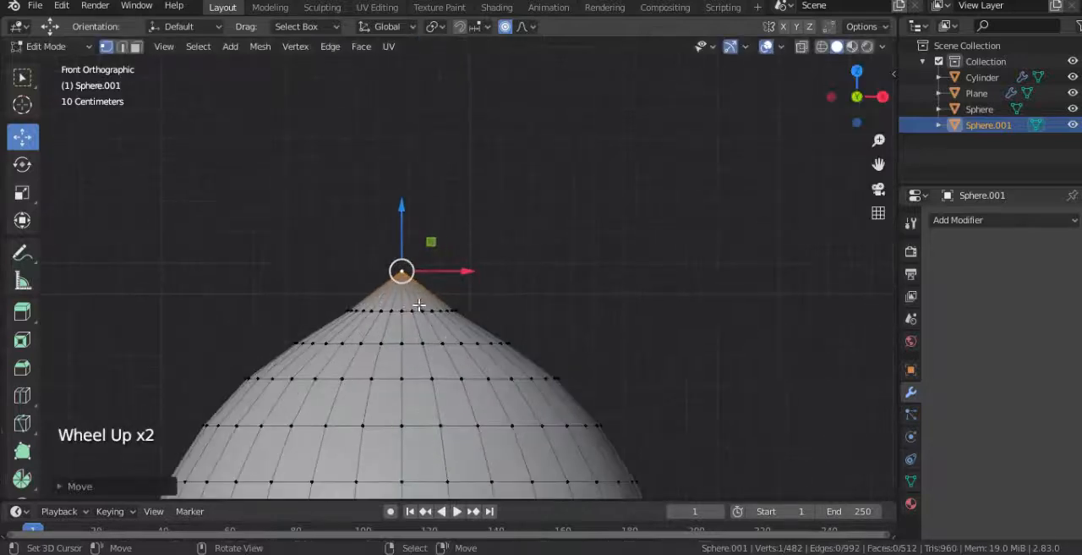
Raise the ring just below the lemon's top tip, and add an edge loop beneath it scaled slightly inward
{"action": "right_click", "coordinate": [402, 310], "text": "alt"}
{"action": "left_click_drag", "start_coordinate": [402, 279], "coordinate": [412, 257]}
{"action": "scroll", "coordinate": [404, 262], "scroll_direction": "up", "scroll_amount": 3}
{"action": "key", "text": "ctrl+r"}
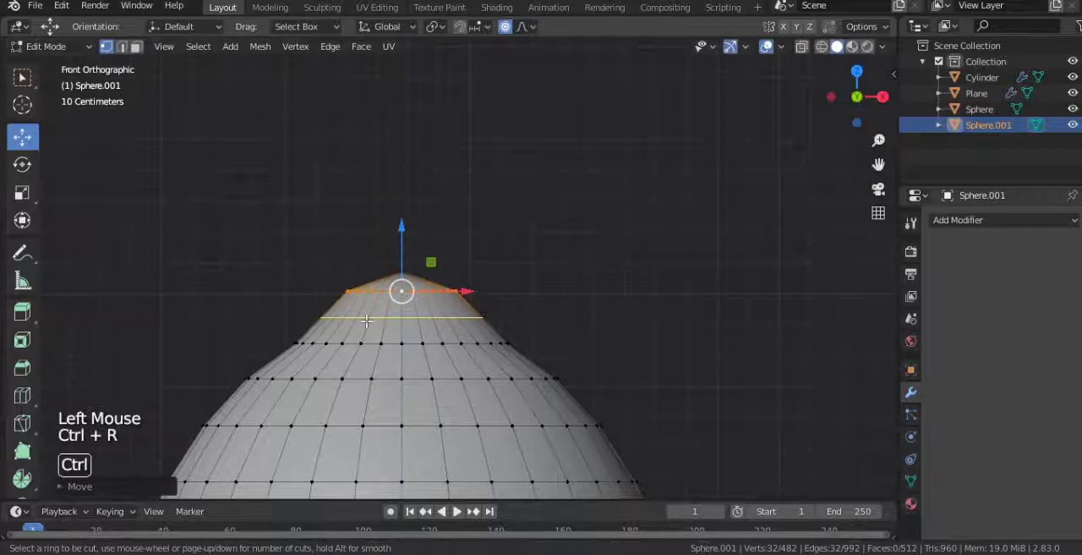
{"action": "left_click", "coordinate": [455, 332]}
{"action": "key", "text": "s"}
{"action": "left_click", "coordinate": [507, 333]}
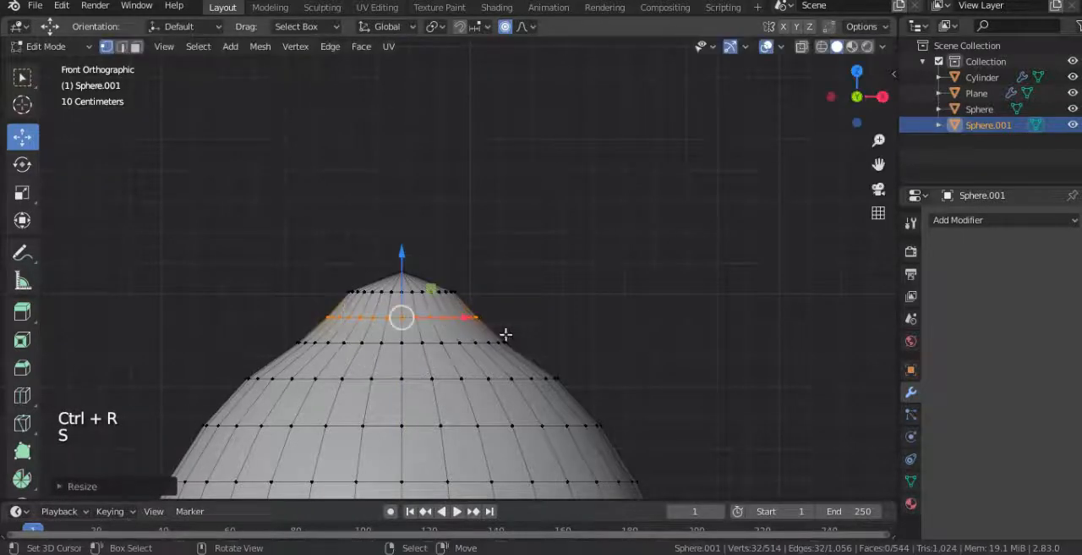
Add a Subdivision Surface modifier to both the lemon and the original round fruit body
{"action": "key", "text": "Tab"}
{"action": "scroll", "coordinate": [507, 339], "scroll_direction": "down", "scroll_amount": 2}
{"action": "scroll", "coordinate": [536, 370], "scroll_direction": "down", "scroll_amount": 4}
{"action": "middle_click_drag", "start_coordinate": [537, 369], "coordinate": [533, 263], "text": "shift"}
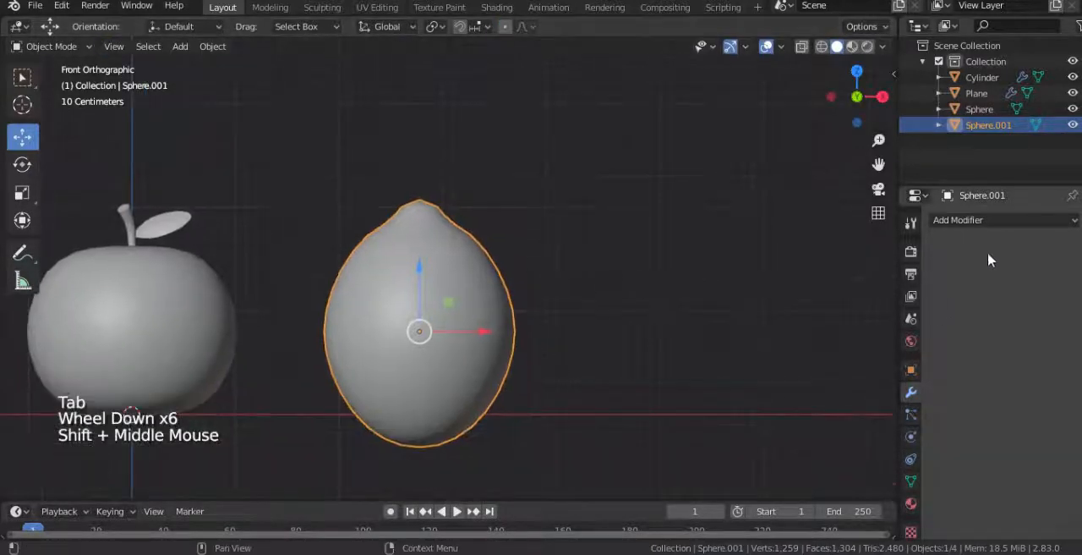
{"action": "left_click", "coordinate": [990, 226]}
{"action": "left_click", "coordinate": [771, 483]}
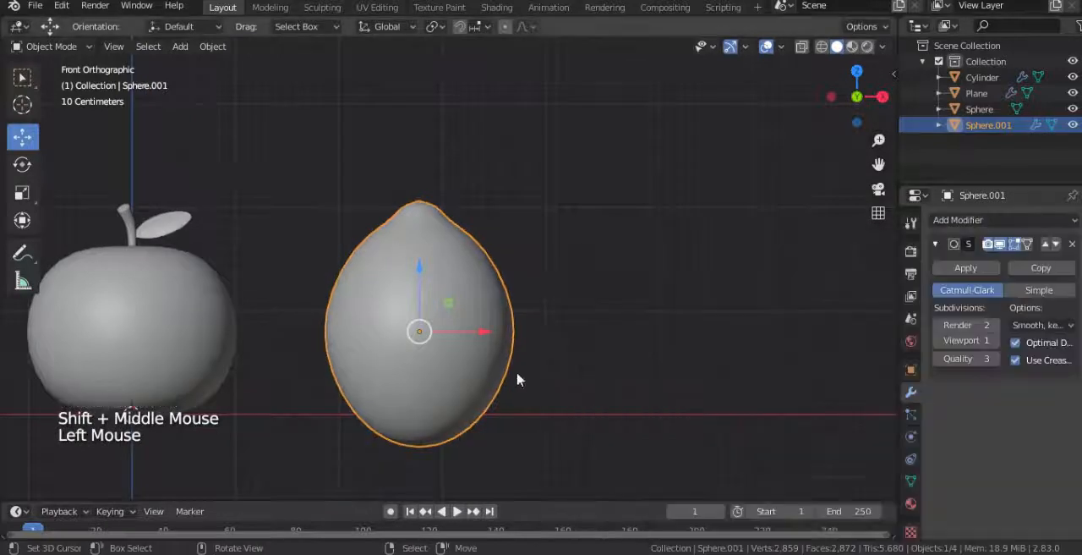
{"action": "right_click", "coordinate": [197, 308]}
{"action": "left_click", "coordinate": [994, 220]}
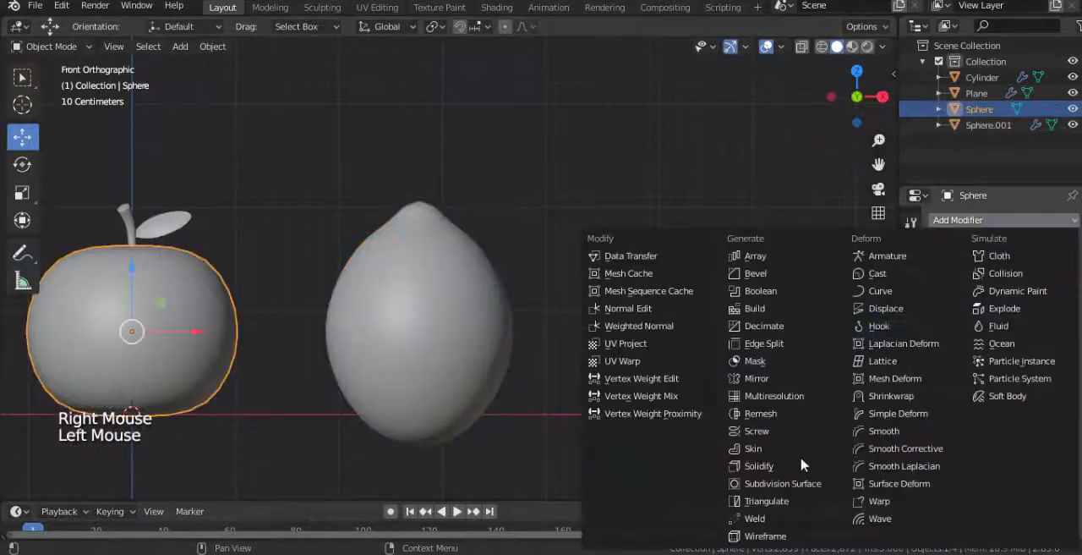
{"action": "left_click", "coordinate": [779, 483]}
Select the lemon's bottom pole vertex with its surrounding ring and pull them downward with proportional editing
{"action": "right_click", "coordinate": [452, 330]}
{"action": "key", "text": "Tab"}
{"action": "middle_click_drag", "start_coordinate": [493, 382], "coordinate": [343, 330], "text": "shift"}
{"action": "scroll", "coordinate": [469, 280], "scroll_direction": "up", "scroll_amount": 2}
{"action": "right_click", "coordinate": [379, 315]}
{"action": "scroll", "coordinate": [401, 332], "scroll_direction": "up", "scroll_amount": 2}
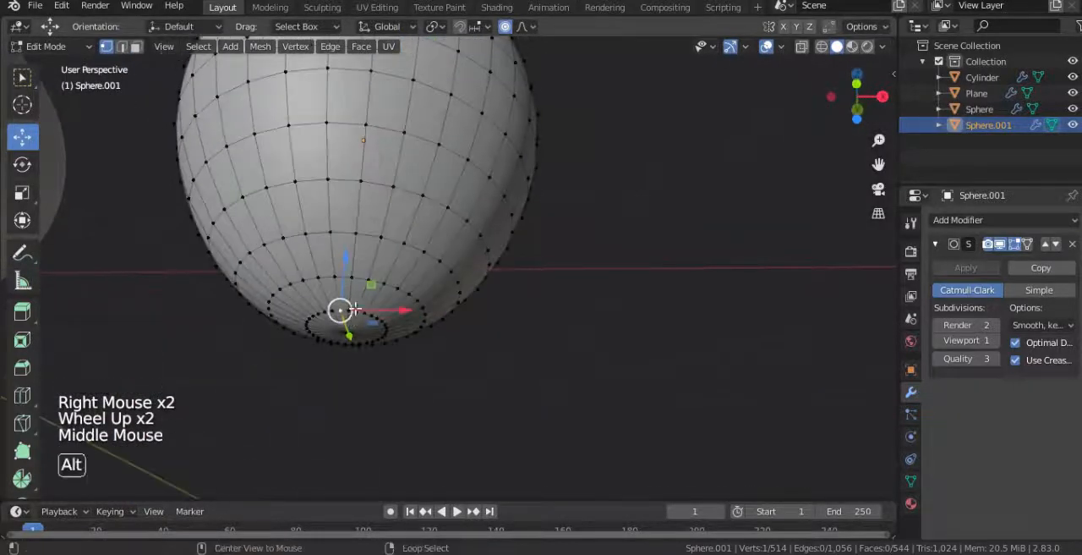
{"action": "right_click", "coordinate": [355, 309], "text": "alt"}
{"action": "right_click", "coordinate": [351, 315], "text": "alt"}
{"action": "right_click", "coordinate": [347, 328], "text": "shift"}
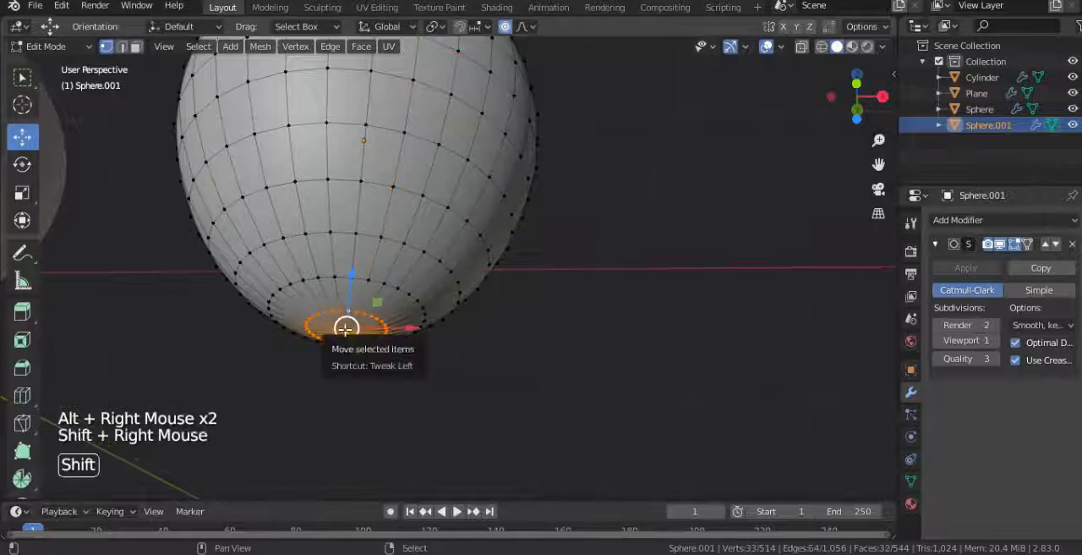
{"action": "key", "text": "KP_1"}
{"action": "middle_click_drag", "start_coordinate": [382, 367], "coordinate": [411, 338], "text": "shift"}
{"action": "scroll", "coordinate": [351, 299], "scroll_direction": "up", "scroll_amount": 3}
{"action": "mouse_move", "coordinate": [301, 301]}
{"action": "left_mouse_down"}
{"action": "mouse_move", "coordinate": [310, 333]}
{"action": "mouse_move", "coordinate": [309, 314]}
{"action": "left_mouse_up"}
Pull the lemon's bottom tip vertex down, and add an edge loop above the lowest ring scaled slightly inward
{"action": "right_click", "coordinate": [306, 381]}
{"action": "left_click_drag", "start_coordinate": [301, 357], "coordinate": [254, 362]}
{"action": "key", "text": "ctrl+r"}
{"action": "left_click", "coordinate": [392, 375]}
{"action": "key", "text": "s"}
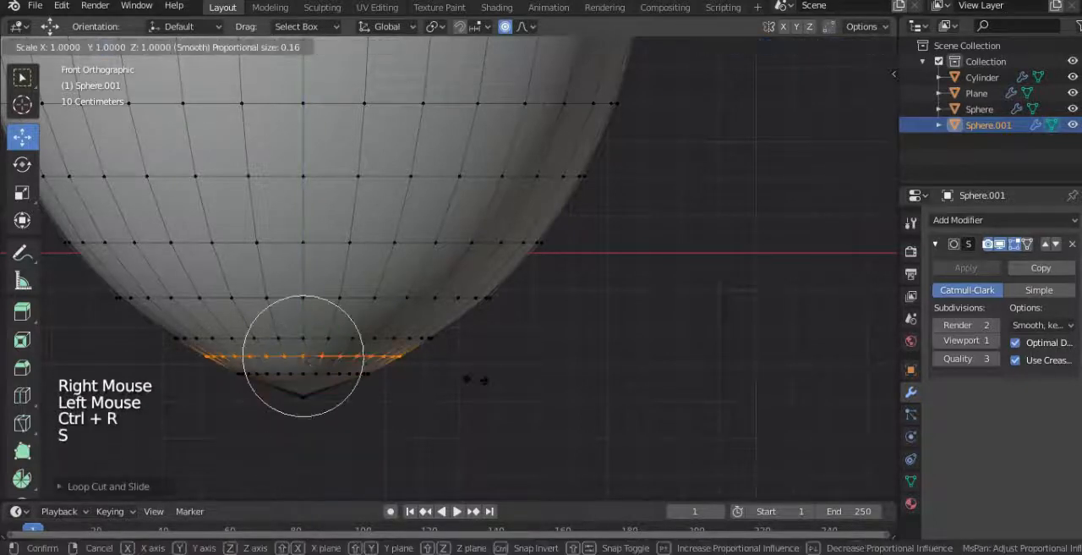
{"action": "left_click", "coordinate": [444, 374]}
Fine-tune the heights of the lemon's bottom tip vertex and the ring above it in front view
{"action": "right_click", "coordinate": [308, 401]}
{"action": "left_click_drag", "start_coordinate": [302, 350], "coordinate": [307, 342]}
{"action": "right_click", "coordinate": [300, 372], "text": "alt"}
{"action": "key", "text": "Tab"}
{"action": "scroll", "coordinate": [401, 399], "scroll_direction": "down", "scroll_amount": 9}
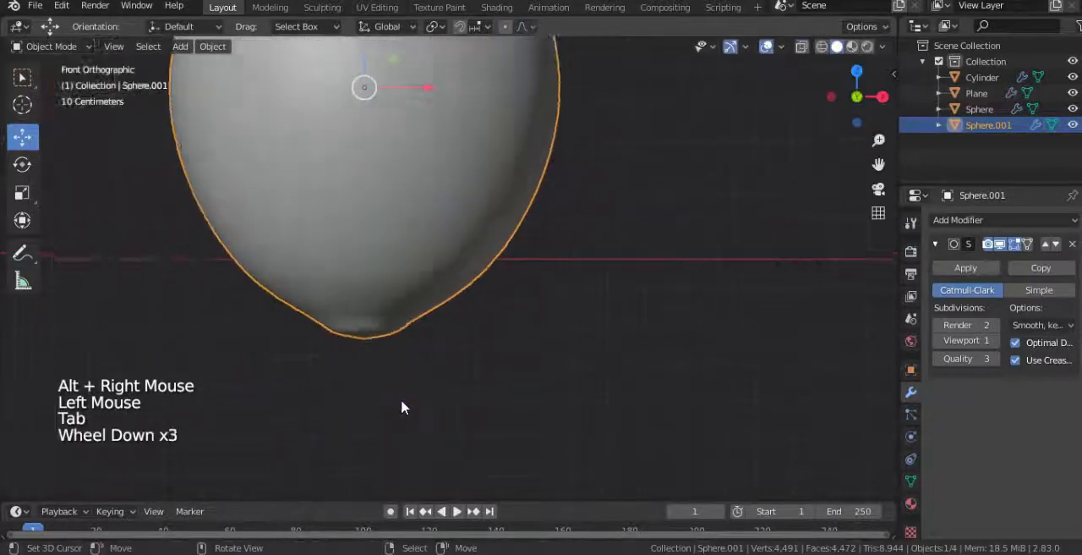
{"action": "scroll", "coordinate": [414, 317], "scroll_direction": "up", "scroll_amount": 4}
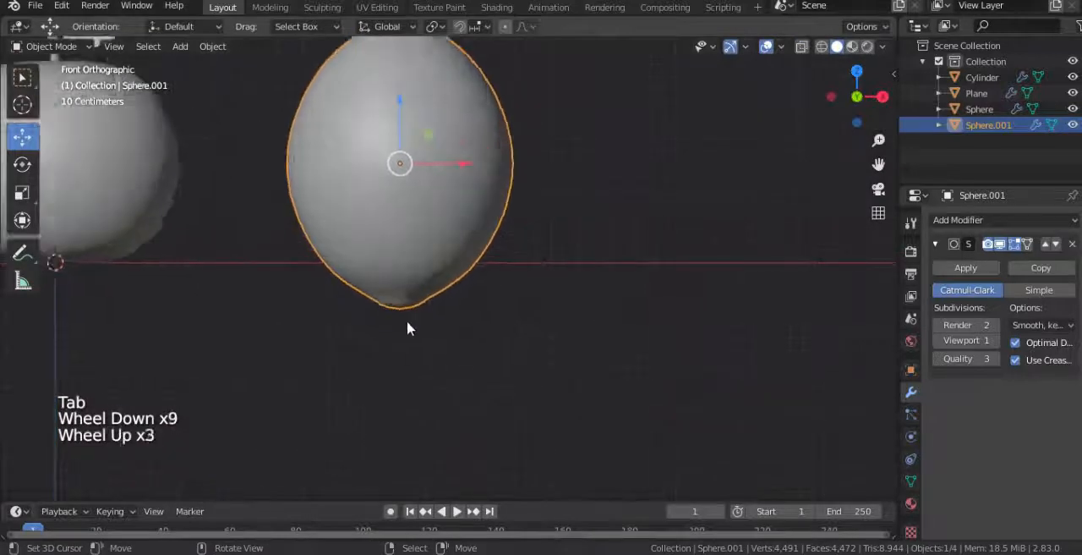
Pull the lemon's bottom tip down about 0.05 m along Z with proportional editing
{"action": "key", "text": "Tab"}
{"action": "right_click", "coordinate": [389, 315]}
{"action": "left_click_drag", "start_coordinate": [389, 313], "coordinate": [386, 293]}
{"action": "scroll", "coordinate": [386, 295], "scroll_direction": "down", "scroll_amount": 1}
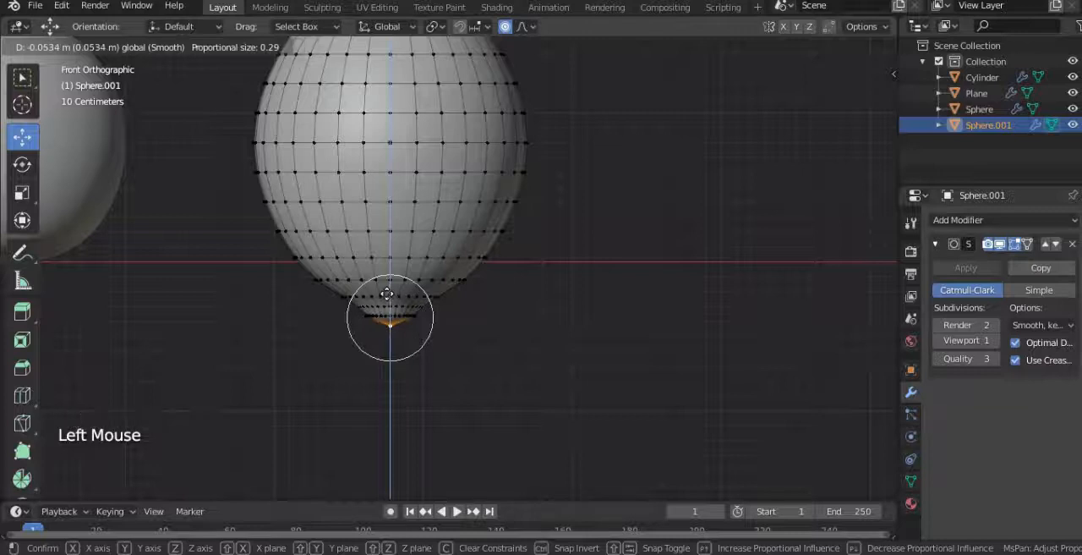
{"action": "left_click", "coordinate": [383, 294]}
{"action": "key", "text": "Tab"}
Scale the lemon's entire mesh down to about 0.83 of its size in front view
{"action": "scroll", "coordinate": [454, 280], "scroll_direction": "down", "scroll_amount": 6}
{"action": "middle_click_drag", "start_coordinate": [454, 280], "coordinate": [351, 277]}
{"action": "key", "text": "KP_1"}
{"action": "scroll", "coordinate": [558, 251], "scroll_direction": "up", "scroll_amount": 3}
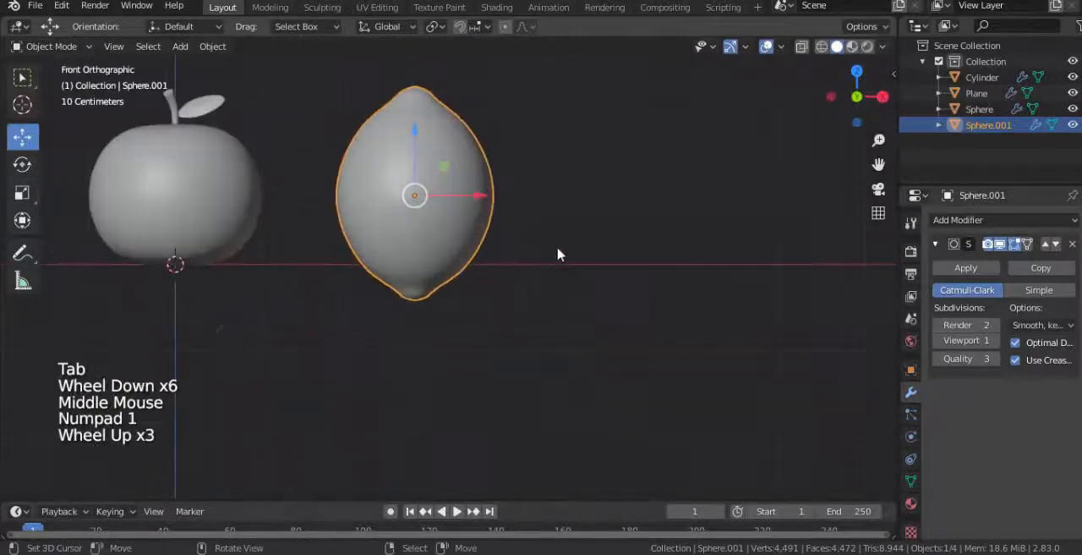
{"action": "key", "text": "Tab"}
{"action": "key", "text": "a"}
{"action": "key", "text": "s"}
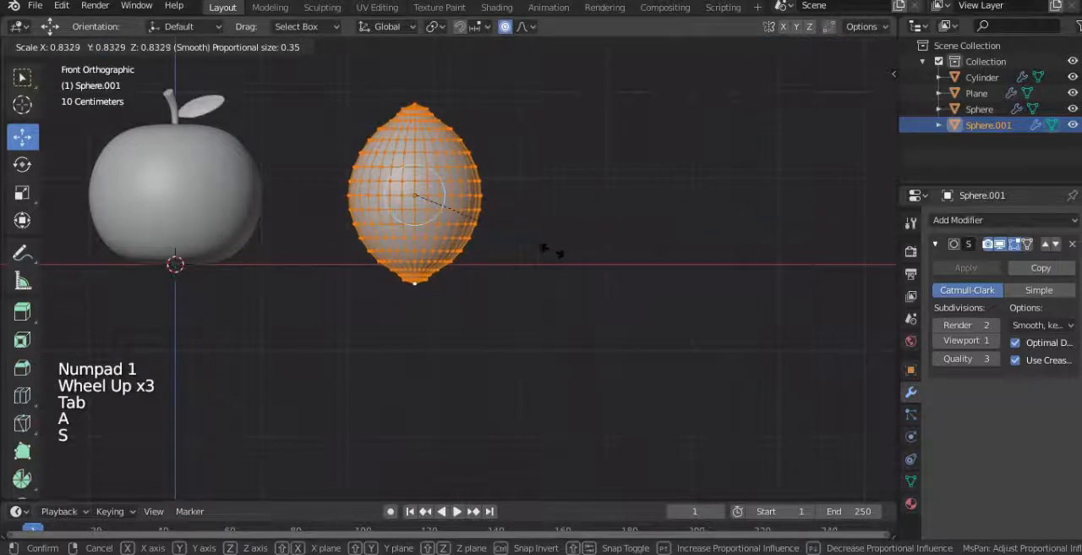
{"action": "left_click", "coordinate": [548, 245]}
{"action": "key", "text": "Tab"}
Move the lemon object about 0.72 m sideways, closer to the apple
{"action": "scroll", "coordinate": [520, 227], "scroll_direction": "down", "scroll_amount": 3}
{"action": "key", "text": "r"}
{"action": "key", "text": "r"}
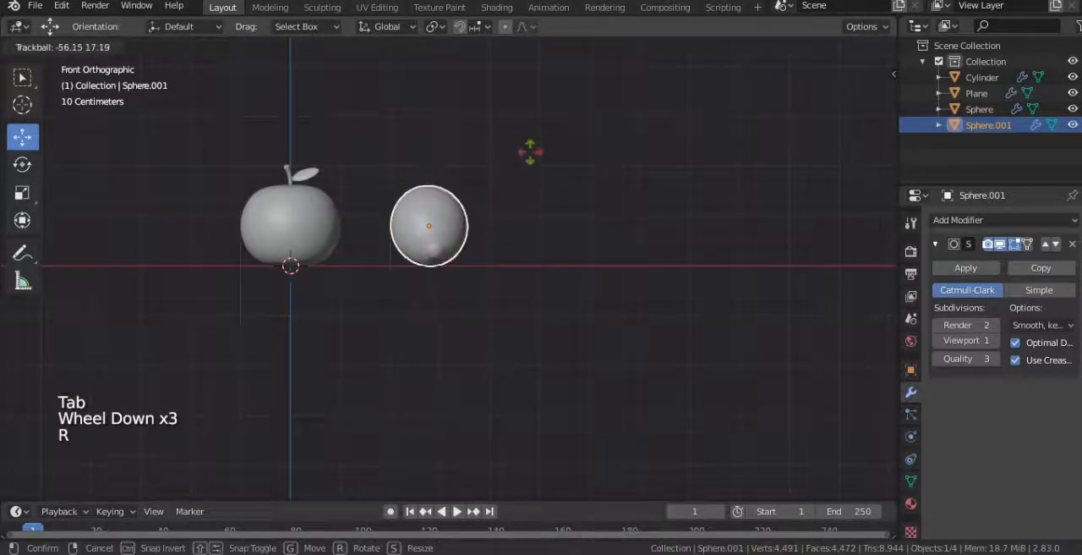
{"action": "key", "text": "g"}
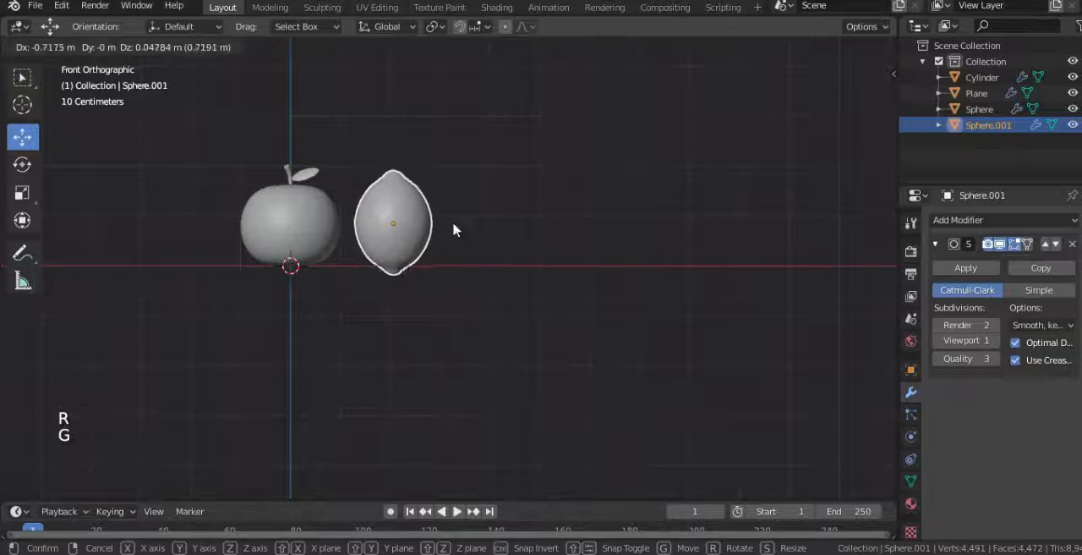
Duplicate the apple body and move the copy along X to the side opposite the lemon
{"action": "right_click", "coordinate": [290, 222]}
{"action": "middle_click_drag", "start_coordinate": [290, 223], "coordinate": [447, 285], "text": "shift"}
{"action": "scroll", "coordinate": [575, 338], "scroll_direction": "up", "scroll_amount": 2, "text": "shift"}
{"action": "scroll", "coordinate": [623, 328], "scroll_direction": "up", "scroll_amount": 3}
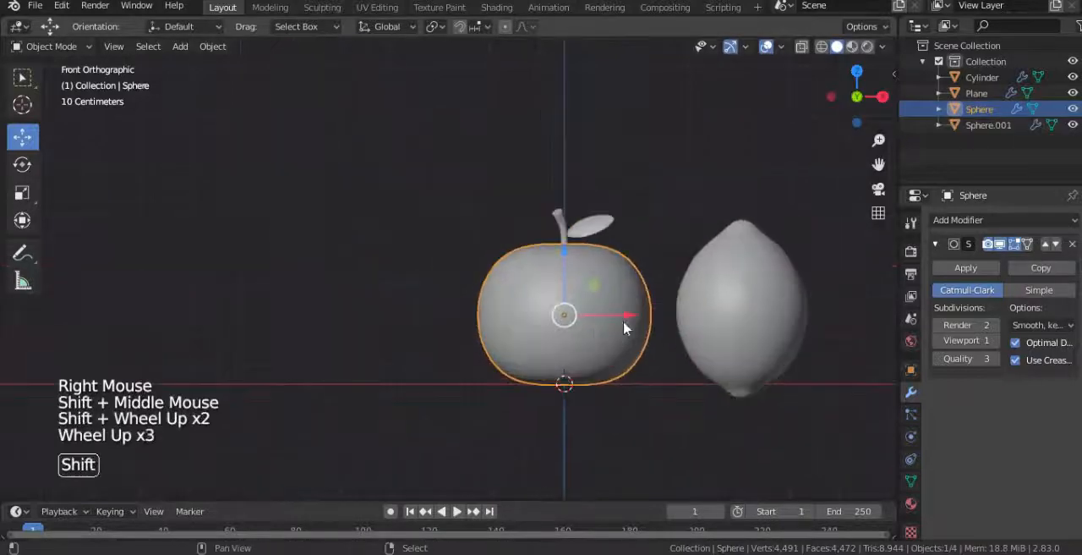
{"action": "key", "text": "shift+d"}
{"action": "left_click_drag", "start_coordinate": [471, 314], "coordinate": [435, 319]}
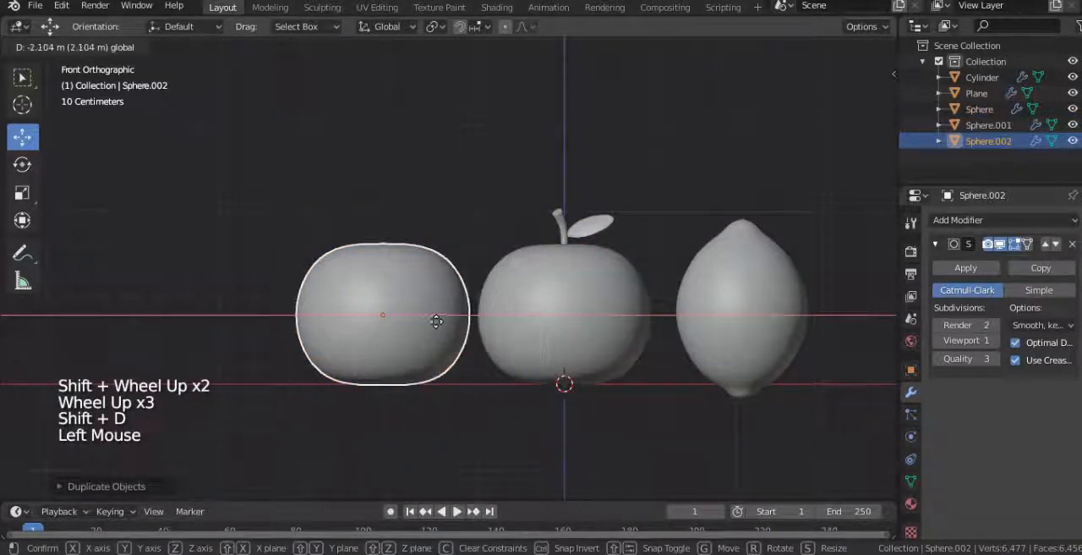
Scale the copied apple body's entire mesh up to about 1.12
{"action": "key", "text": "Tab"}
{"action": "key", "text": "a"}
{"action": "key", "text": "s"}
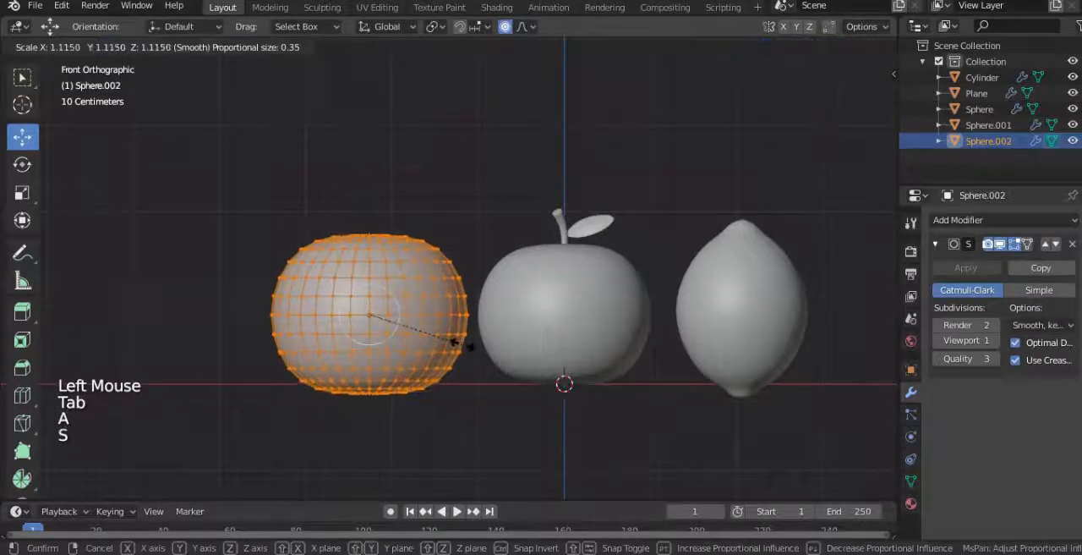
{"action": "left_click", "coordinate": [464, 344]}
Select the bottom of the copied body and scale it to about 0.79 with a wide proportional falloff to narrow the base
{"action": "right_click", "coordinate": [370, 400]}
{"action": "middle_click_drag", "start_coordinate": [371, 400], "coordinate": [376, 357]}
{"action": "right_click", "coordinate": [361, 378]}
{"action": "key", "text": "KP_1"}
{"action": "key", "text": "s"}
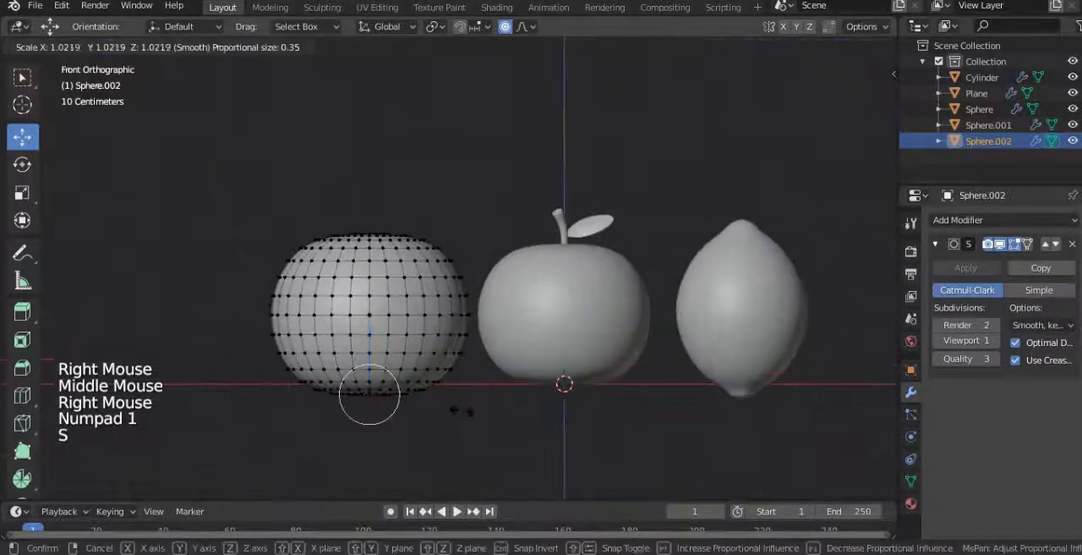
{"action": "scroll", "coordinate": [446, 412], "scroll_direction": "down", "scroll_amount": 4}
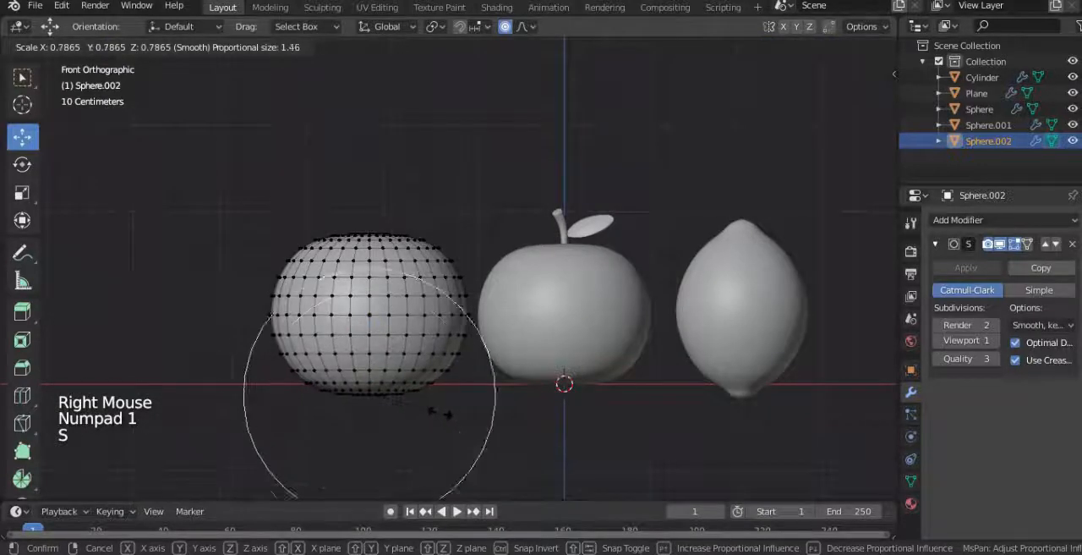
{"action": "left_click", "coordinate": [438, 412]}
Select the top pole vertex of the copied body and pull it upward with proportional editing
{"action": "middle_click_drag", "start_coordinate": [438, 412], "coordinate": [378, 254]}
{"action": "key", "text": "KP_1"}
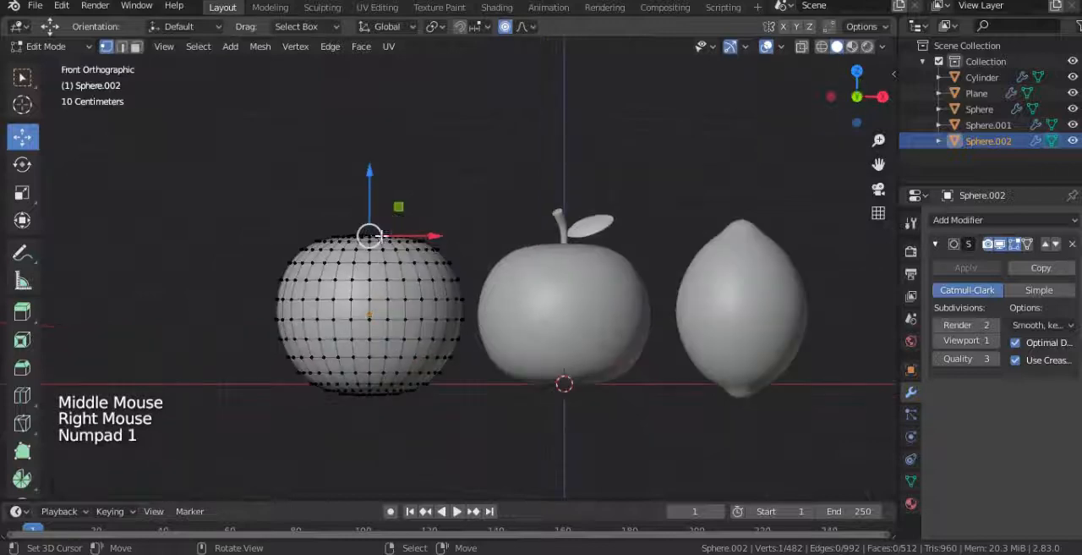
{"action": "mouse_move", "coordinate": [368, 197]}
{"action": "left_mouse_down"}
{"action": "mouse_move", "coordinate": [363, 155]}
{"action": "mouse_move", "coordinate": [366, 180]}
{"action": "left_mouse_up"}
{"action": "scroll", "coordinate": [363, 154], "scroll_direction": "down", "scroll_amount": 2}
{"action": "scroll", "coordinate": [365, 166], "scroll_direction": "up", "scroll_amount": 3}
{"action": "scroll", "coordinate": [364, 175], "scroll_direction": "down", "scroll_amount": 1}
Adjust the height of the copied body's upper edge loop and scale it to about 1.13 with proportional editing
{"action": "left_click_drag", "start_coordinate": [375, 230], "coordinate": [370, 198]}
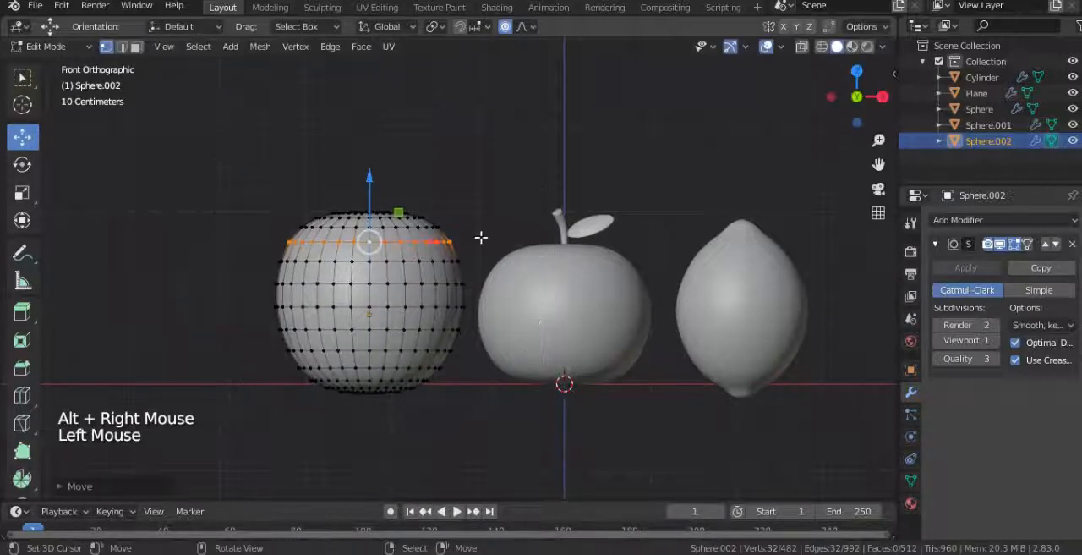
{"action": "key", "text": "s"}
{"action": "scroll", "coordinate": [488, 237], "scroll_direction": "up", "scroll_amount": 1}
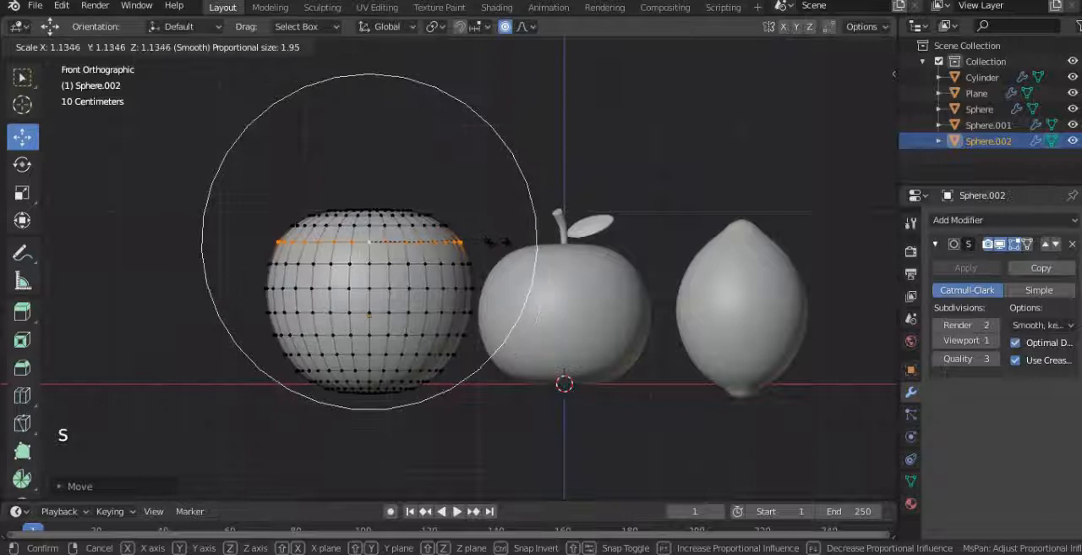
{"action": "left_click", "coordinate": [498, 245]}
Adjust the height of the copied body's top centre vertex in front view and check the resulting shape
{"action": "middle_click_drag", "start_coordinate": [416, 210], "coordinate": [422, 283]}
{"action": "right_click", "coordinate": [367, 216]}
{"action": "key", "text": "KP_1"}
{"action": "scroll", "coordinate": [363, 197], "scroll_direction": "up", "scroll_amount": 2}
{"action": "mouse_move", "coordinate": [336, 183]}
{"action": "left_mouse_down"}
{"action": "mouse_move", "coordinate": [338, 158]}
{"action": "mouse_move", "coordinate": [334, 172]}
{"action": "left_mouse_up"}
{"action": "key", "text": "Tab"}
{"action": "middle_click_drag", "start_coordinate": [347, 220], "coordinate": [380, 244]}
{"action": "scroll", "coordinate": [380, 243], "scroll_direction": "down", "scroll_amount": 3}
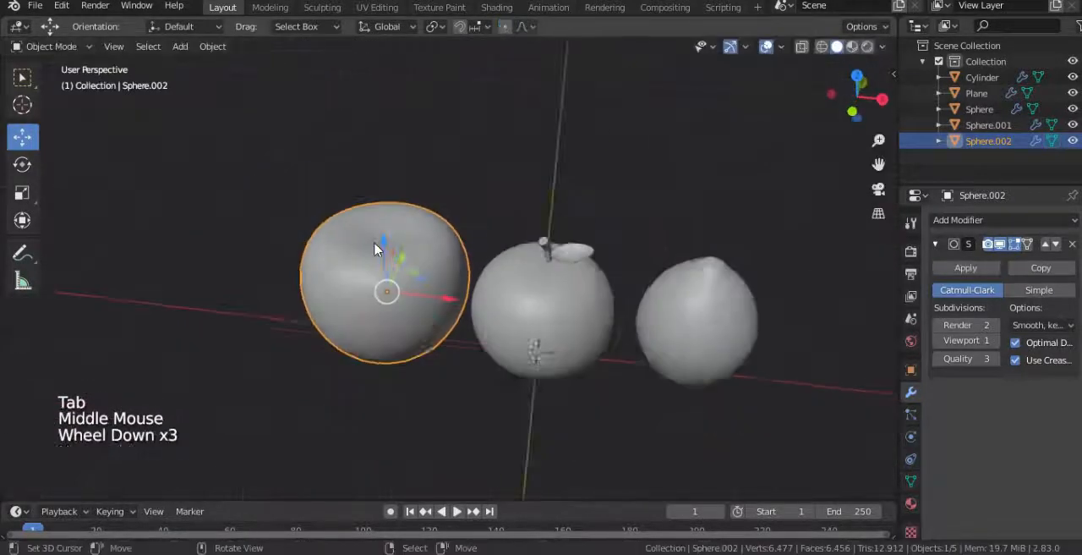
Select the edge loop just below the copied body's top rim and scale it with proportional editing
{"action": "key", "text": "KP_1"}
{"action": "scroll", "coordinate": [380, 247], "scroll_direction": "up", "scroll_amount": 1}
{"action": "scroll", "coordinate": [379, 247], "scroll_direction": "up", "scroll_amount": 1}
{"action": "key", "text": "Tab"}
{"action": "right_click", "coordinate": [397, 220], "text": "alt"}
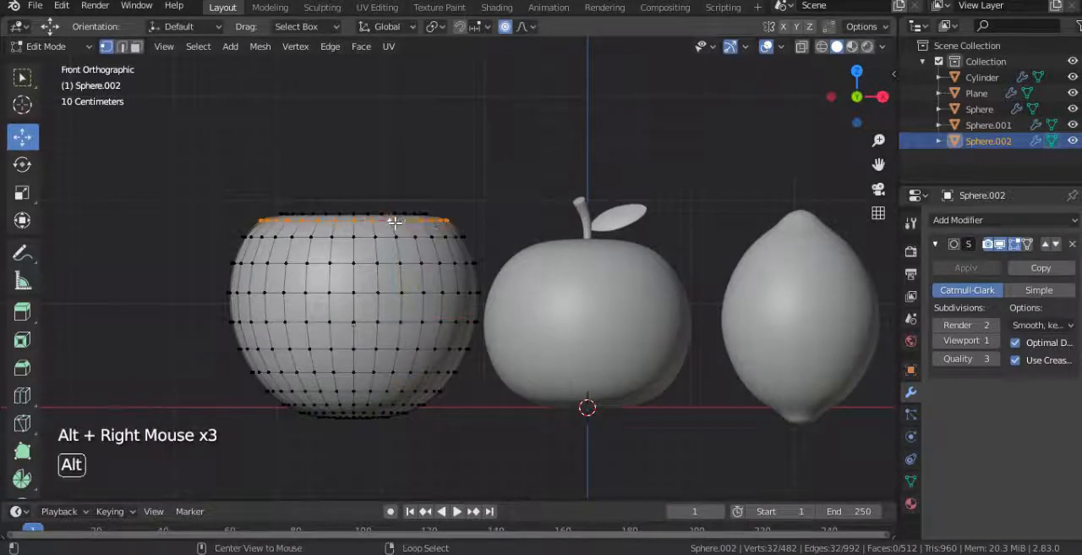
{"action": "key", "text": "s"}
{"action": "left_click", "coordinate": [440, 229]}
{"action": "middle_click_drag", "start_coordinate": [440, 228], "coordinate": [339, 276]}
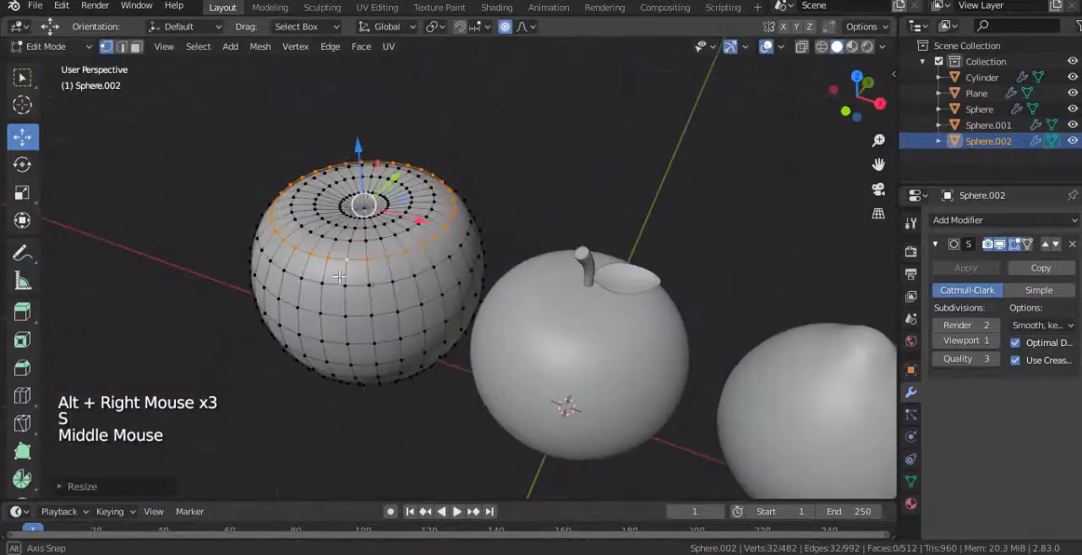
Select the edge loop around the copied body's top depression and move it slightly upward in front view
{"action": "right_click", "coordinate": [313, 208], "text": "alt"}
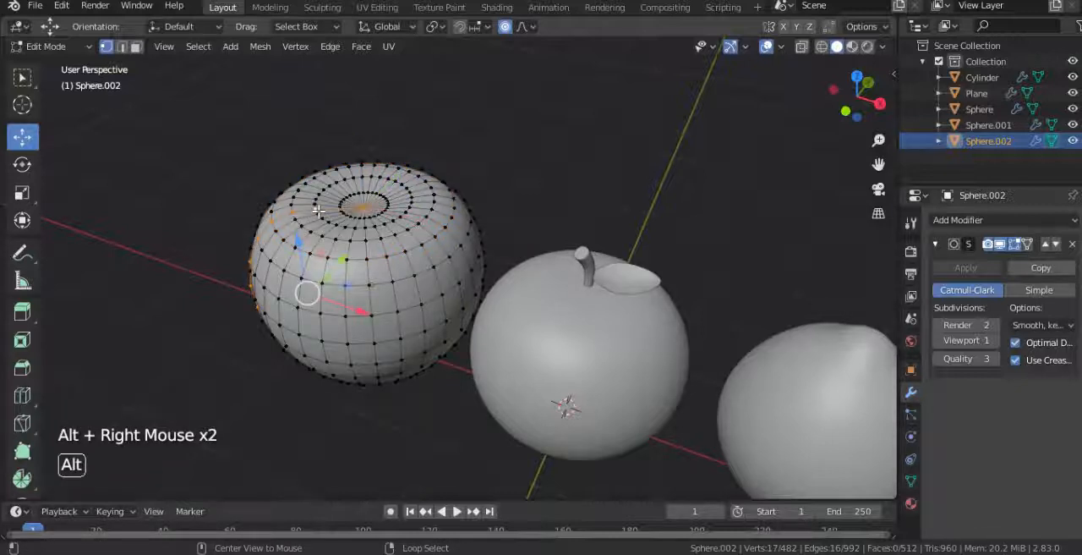
{"action": "right_click", "coordinate": [314, 211], "text": "alt"}
{"action": "middle_click_drag", "start_coordinate": [314, 210], "coordinate": [384, 254], "text": "shift"}
{"action": "scroll", "coordinate": [356, 279], "scroll_direction": "up", "scroll_amount": 3}
{"action": "key", "text": "KP_1"}
{"action": "left_click_drag", "start_coordinate": [387, 239], "coordinate": [372, 213]}
{"action": "key", "text": "Tab"}
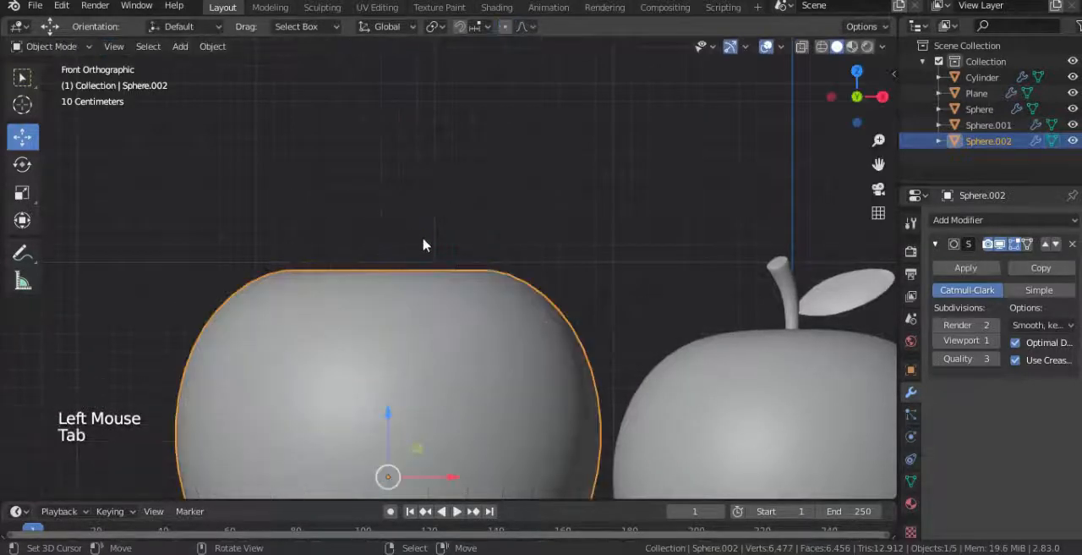
Select the edge loop around the copied body's underside and scale it to about 0.91 with proportional editing
{"action": "scroll", "coordinate": [425, 245], "scroll_direction": "down", "scroll_amount": 6}
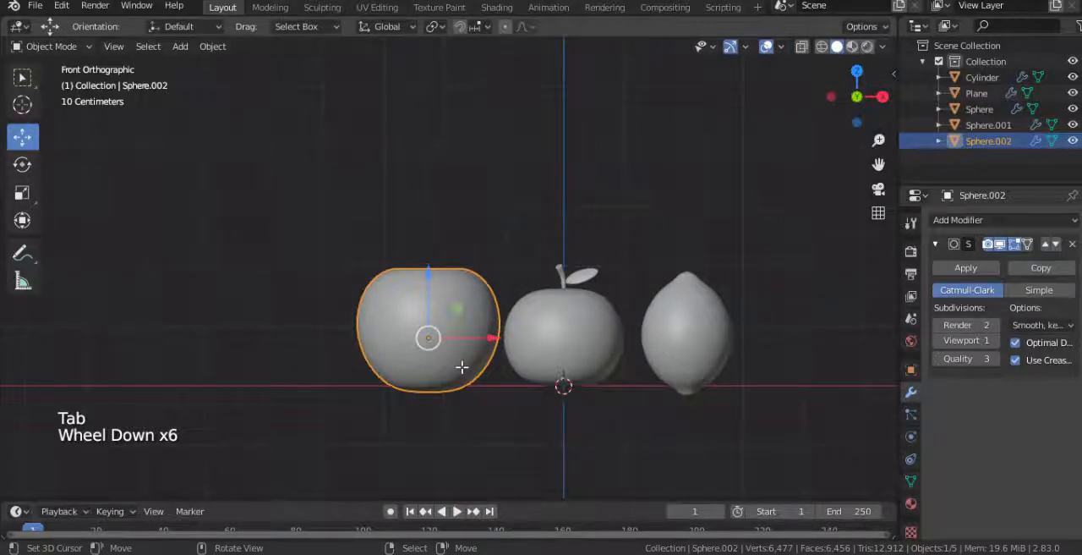
{"action": "key", "text": "Tab"}
{"action": "right_click", "coordinate": [442, 391], "text": "alt"}
{"action": "middle_click_drag", "start_coordinate": [442, 392], "coordinate": [435, 325]}
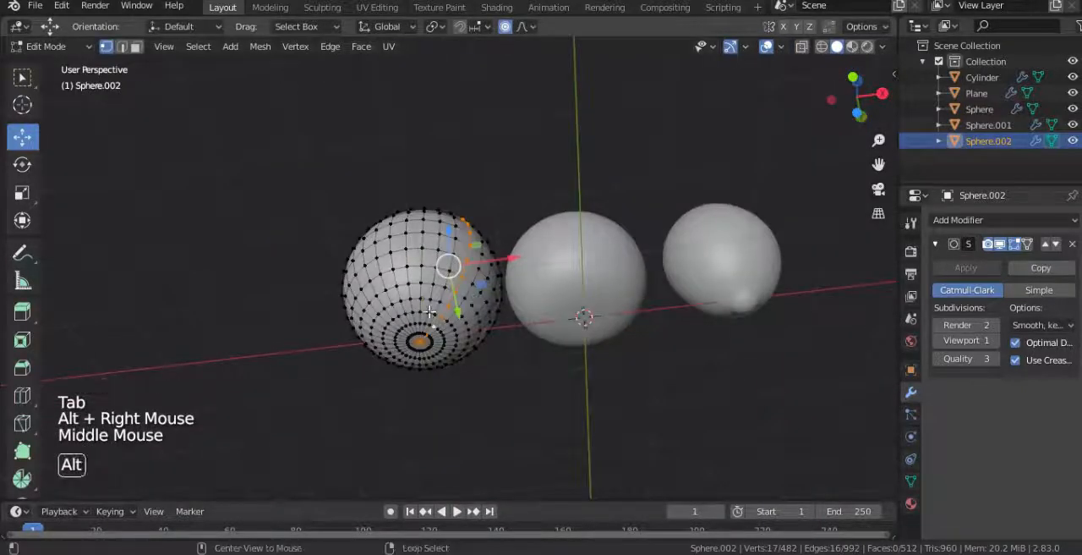
{"action": "right_click", "coordinate": [428, 313], "text": "alt"}
{"action": "right_click", "coordinate": [424, 313], "text": "alt"}
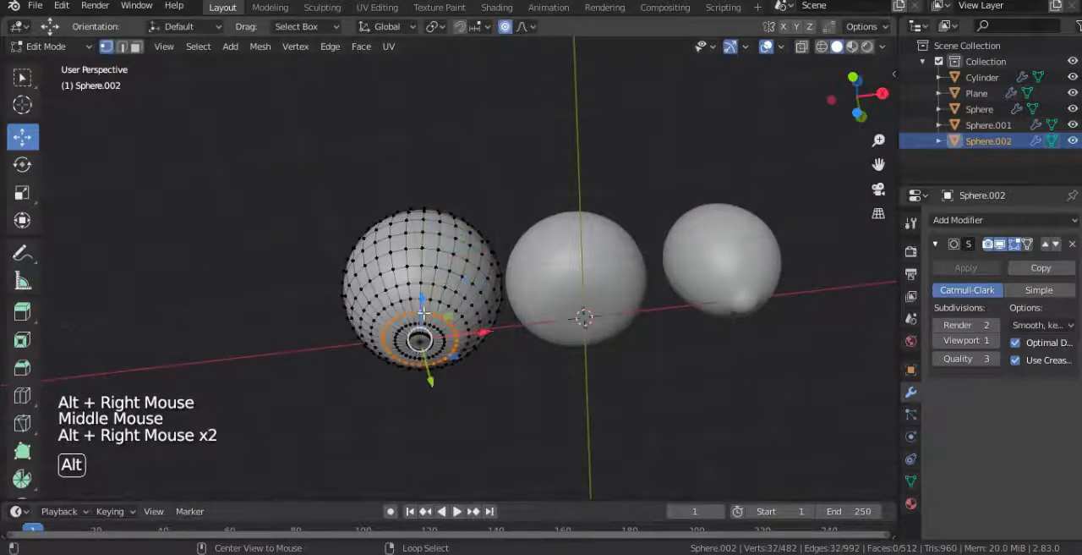
{"action": "key", "text": "KP_1"}
{"action": "key", "text": "s"}
{"action": "scroll", "coordinate": [512, 387], "scroll_direction": "down", "scroll_amount": 8}
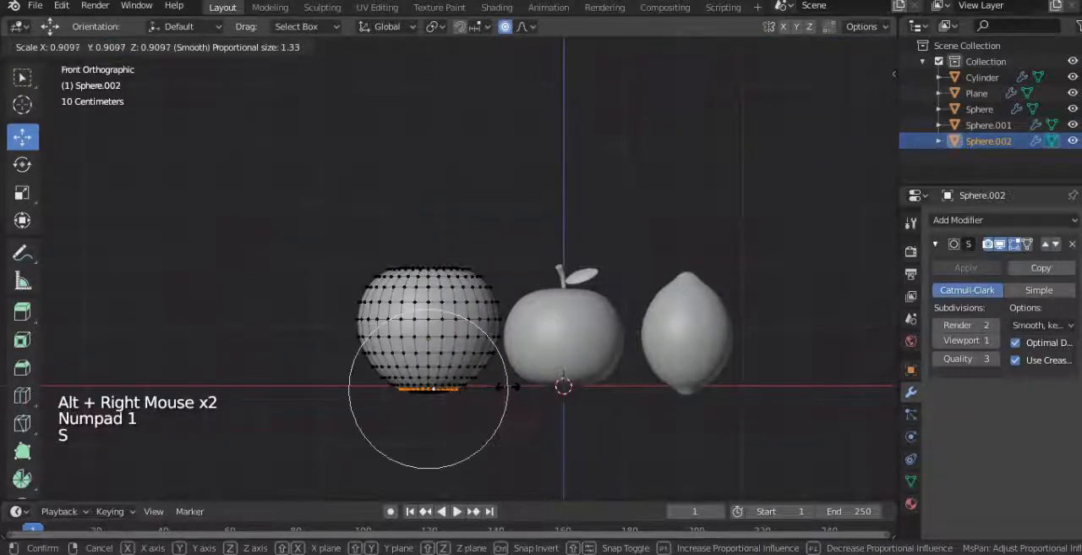
{"action": "left_click", "coordinate": [512, 386]}
{"action": "key", "text": "Tab"}
Duplicate the apple's stem and place the copy above the larger apple body
{"action": "scroll", "coordinate": [512, 372], "scroll_direction": "down", "scroll_amount": 2}
{"action": "middle_click_drag", "start_coordinate": [510, 353], "coordinate": [510, 432]}
{"action": "right_click", "coordinate": [529, 282]}
{"action": "key", "text": "KP_1"}
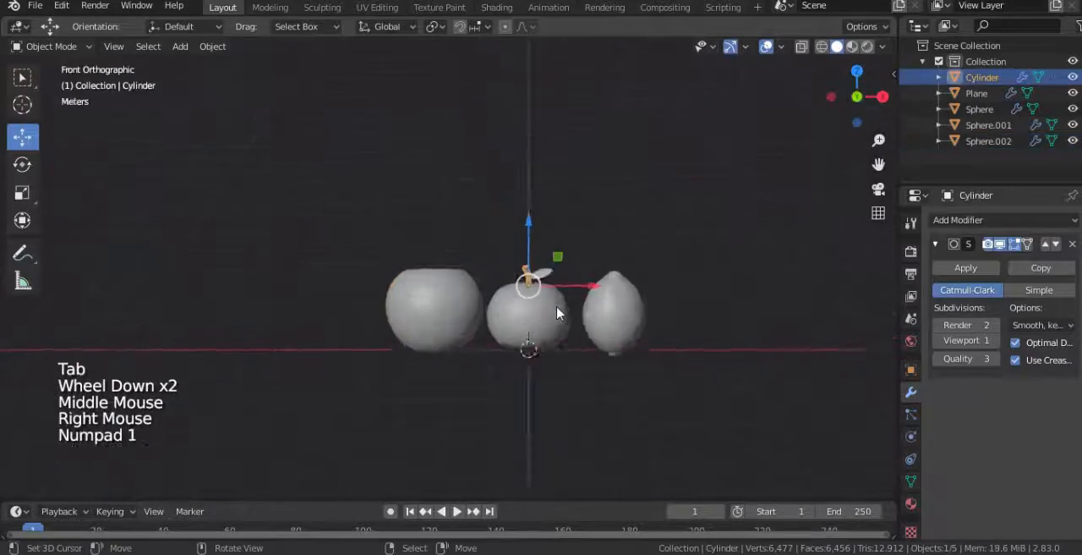
{"action": "scroll", "coordinate": [557, 312], "scroll_direction": "up", "scroll_amount": 2}
{"action": "key", "text": "shift+d"}
{"action": "left_click", "coordinate": [446, 274]}
Enlarge the copied stem to suit the larger apple and rotate it about the global Z axis
{"action": "middle_click_drag", "start_coordinate": [457, 291], "coordinate": [474, 305]}
{"action": "scroll", "coordinate": [495, 317], "scroll_direction": "up", "scroll_amount": 2}
{"action": "key", "text": "s"}
{"action": "left_click", "coordinate": [490, 310]}
{"action": "key", "text": "KP_1"}
{"action": "scroll", "coordinate": [415, 280], "scroll_direction": "up", "scroll_amount": 2}
{"action": "key", "text": "r"}
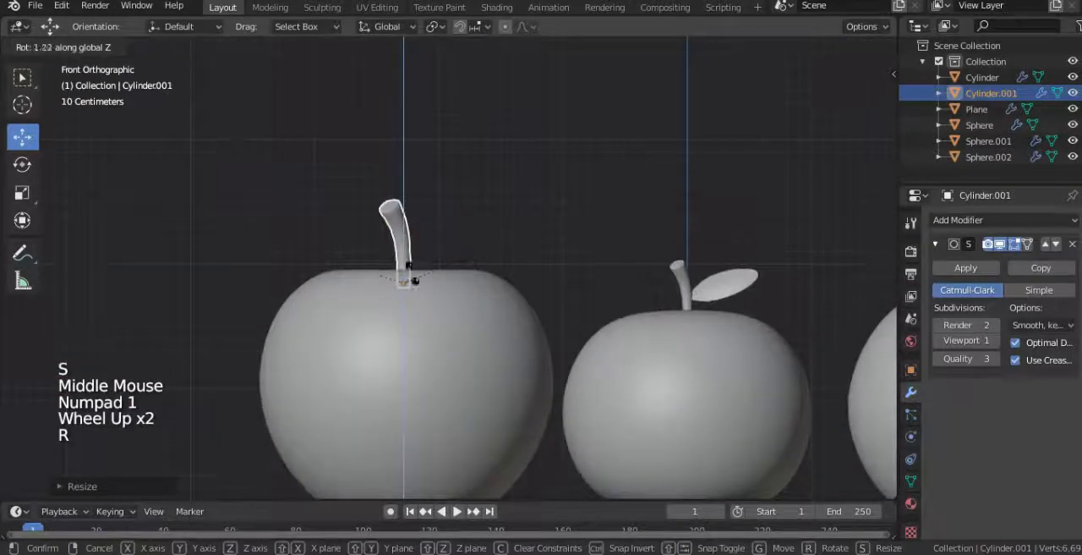
{"action": "left_click", "coordinate": [427, 264]}
Lower the copied stem into the larger apple's top and adjust its scale
{"action": "key", "text": "g"}
{"action": "left_click", "coordinate": [433, 278]}
{"action": "key", "text": "s"}
{"action": "left_click", "coordinate": [479, 267]}
Select the copied stem's upper end vertices with X-ray on, then move and rotate them about 28° with proportional editing to reshape the bend
{"action": "key", "text": "Tab"}
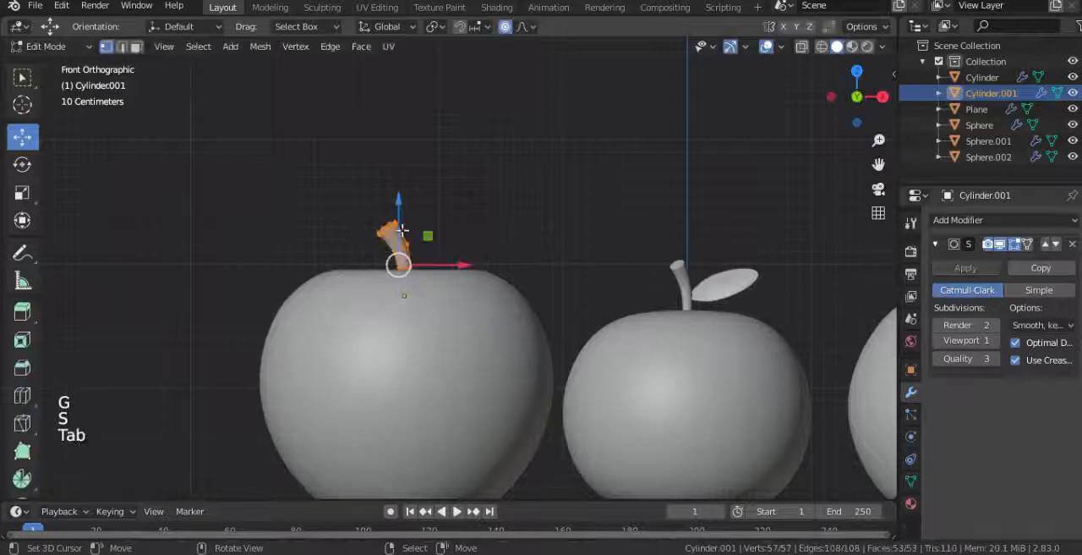
{"action": "right_click", "coordinate": [389, 226]}
{"action": "key", "text": "alt+z"}
{"action": "key", "text": "c"}
{"action": "left_click", "coordinate": [386, 223]}
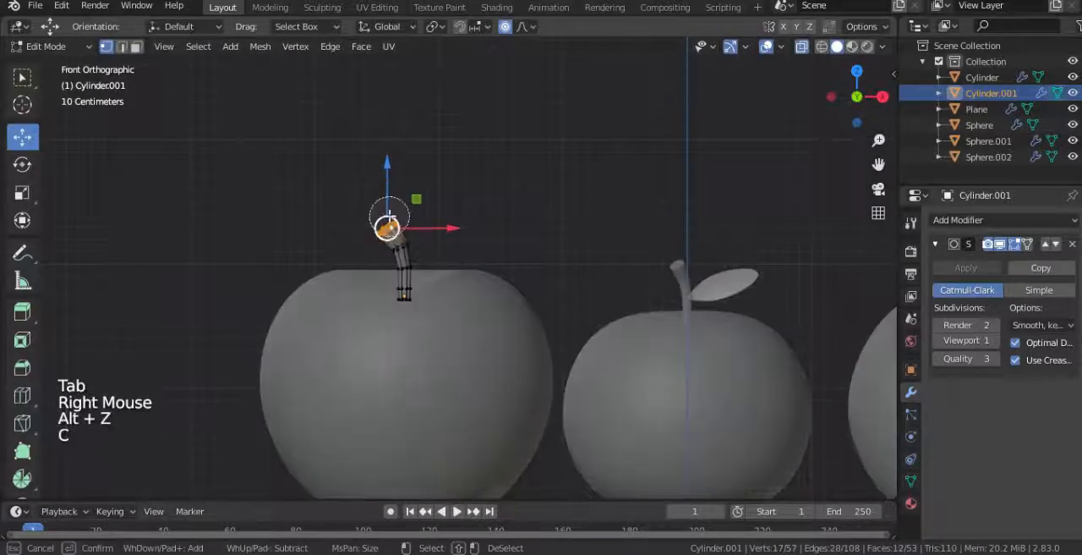
{"action": "key", "text": "g"}
{"action": "left_click", "coordinate": [384, 210]}
{"action": "key", "text": "r"}
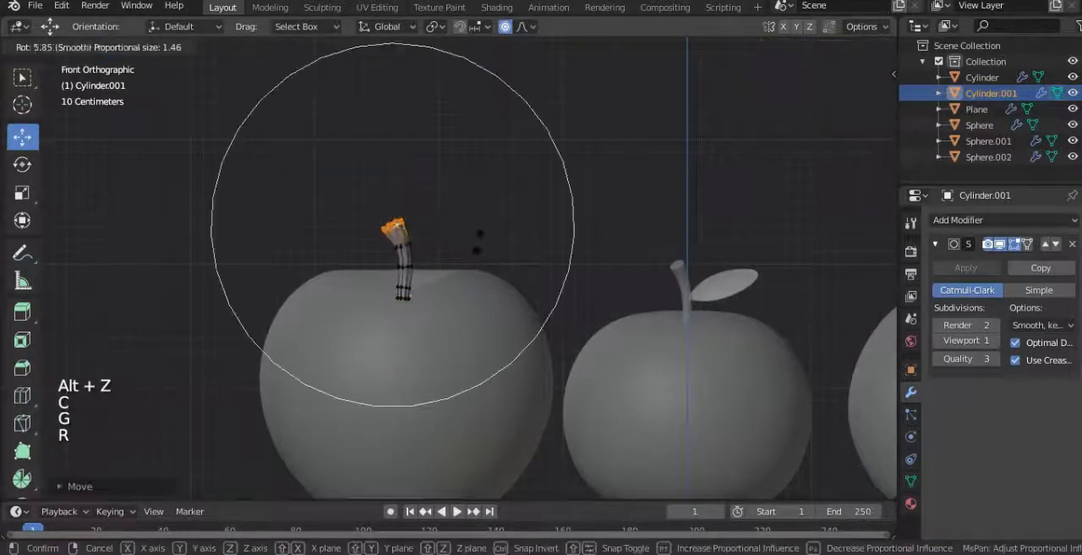
{"action": "scroll", "coordinate": [474, 254], "scroll_direction": "down", "scroll_amount": 9}
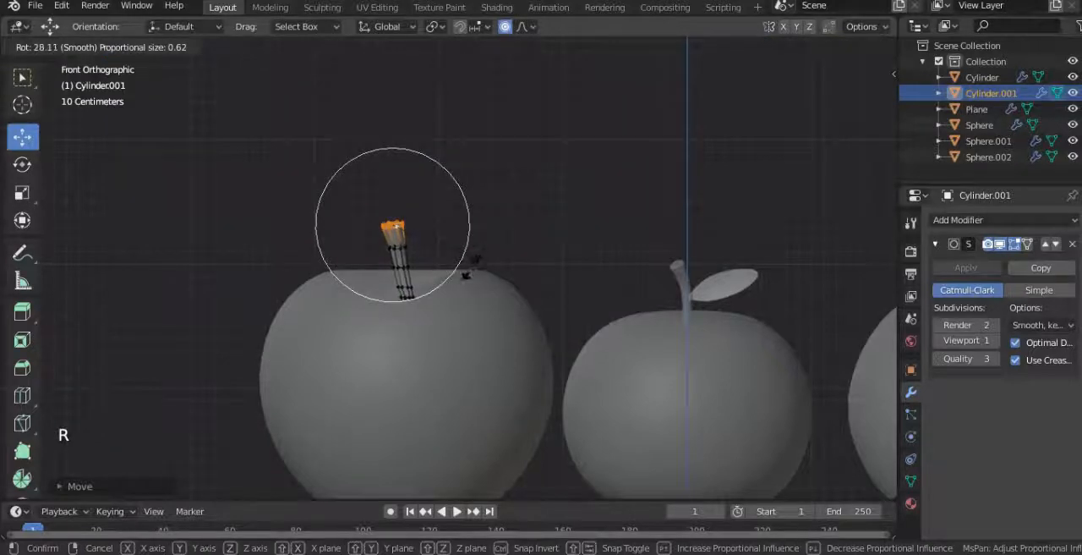
{"action": "key", "text": "g"}
{"action": "key", "text": "Tab"}
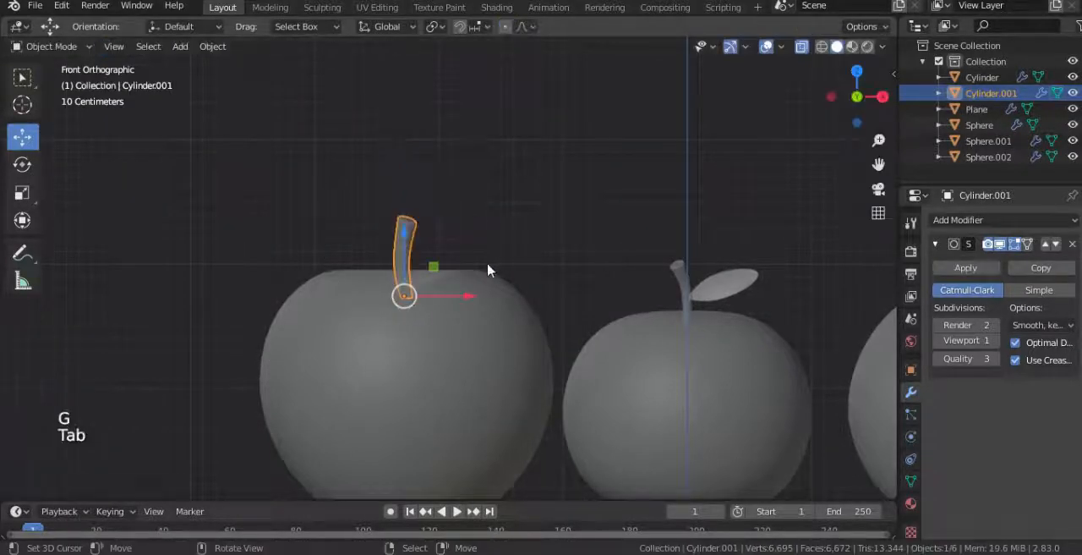
Turn off X-ray display and examine the three fruits from several angles
{"action": "right_click", "coordinate": [510, 226]}
{"action": "scroll", "coordinate": [503, 235], "scroll_direction": "down", "scroll_amount": 2}
{"action": "key", "text": "alt+z"}
{"action": "scroll", "coordinate": [505, 302], "scroll_direction": "down", "scroll_amount": 3}
{"action": "middle_click_drag", "start_coordinate": [505, 302], "coordinate": [553, 335]}
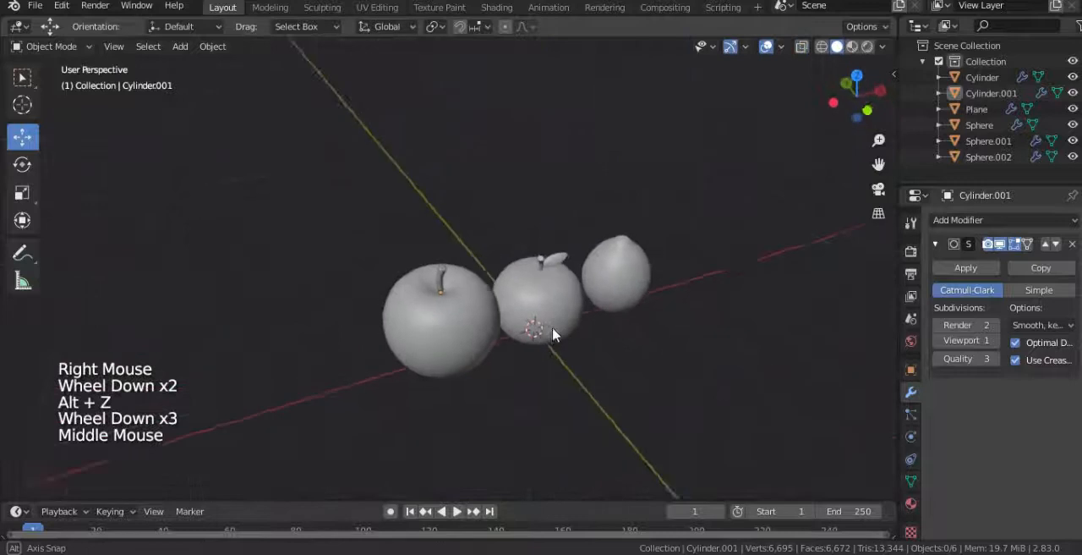
{"action": "scroll", "coordinate": [445, 328], "scroll_direction": "up", "scroll_amount": 3}
{"action": "scroll", "coordinate": [491, 346], "scroll_direction": "up", "scroll_amount": 2}
{"action": "middle_click_drag", "start_coordinate": [446, 334], "coordinate": [442, 284]}
{"action": "right_click", "coordinate": [499, 343]}
{"action": "scroll", "coordinate": [502, 343], "scroll_direction": "down", "scroll_amount": 5}
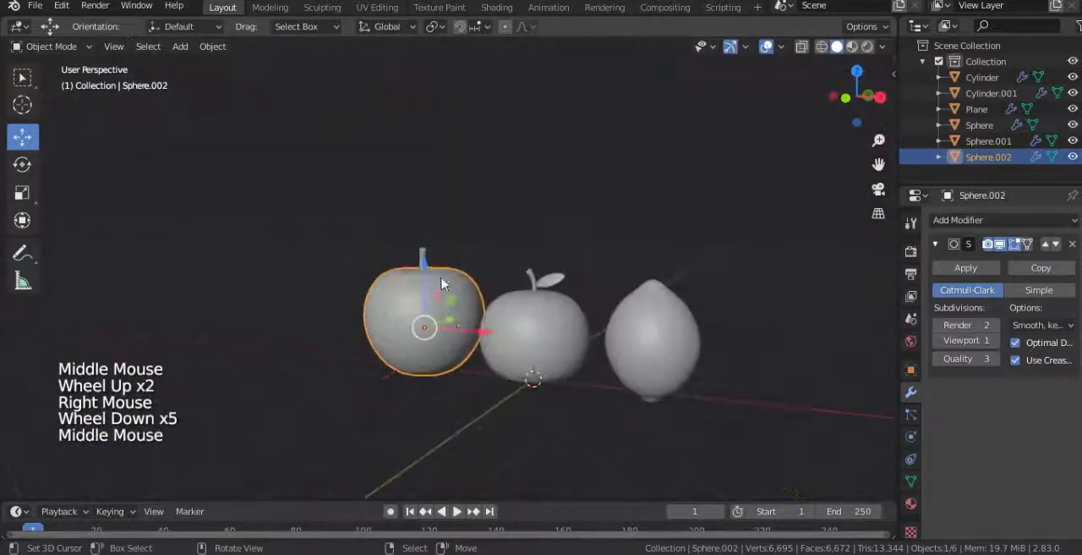
Select the smaller apple's body and open the Shading workspace
{"action": "right_click", "coordinate": [514, 341]}
{"action": "key", "text": "KP_1"}
{"action": "middle_click_drag", "start_coordinate": [524, 328], "coordinate": [434, 307], "text": "shift"}
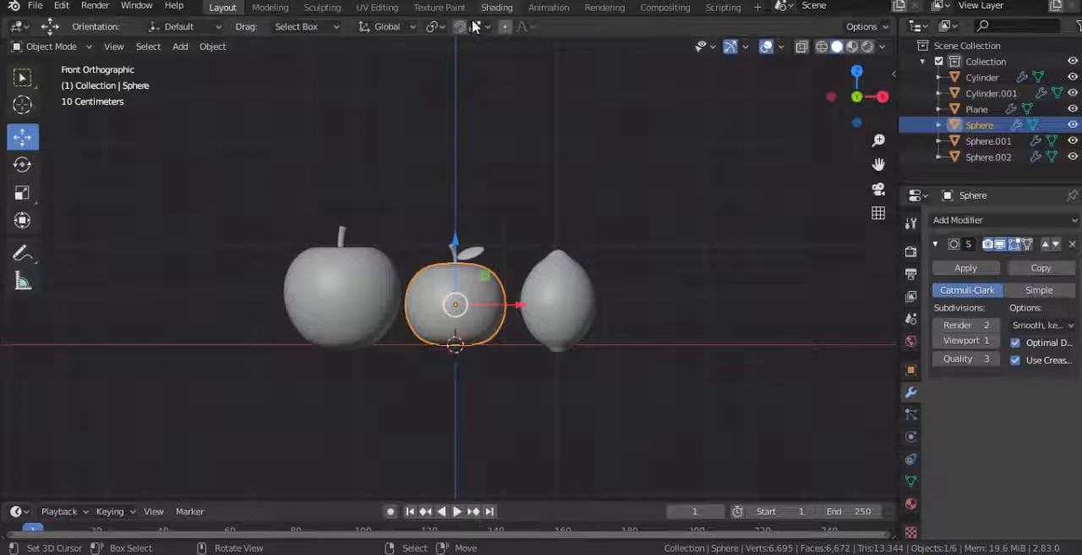
{"action": "left_click", "coordinate": [495, 8]}
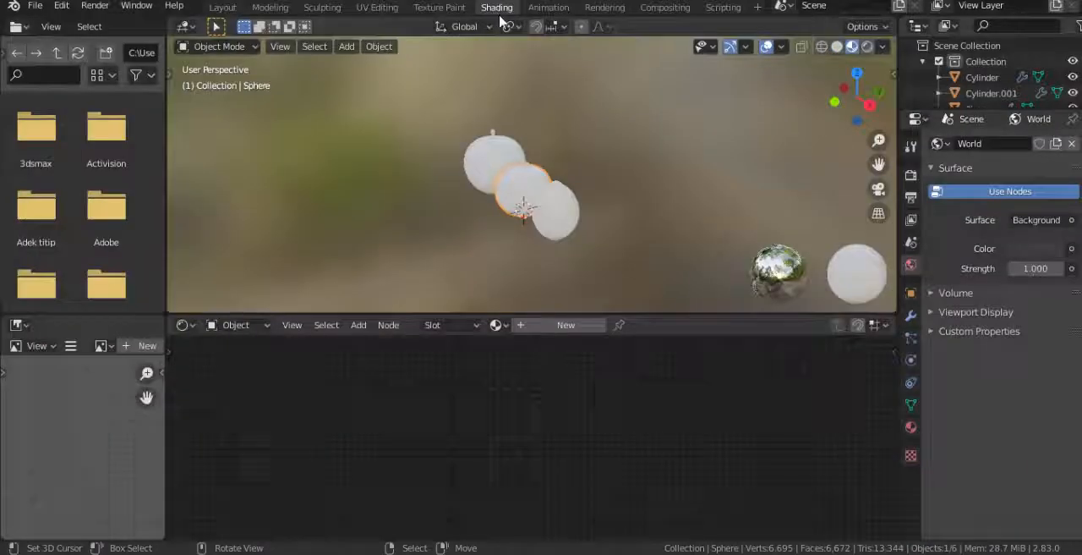
Frame the fruits from the front and switch the 3D viewport to Rendered shading
{"action": "middle_click_drag", "start_coordinate": [541, 177], "coordinate": [631, 152]}
{"action": "scroll", "coordinate": [580, 186], "scroll_direction": "up", "scroll_amount": 5}
{"action": "key", "text": "z"}
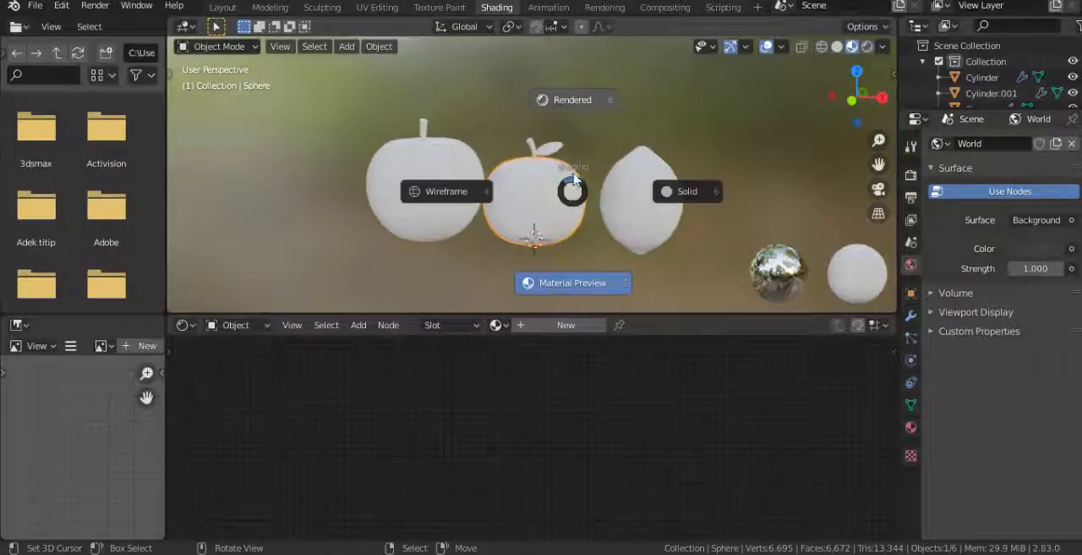
{"action": "left_click", "coordinate": [578, 118]}
{"action": "middle_click_drag", "start_coordinate": [584, 184], "coordinate": [632, 177]}
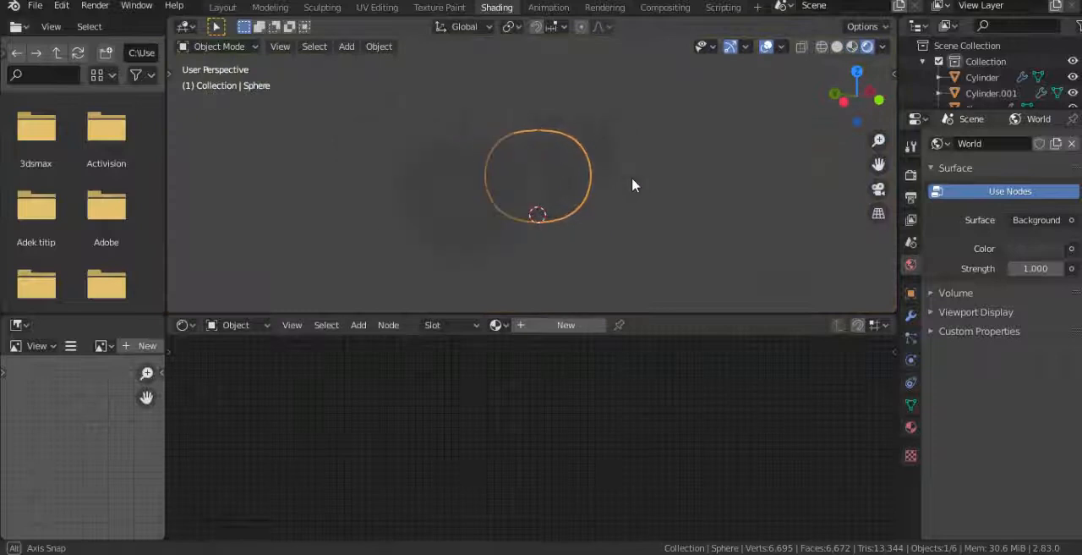
Add a Sun light to the scene
{"action": "key", "text": "shift+a"}
{"action": "mouse_move", "coordinate": [612, 384]}
{"action": "left_click", "coordinate": [713, 398]}
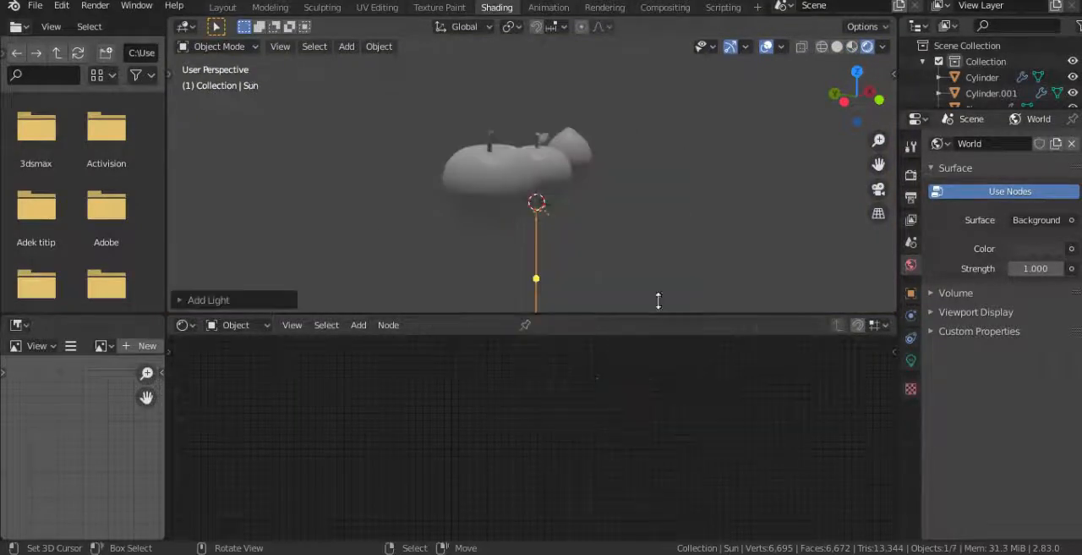
Move the Sun light away from the fruits and rotate it so it lights them from the side
{"action": "key", "text": "g"}
{"action": "left_click", "coordinate": [750, 126]}
{"action": "key", "text": "r"}
{"action": "left_click", "coordinate": [539, 174]}
{"action": "middle_click_drag", "start_coordinate": [539, 176], "coordinate": [599, 229]}
{"action": "scroll", "coordinate": [568, 232], "scroll_direction": "up", "scroll_amount": 2}
Assign the existing material named Material to the smaller apple's body and rename it j
{"action": "left_click", "coordinate": [513, 173]}
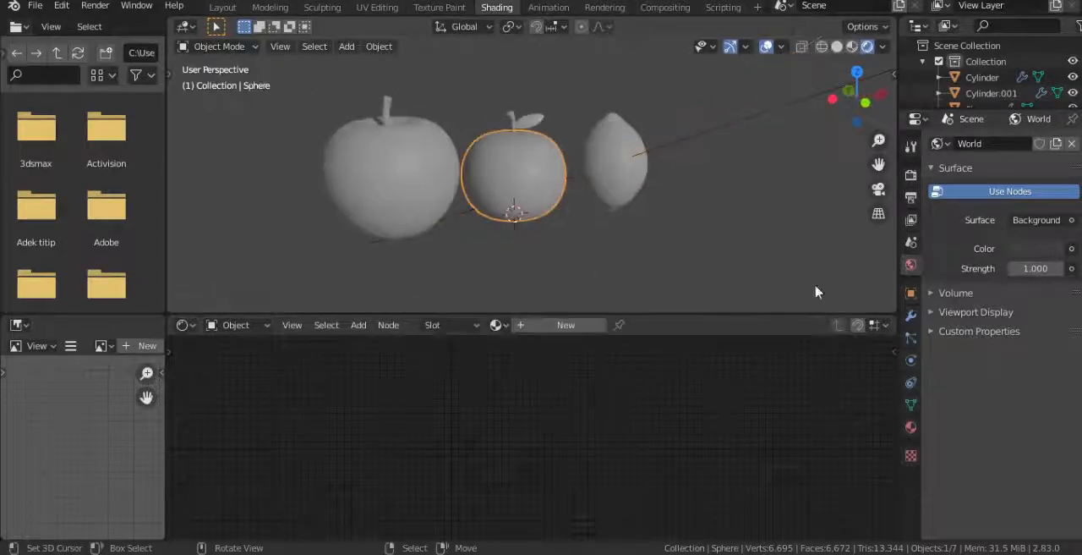
{"action": "left_click", "coordinate": [910, 426]}
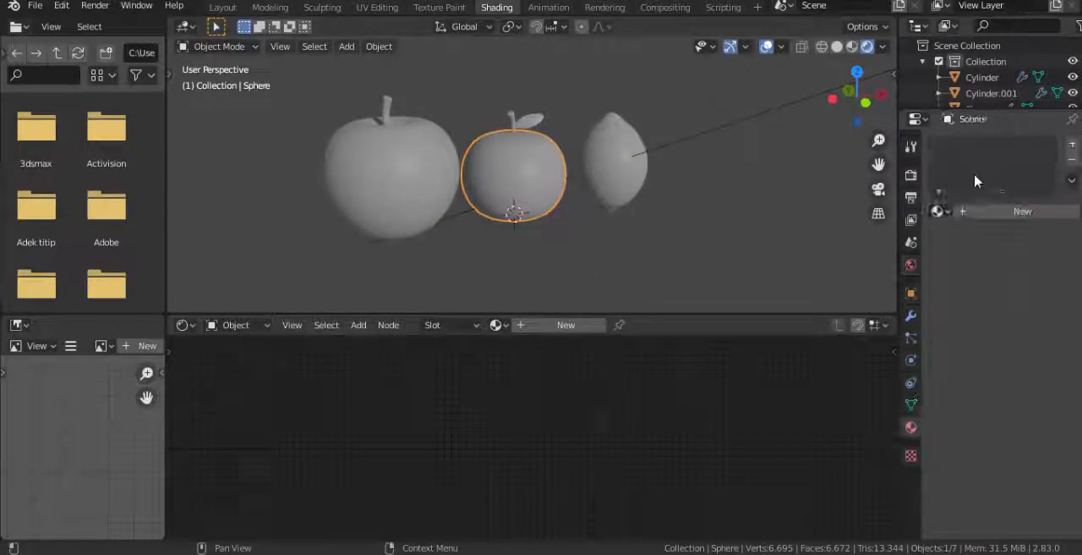
{"action": "left_click", "coordinate": [938, 211]}
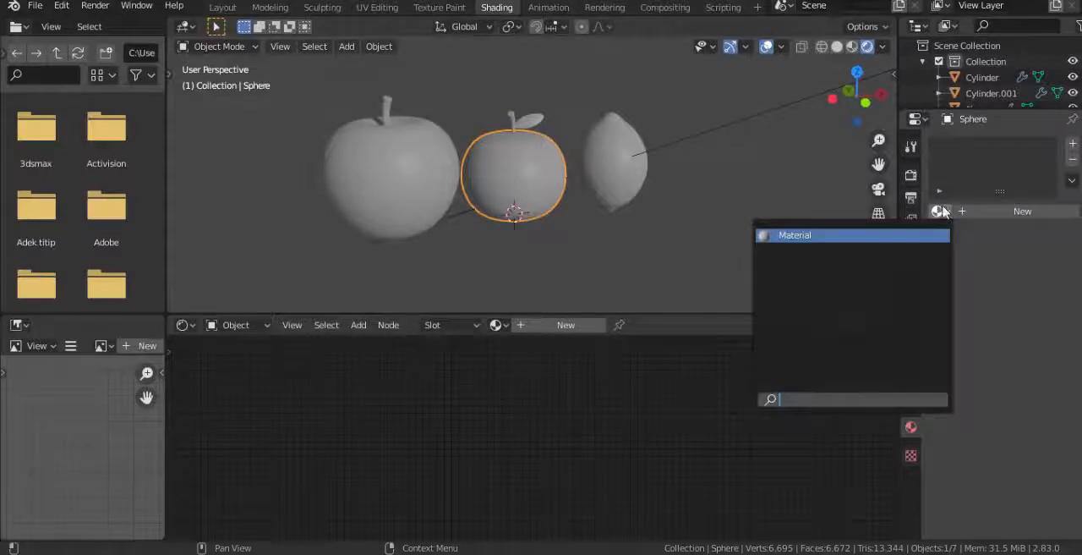
{"action": "key", "text": "Return"}
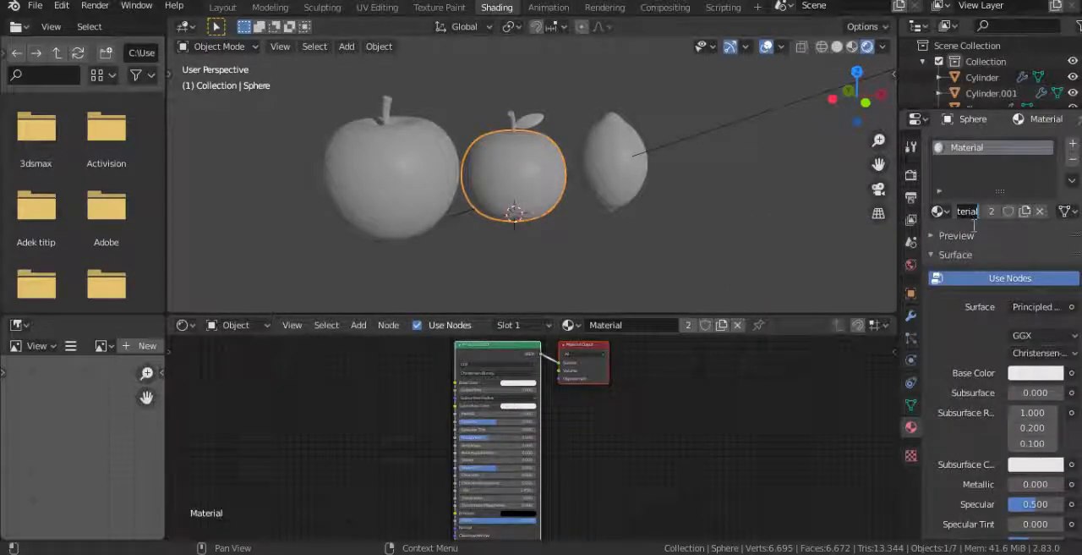
{"action": "type", "text": "j"}
{"action": "key", "text": "Return"}
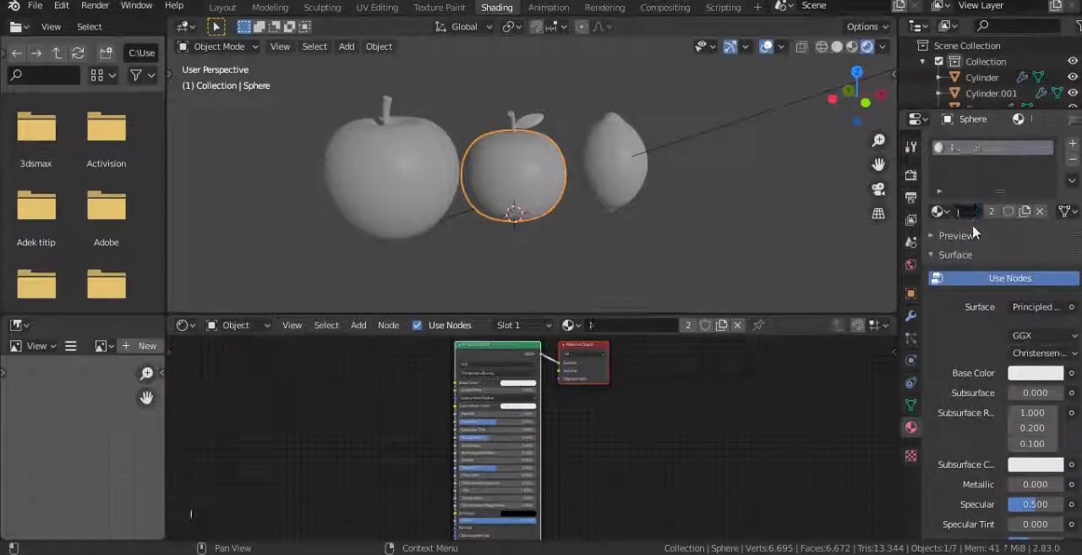
Spread the Principled BSDF and Material Output nodes apart to make room between them
{"action": "scroll", "coordinate": [574, 391], "scroll_direction": "up", "scroll_amount": 3}
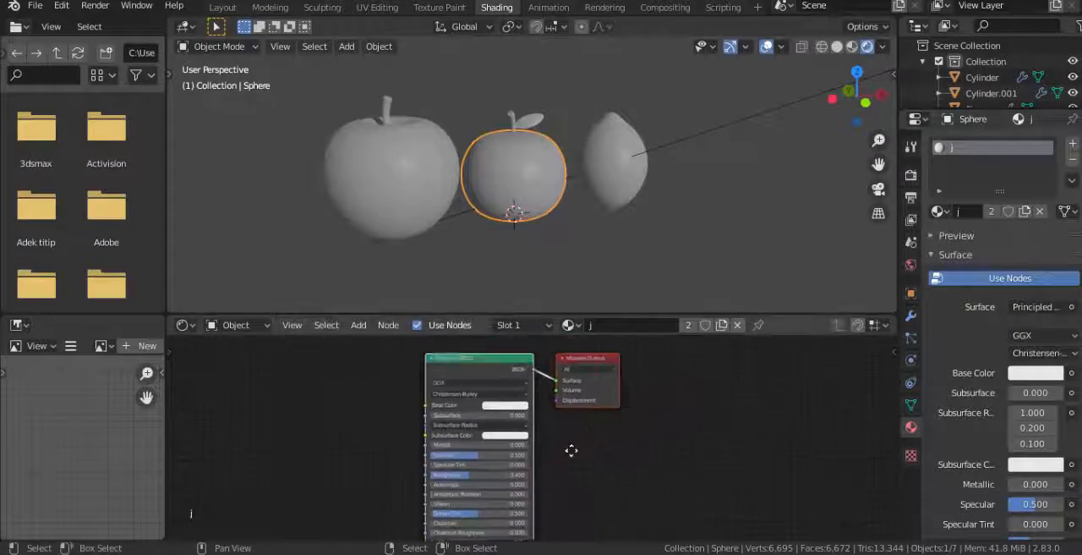
{"action": "left_click_drag", "start_coordinate": [583, 389], "coordinate": [616, 382]}
{"action": "left_click_drag", "start_coordinate": [482, 380], "coordinate": [366, 379]}
{"action": "left_click_drag", "start_coordinate": [625, 393], "coordinate": [727, 393]}
{"action": "scroll", "coordinate": [483, 423], "scroll_direction": "up", "scroll_amount": 5}
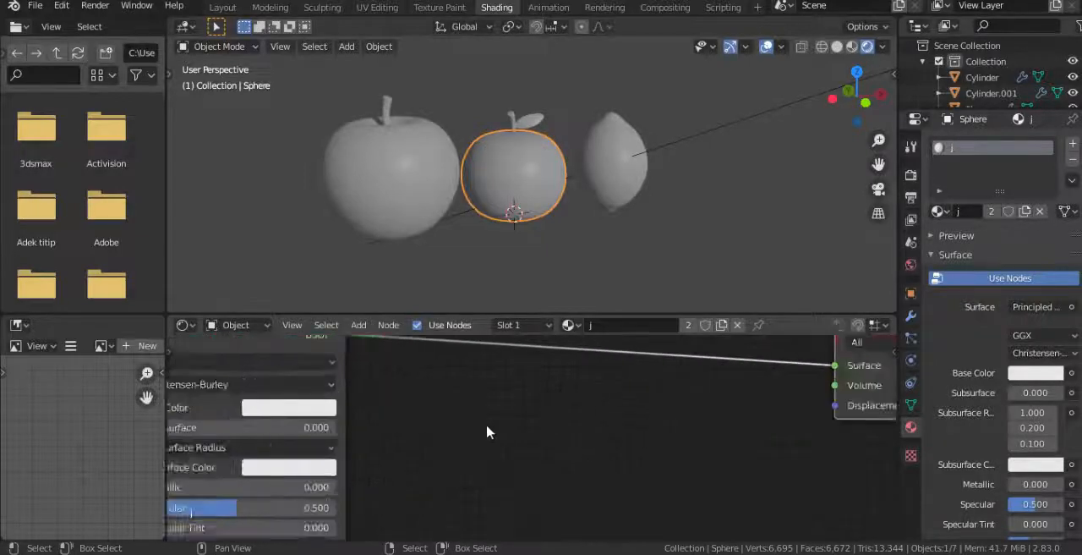
Insert a ColorRamp node on the link between the Principled BSDF and the Material Output
{"action": "key", "text": "shift+a"}
{"action": "mouse_move", "coordinate": [475, 418]}
{"action": "mouse_move", "coordinate": [442, 490]}
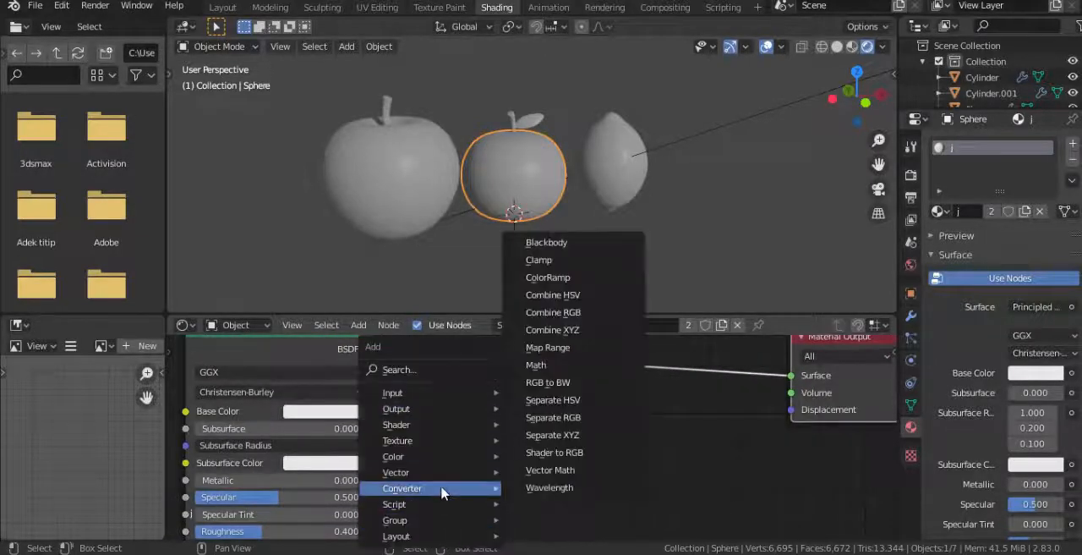
{"action": "left_click", "coordinate": [548, 278]}
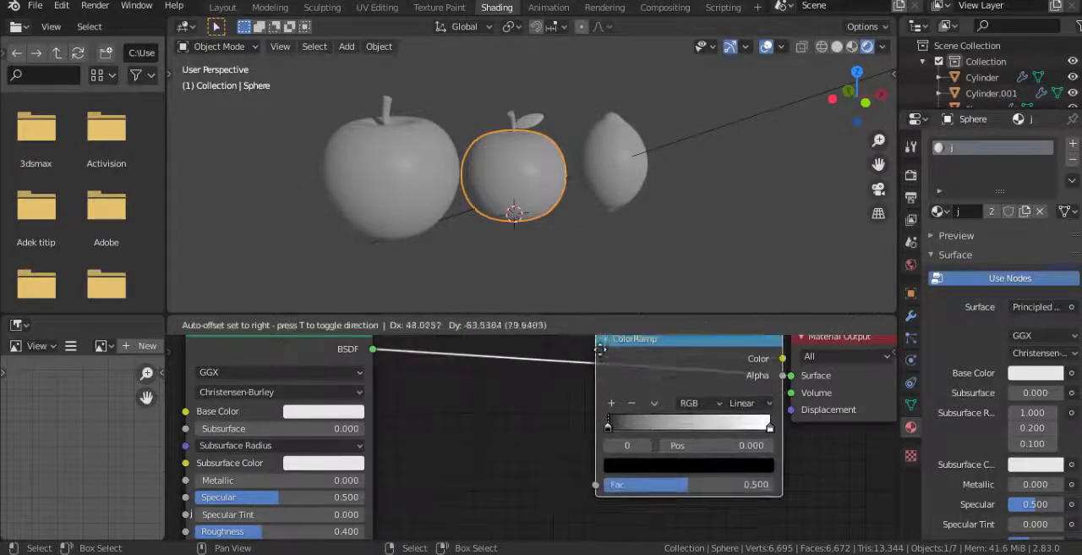
{"action": "left_click", "coordinate": [534, 389]}
Insert a Shader to RGB node on the link between the Principled BSDF and the ColorRamp
{"action": "scroll", "coordinate": [534, 388], "scroll_direction": "down", "scroll_amount": 2}
{"action": "key", "text": "shift+a"}
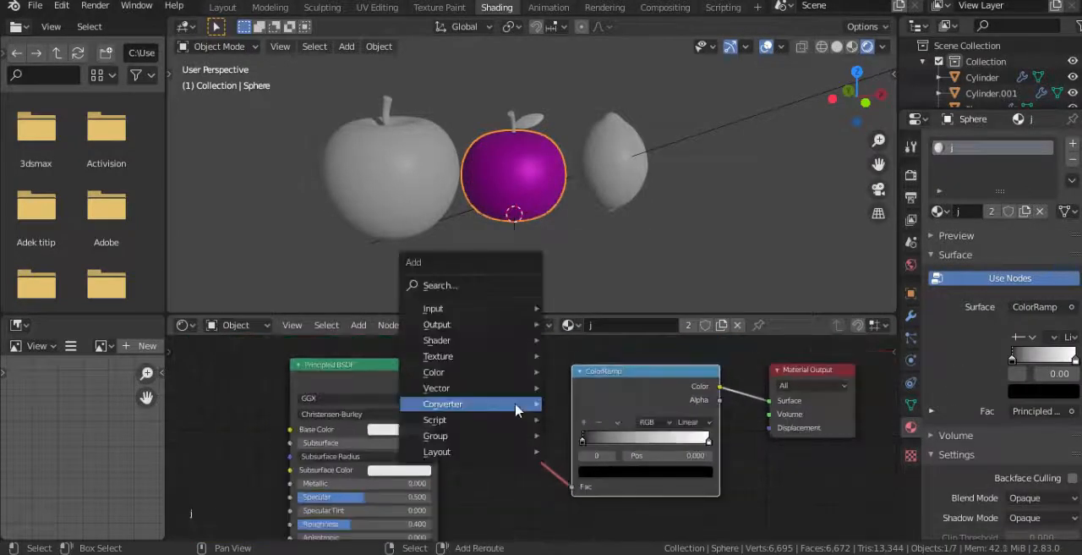
{"action": "mouse_move", "coordinate": [518, 405]}
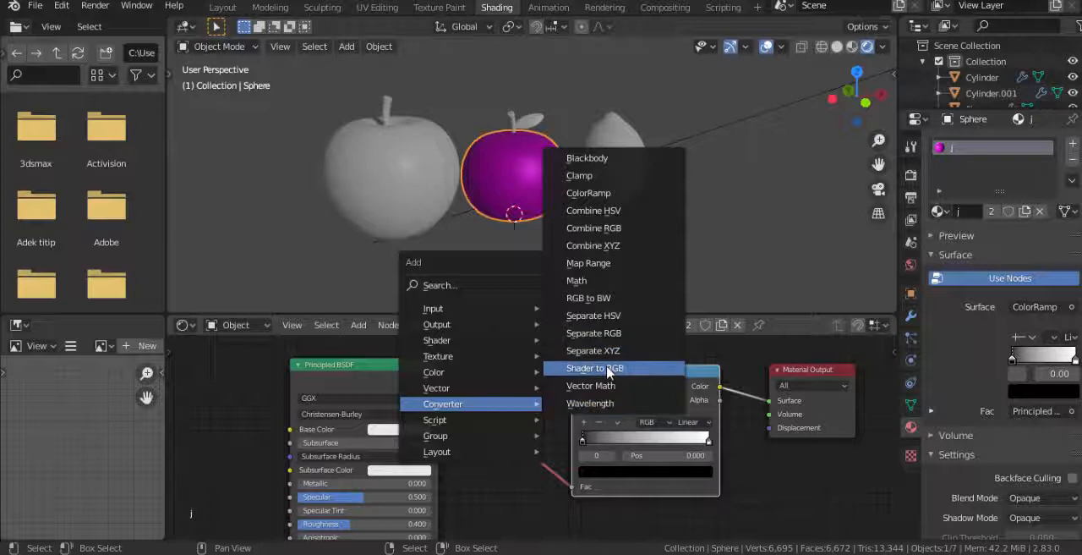
{"action": "left_click", "coordinate": [609, 369]}
{"action": "left_click", "coordinate": [513, 382]}
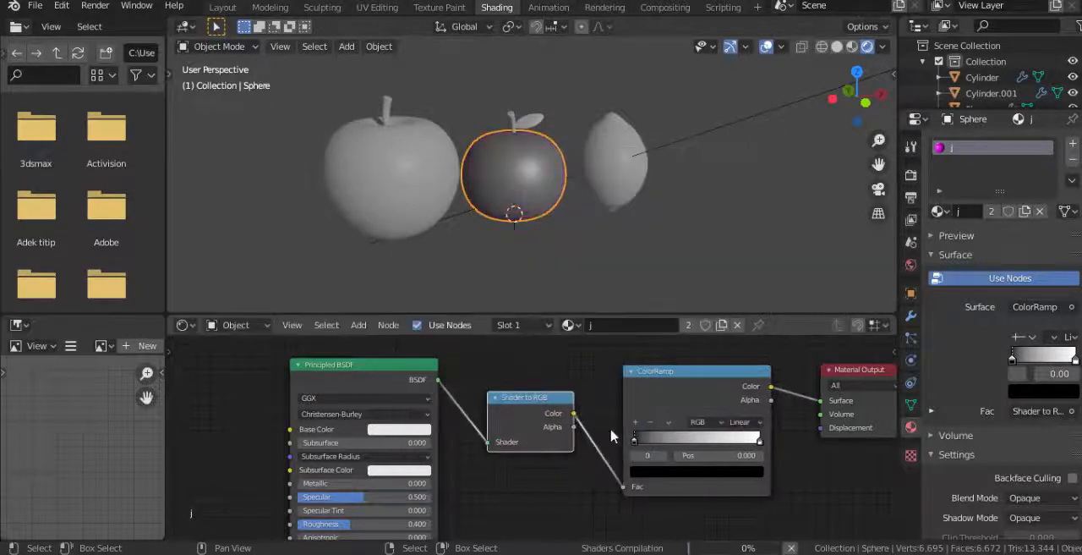
Set the ColorRamp interpolation to Constant and move the white stop to position 0.082
{"action": "scroll", "coordinate": [514, 382], "scroll_direction": "right", "scroll_amount": 2, "text": "ctrl"}
{"action": "left_click", "coordinate": [664, 416]}
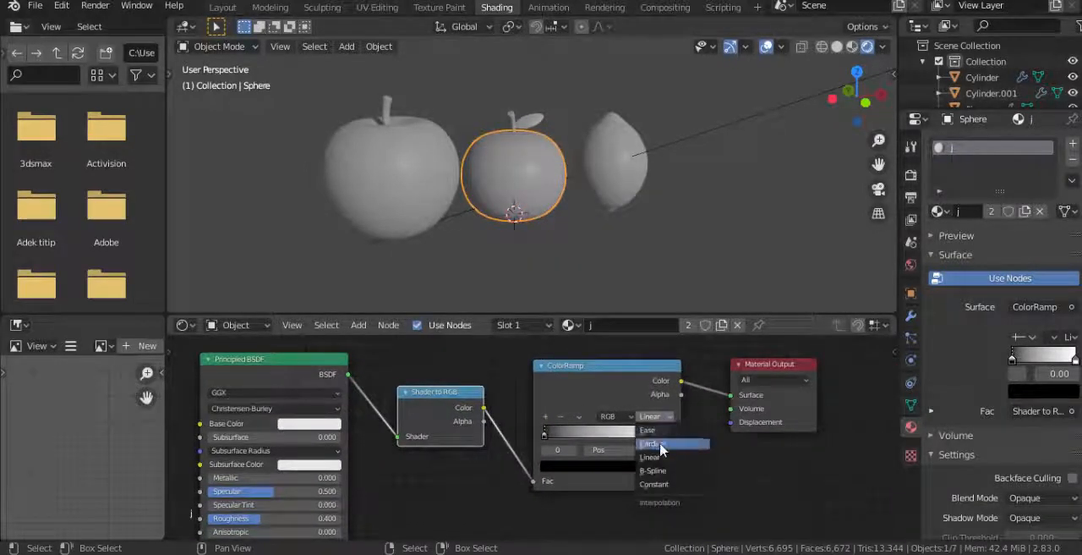
{"action": "left_click", "coordinate": [662, 484]}
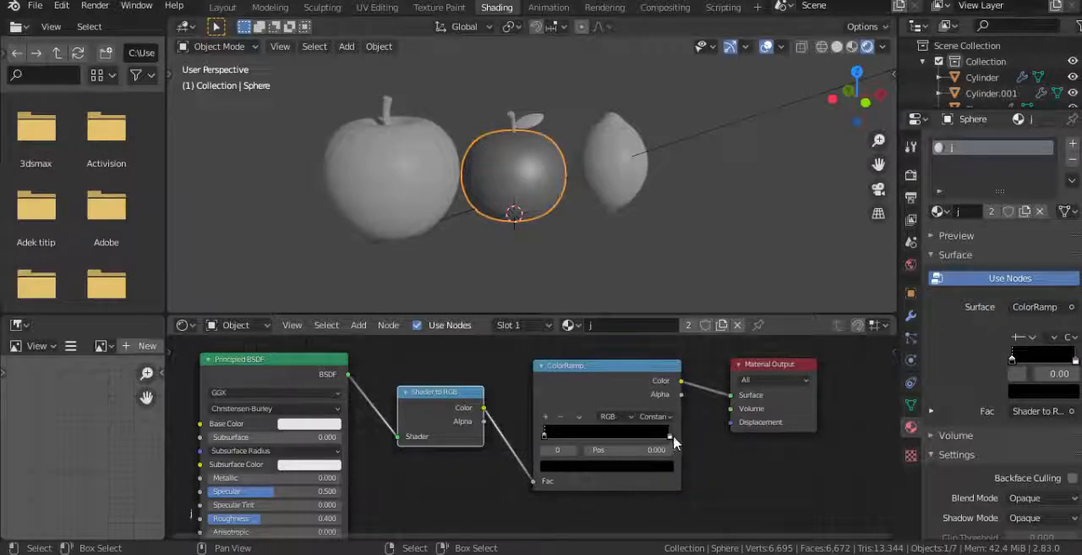
{"action": "left_click_drag", "start_coordinate": [674, 435], "coordinate": [551, 440]}
Colour the ramp's light stop bright orange and its black stop a darker orange with hue 0.038 and saturation 0.799
{"action": "left_click", "coordinate": [577, 471]}
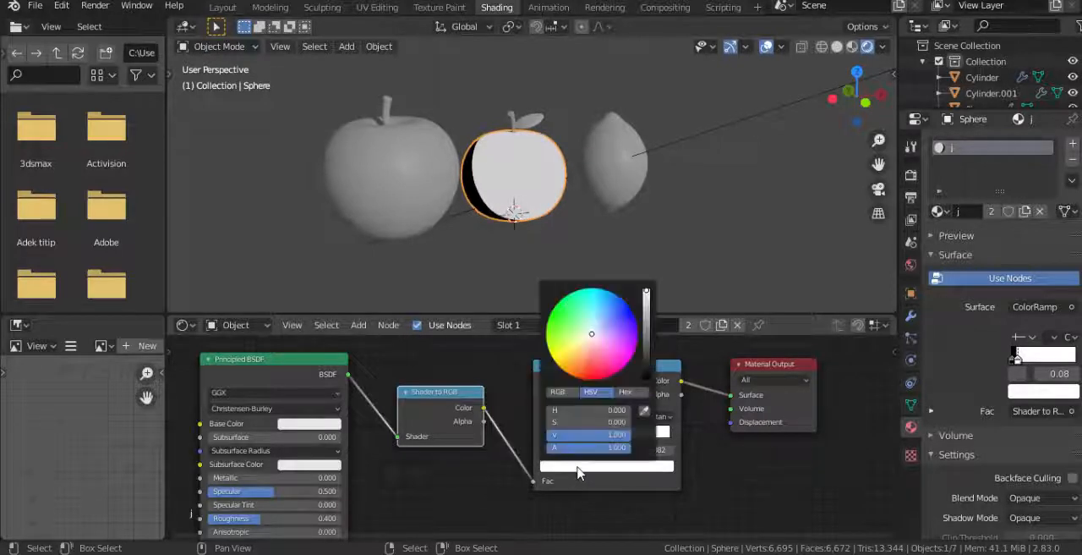
{"action": "left_click", "coordinate": [582, 372]}
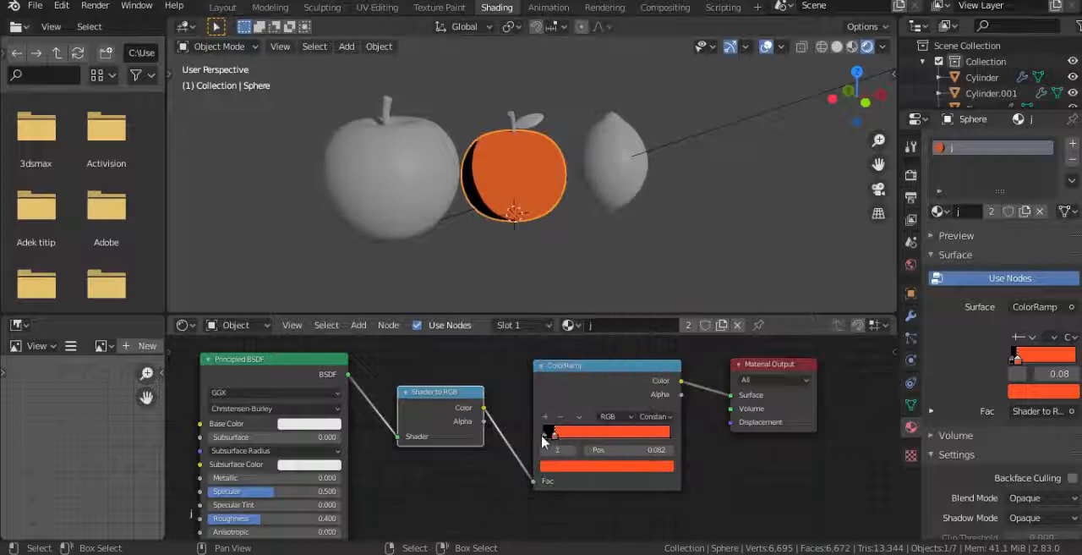
{"action": "left_click", "coordinate": [545, 436]}
{"action": "left_click", "coordinate": [559, 471]}
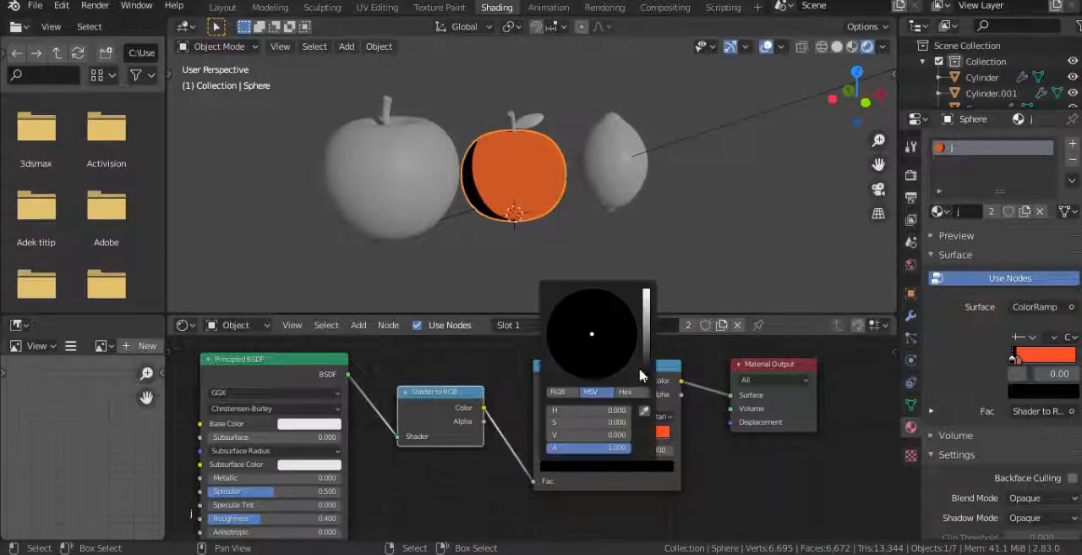
{"action": "left_click_drag", "start_coordinate": [647, 378], "coordinate": [647, 341]}
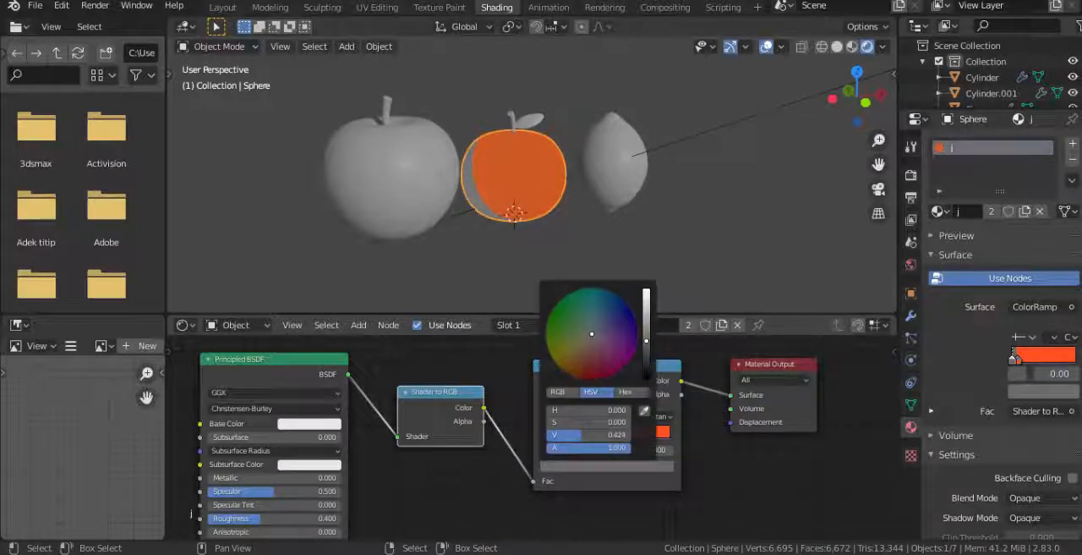
{"action": "left_click", "coordinate": [583, 369]}
{"action": "left_click_drag", "start_coordinate": [647, 341], "coordinate": [647, 323]}
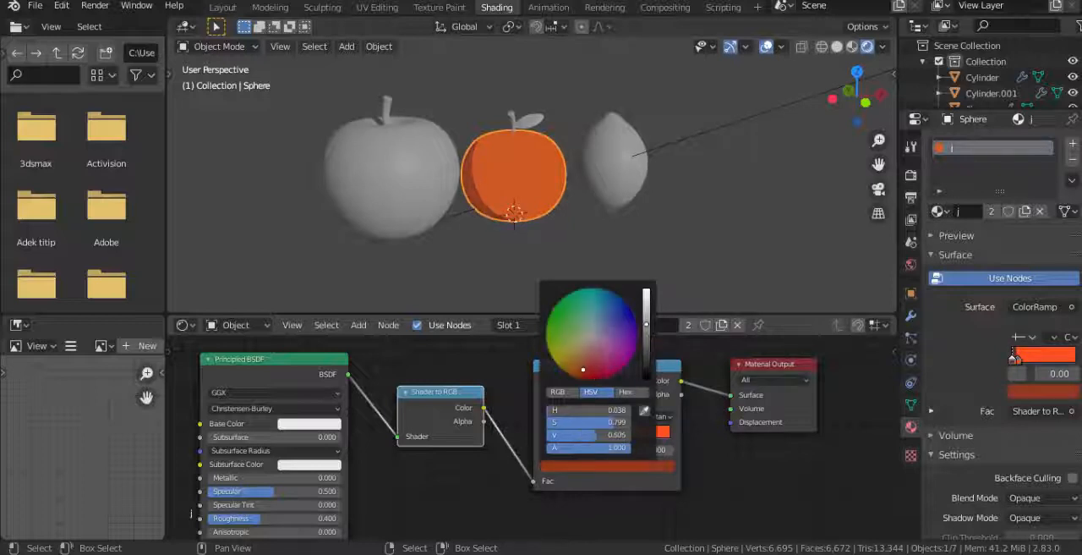
Assign material j to the lemon, make it a single-user copy and rename the copy lemon
{"action": "scroll", "coordinate": [553, 124], "scroll_direction": "up", "scroll_amount": 3}
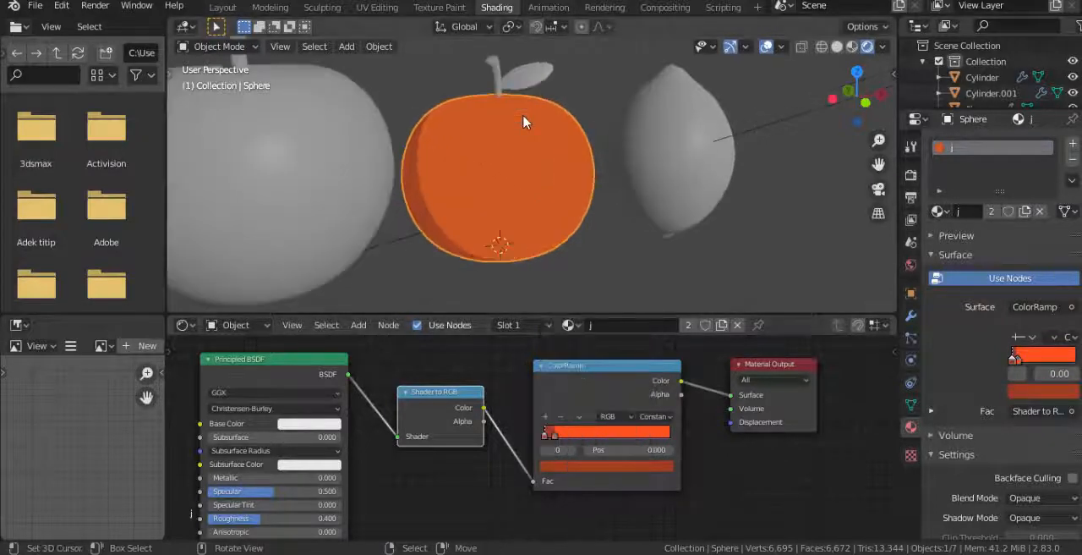
{"action": "scroll", "coordinate": [526, 123], "scroll_direction": "down", "scroll_amount": 2}
{"action": "left_click", "coordinate": [623, 162]}
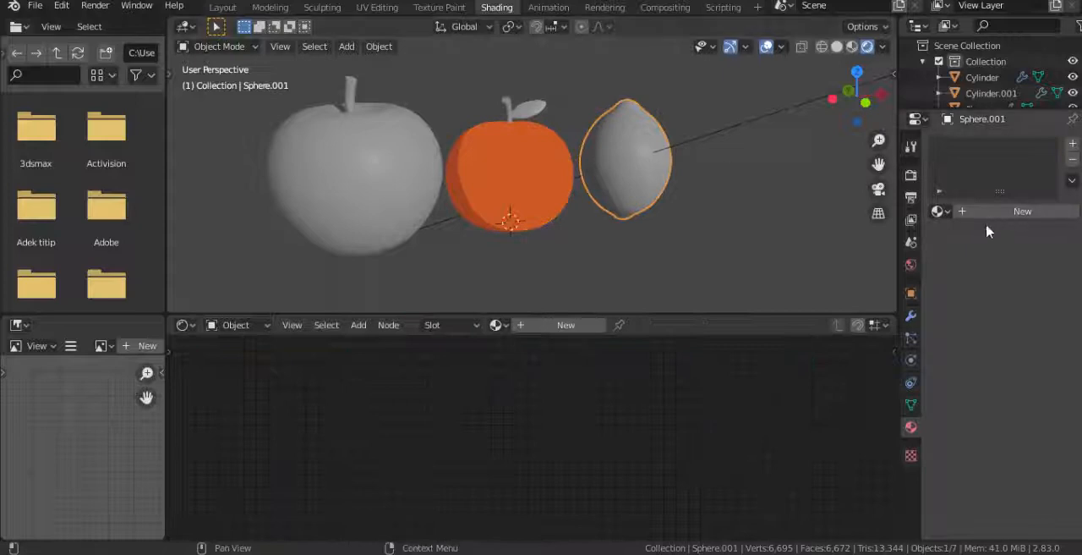
{"action": "left_click", "coordinate": [938, 212]}
{"action": "left_click", "coordinate": [852, 236]}
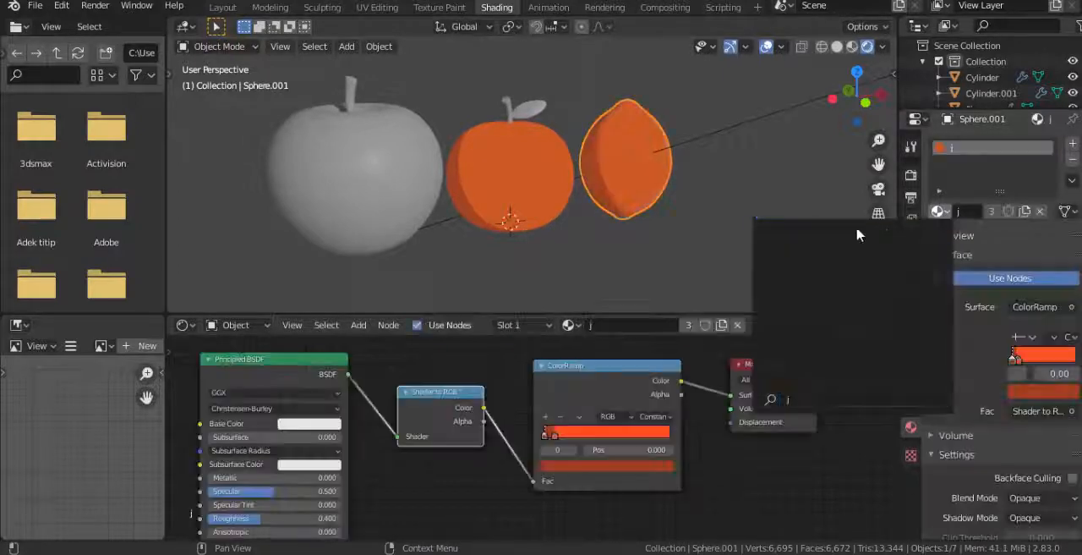
{"action": "left_click", "coordinate": [1014, 210]}
{"action": "double_click", "coordinate": [979, 211]}
{"action": "type", "text": "lemon"}
{"action": "key", "text": "Return"}
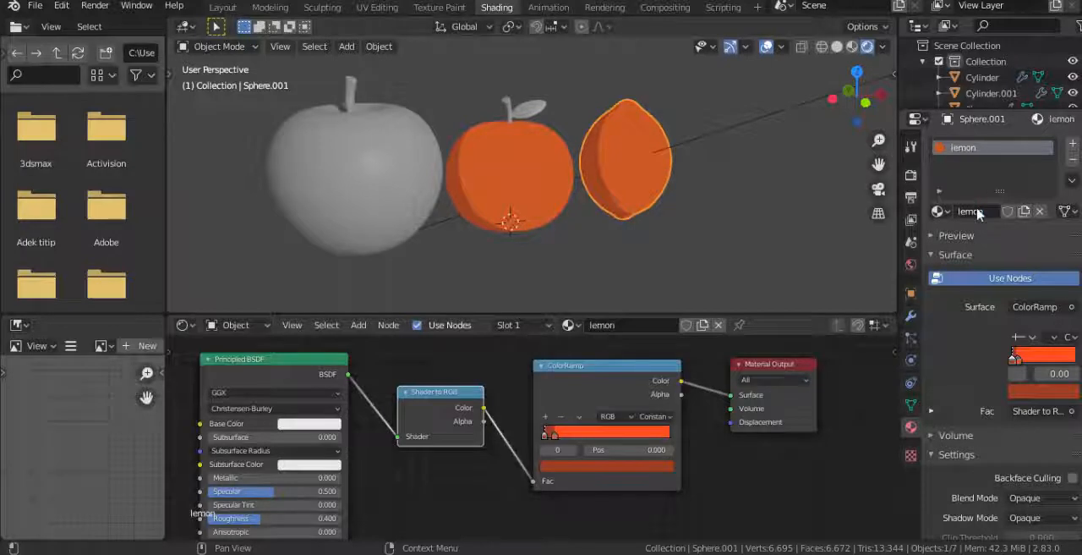
Recolour the lemon ramp's light stop bright yellow and its shadow stop dark yellow
{"action": "left_click", "coordinate": [554, 438]}
{"action": "left_click", "coordinate": [564, 467]}
{"action": "left_click_drag", "start_coordinate": [581, 374], "coordinate": [558, 359]}
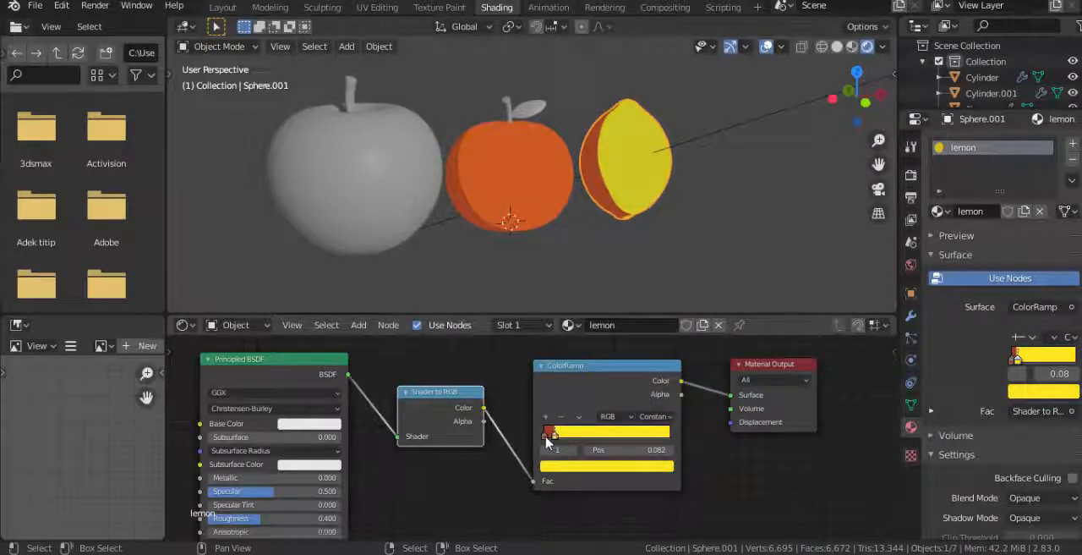
{"action": "left_click", "coordinate": [547, 434]}
{"action": "left_click", "coordinate": [568, 466]}
{"action": "left_click_drag", "start_coordinate": [563, 359], "coordinate": [562, 360]}
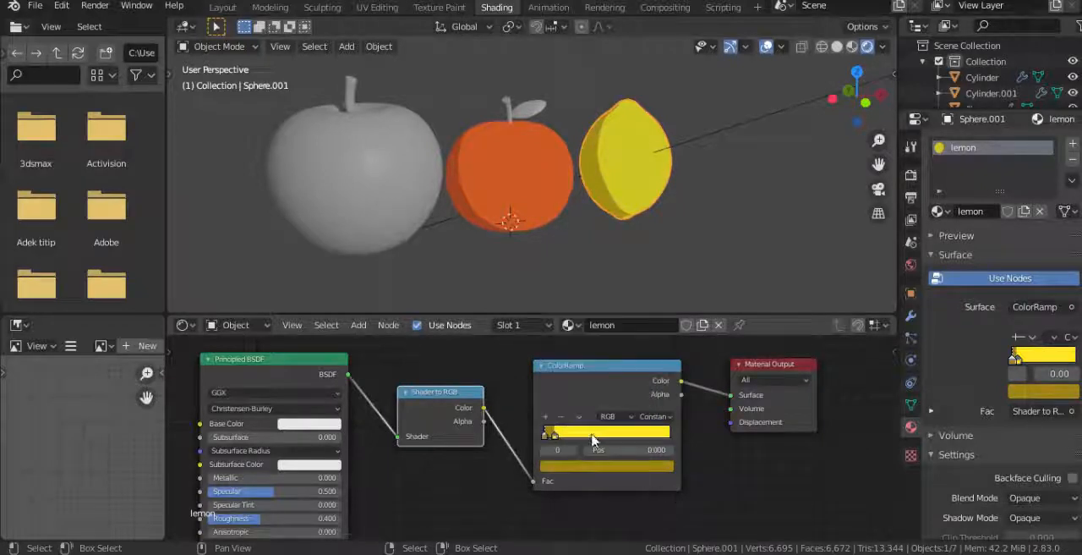
Add a highlight stop at 0.286 to the lemon's ramp and colour it pale peach: hue 0.081, saturation 0.355, value 1.000
{"action": "left_click", "coordinate": [567, 433]}
{"action": "left_click_drag", "start_coordinate": [551, 442], "coordinate": [580, 438]}
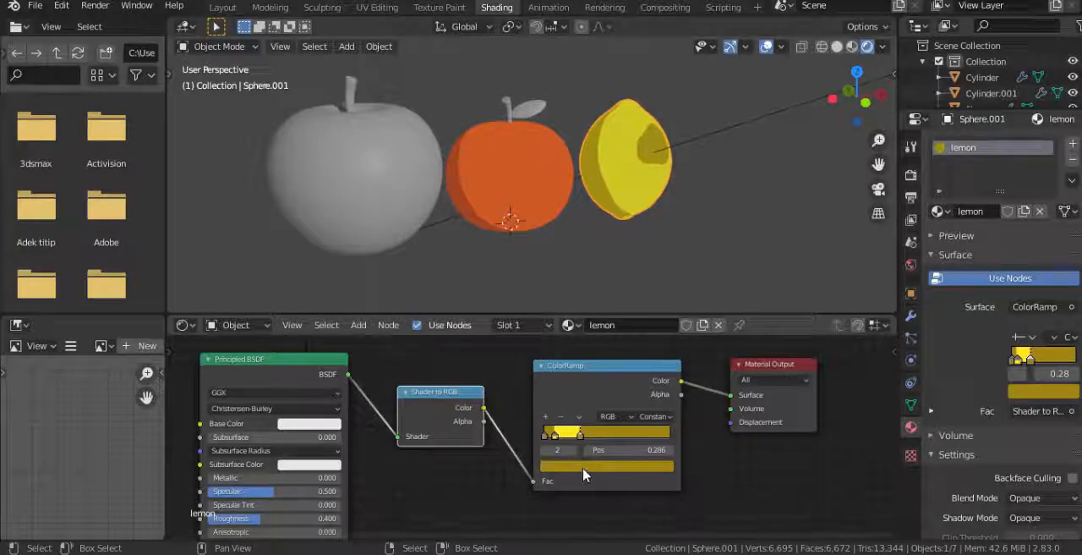
{"action": "left_click", "coordinate": [588, 468]}
{"action": "left_click_drag", "start_coordinate": [561, 360], "coordinate": [580, 348]}
{"action": "left_click_drag", "start_coordinate": [647, 322], "coordinate": [647, 288]}
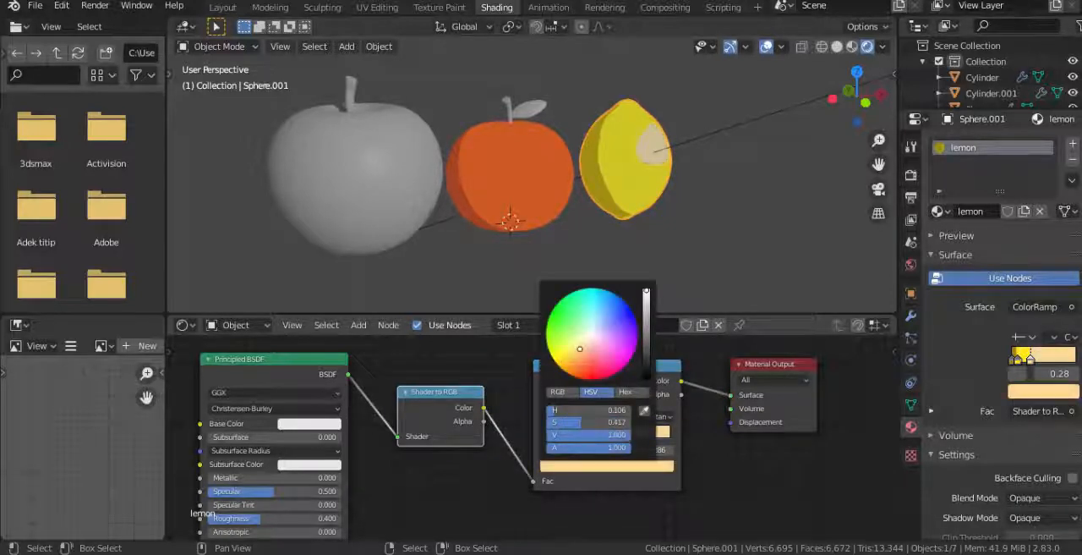
{"action": "mouse_move", "coordinate": [578, 352]}
{"action": "left_mouse_down"}
{"action": "mouse_move", "coordinate": [567, 360]}
{"action": "mouse_move", "coordinate": [583, 347]}
{"action": "left_mouse_up"}
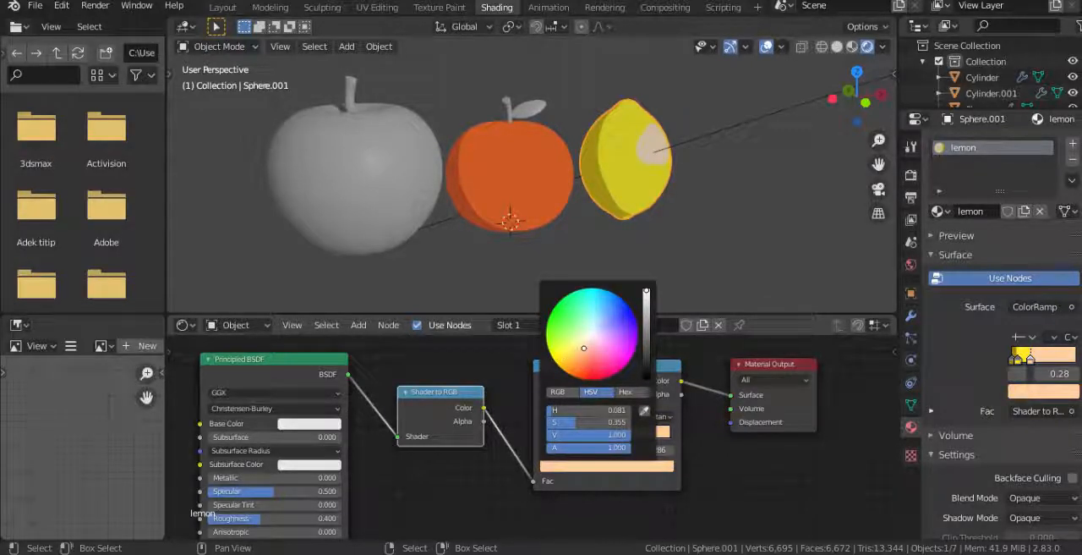
Shift the highlight stop on the lemon's ramp slightly higher to shrink the highlight spot
{"action": "left_click", "coordinate": [536, 189]}
{"action": "scroll", "coordinate": [537, 189], "scroll_direction": "down", "scroll_amount": 2}
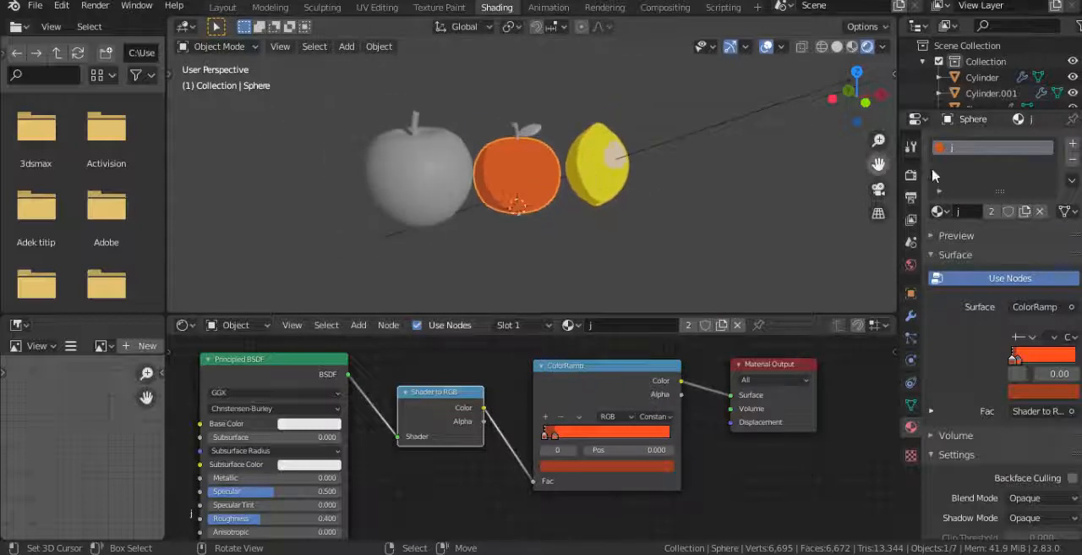
{"action": "left_click", "coordinate": [602, 174]}
{"action": "left_click_drag", "start_coordinate": [579, 435], "coordinate": [581, 442]}
Add a highlight stop at 0.314 to the smaller apple's colour ramp and colour it light salmon
{"action": "left_click", "coordinate": [511, 201]}
{"action": "scroll", "coordinate": [512, 208], "scroll_direction": "up", "scroll_amount": 2}
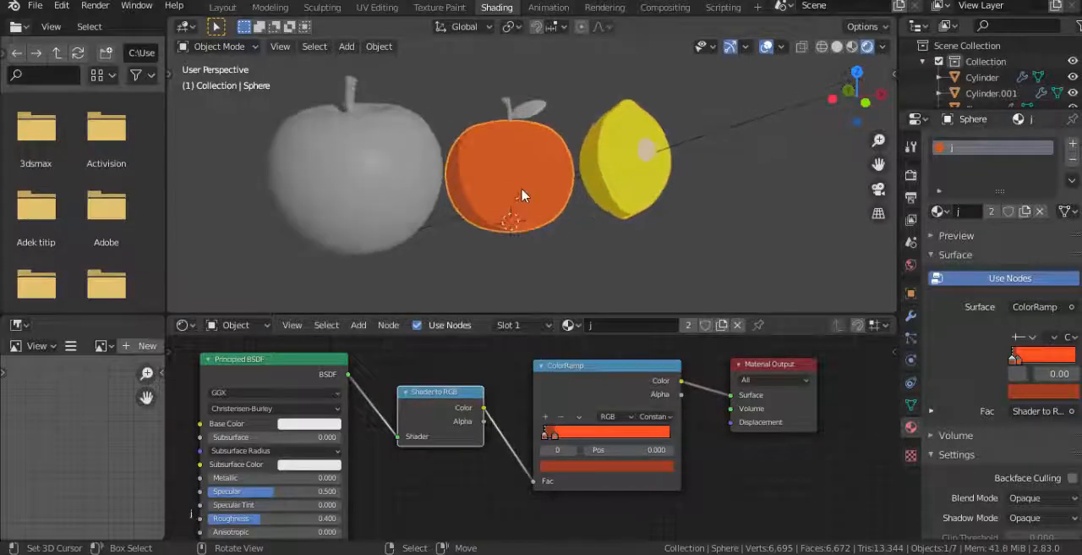
{"action": "left_click", "coordinate": [544, 417]}
{"action": "left_click_drag", "start_coordinate": [554, 438], "coordinate": [584, 436]}
{"action": "left_click", "coordinate": [592, 469]}
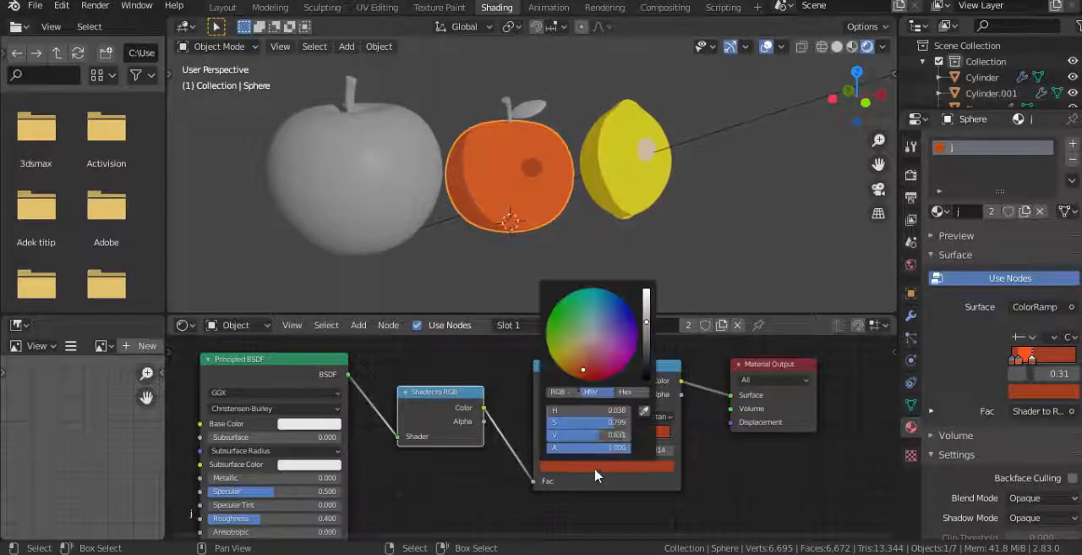
{"action": "left_click_drag", "start_coordinate": [584, 352], "coordinate": [587, 358]}
{"action": "left_click_drag", "start_coordinate": [646, 321], "coordinate": [647, 293]}
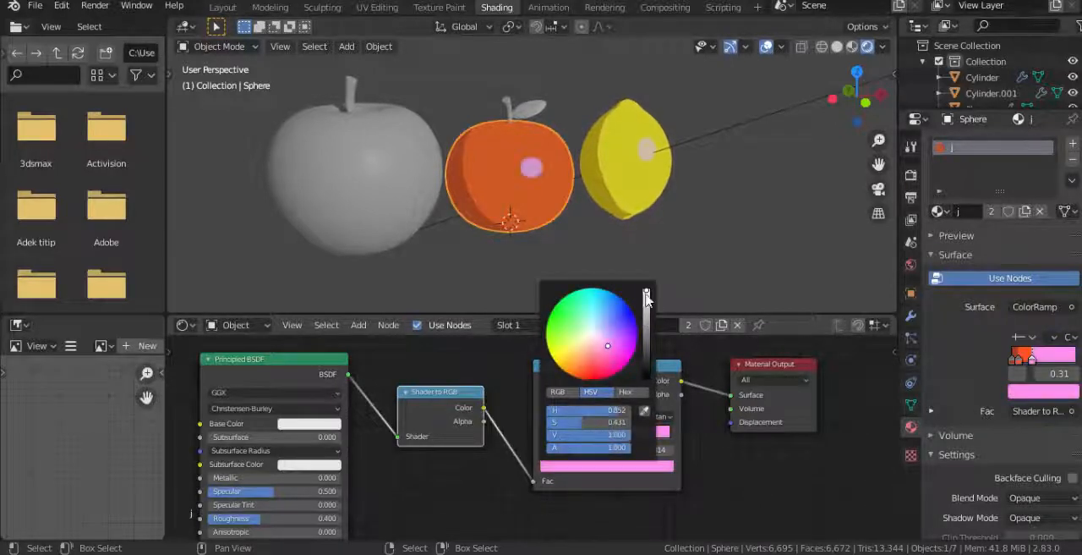
{"action": "left_click", "coordinate": [586, 361]}
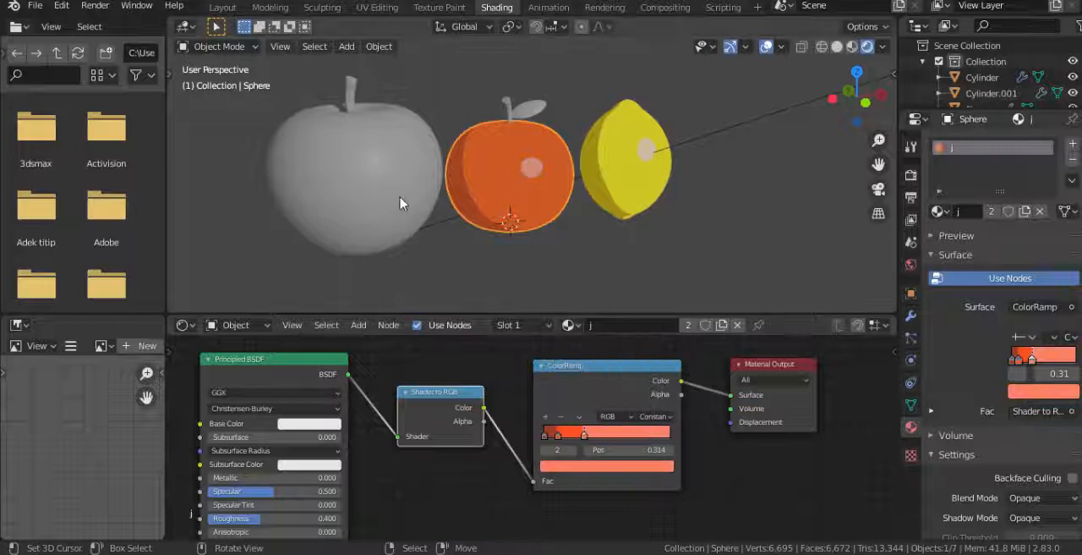
Assign material j to the larger apple's body
{"action": "left_click", "coordinate": [402, 201]}
{"action": "left_click", "coordinate": [939, 210]}
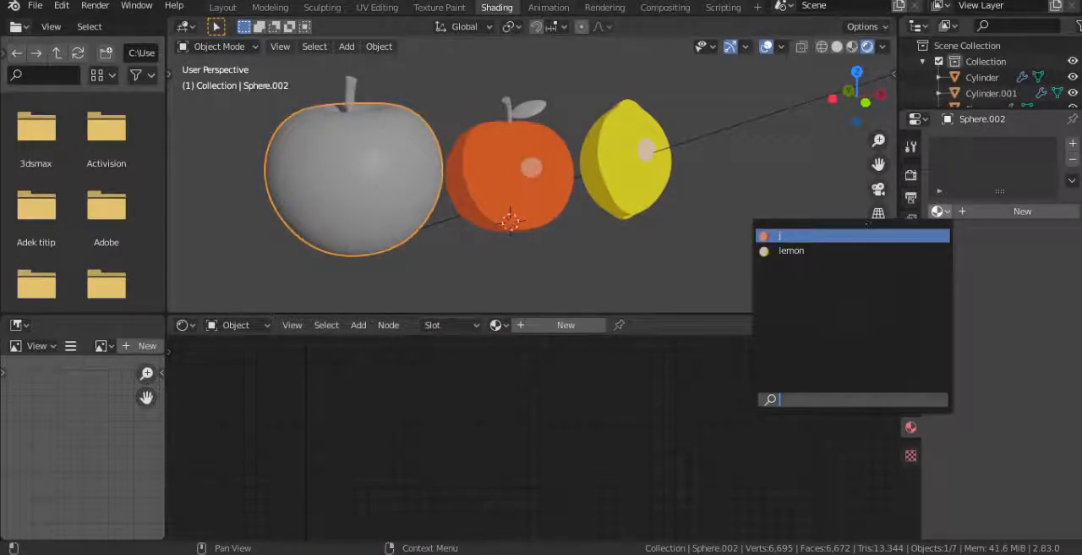
{"action": "left_click", "coordinate": [870, 236]}
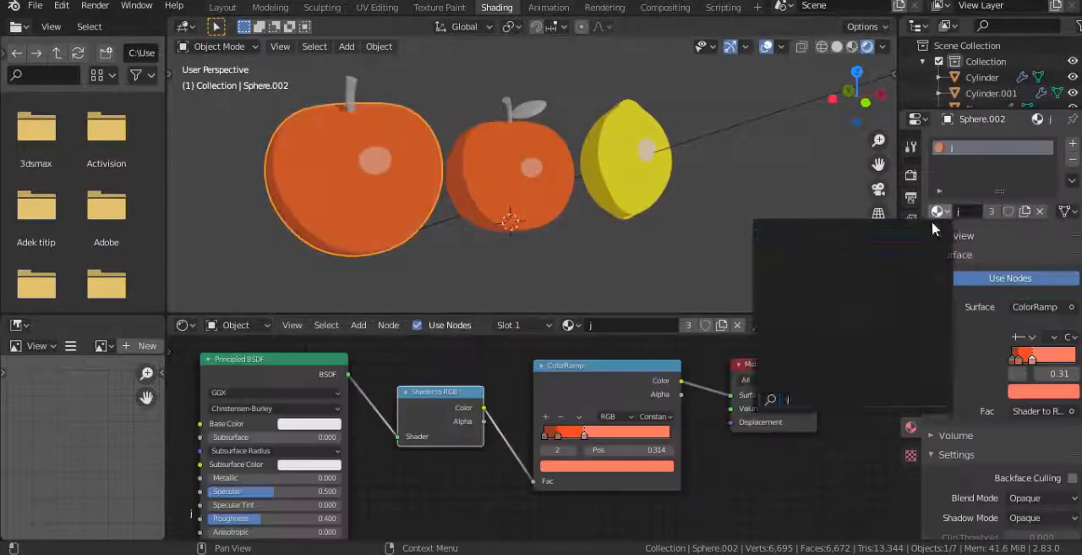
Make the larger apple's material a separate copy named apple and colour its ramp's middle stop red: hue 0.020, saturation 0.973, value 1.000
{"action": "left_click", "coordinate": [1027, 211]}
{"action": "key", "text": "Return"}
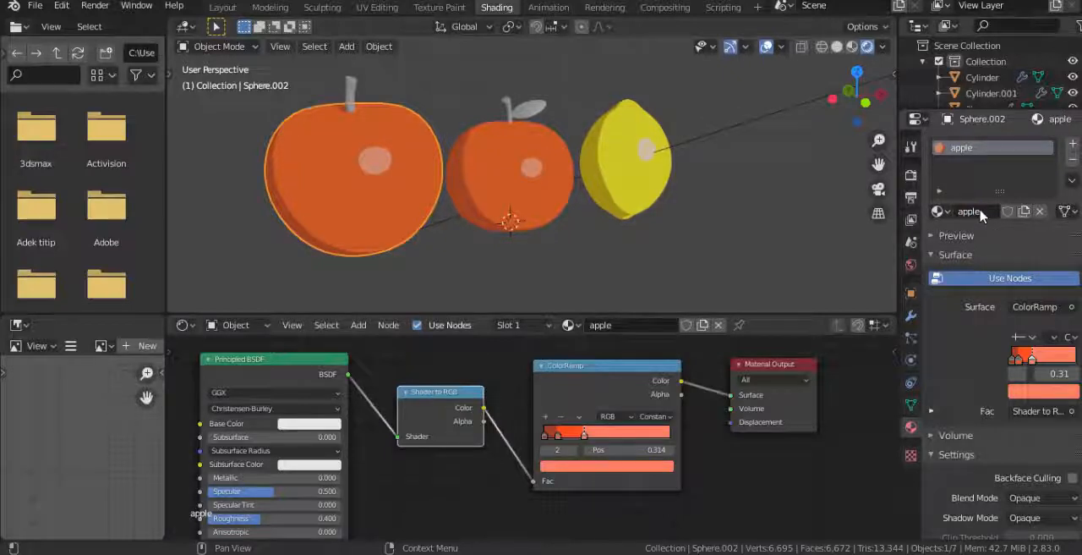
{"action": "left_click", "coordinate": [546, 436]}
{"action": "left_click", "coordinate": [557, 436]}
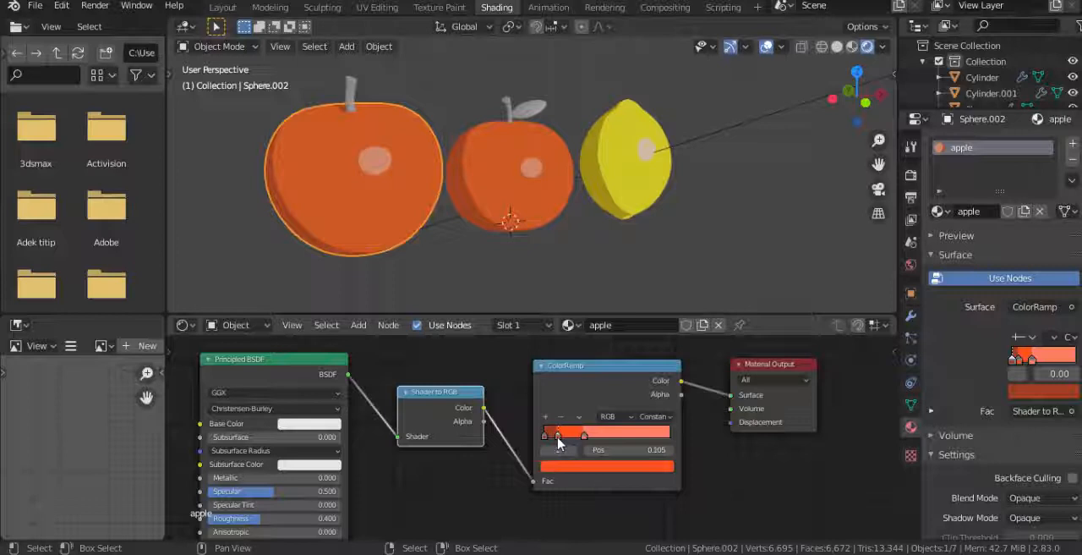
{"action": "left_click", "coordinate": [570, 467]}
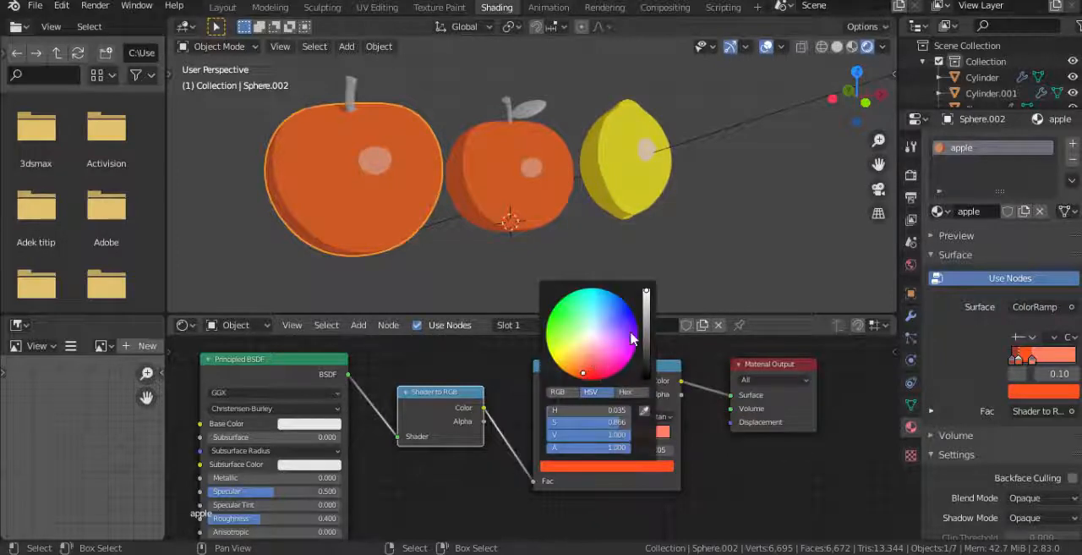
{"action": "left_click_drag", "start_coordinate": [590, 377], "coordinate": [585, 378]}
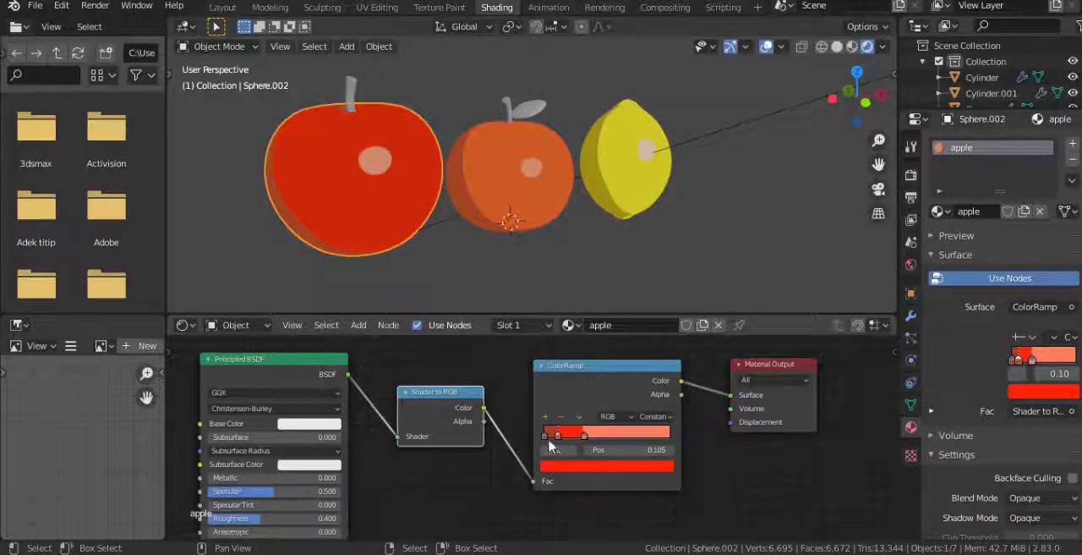
Colour the shadow stop at 0.000 on the apple material's ramp dark red
{"action": "left_click", "coordinate": [558, 467]}
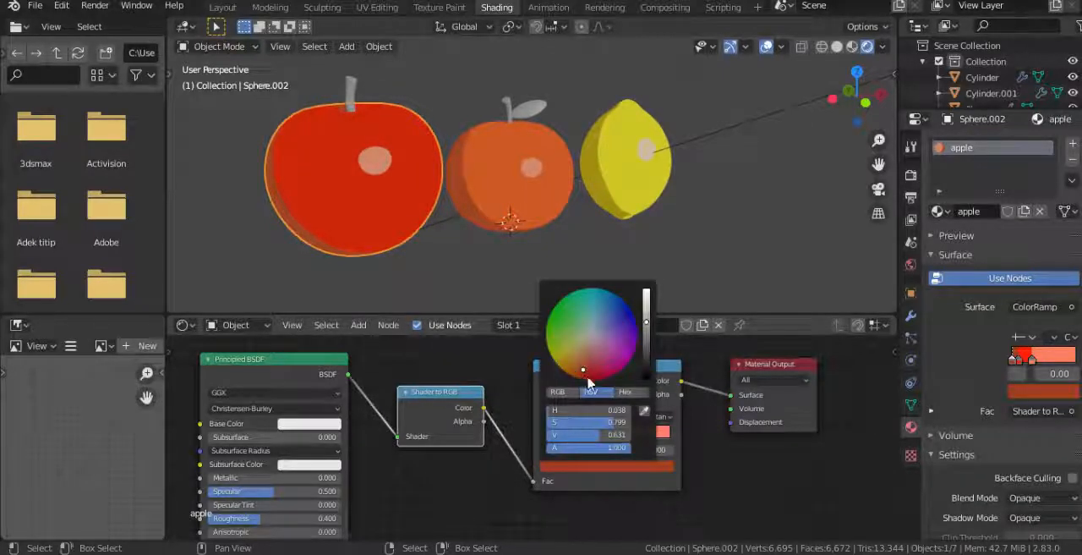
{"action": "left_click", "coordinate": [589, 382]}
{"action": "left_click", "coordinate": [601, 488]}
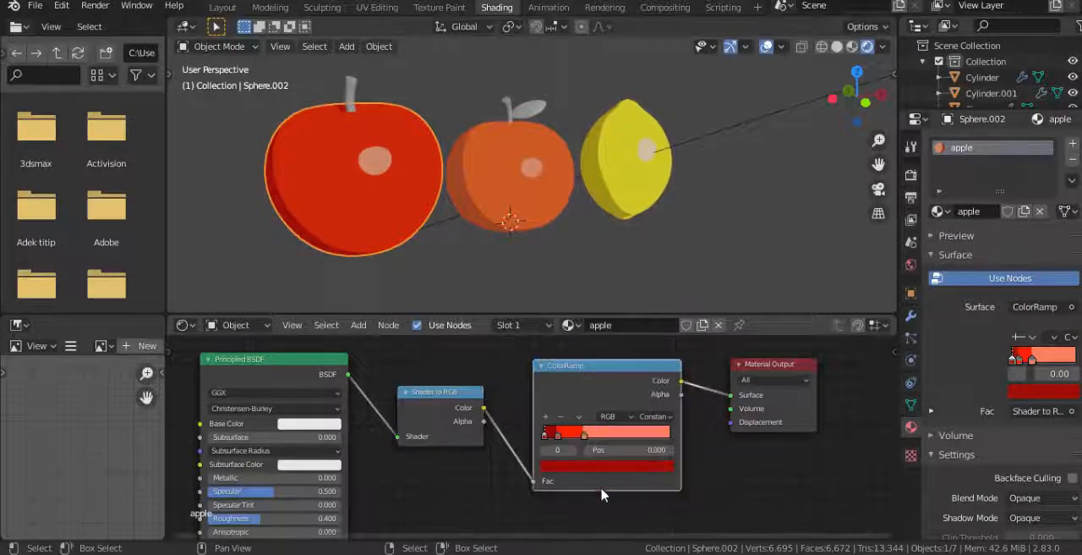
Refine the apple ramp's middle stop to a slightly softer red: hue 1.000, saturation 0.862, value 1.000
{"action": "left_click", "coordinate": [557, 436]}
{"action": "left_click", "coordinate": [576, 465]}
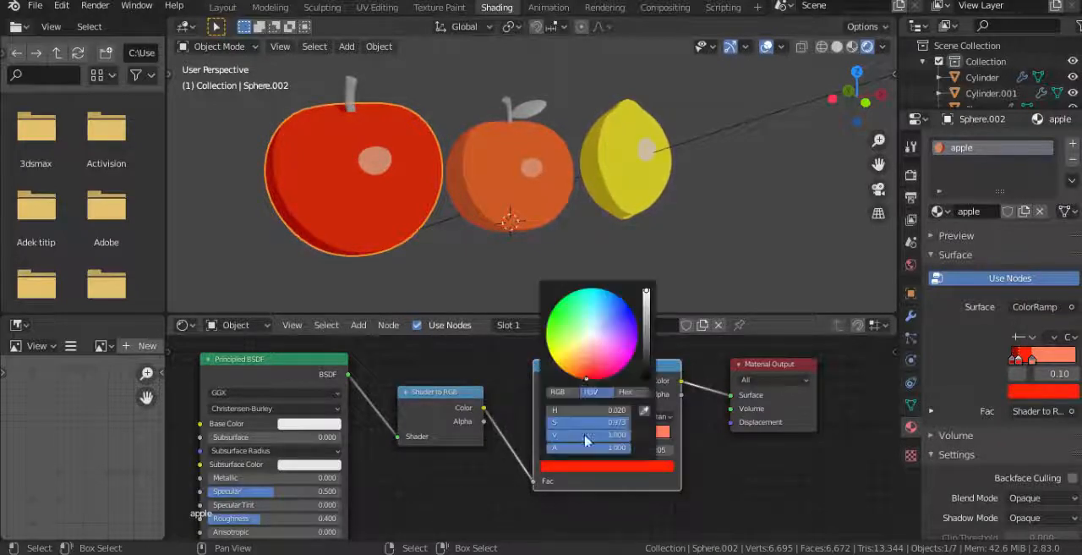
{"action": "left_click", "coordinate": [591, 381]}
{"action": "left_click_drag", "start_coordinate": [591, 376], "coordinate": [591, 373]}
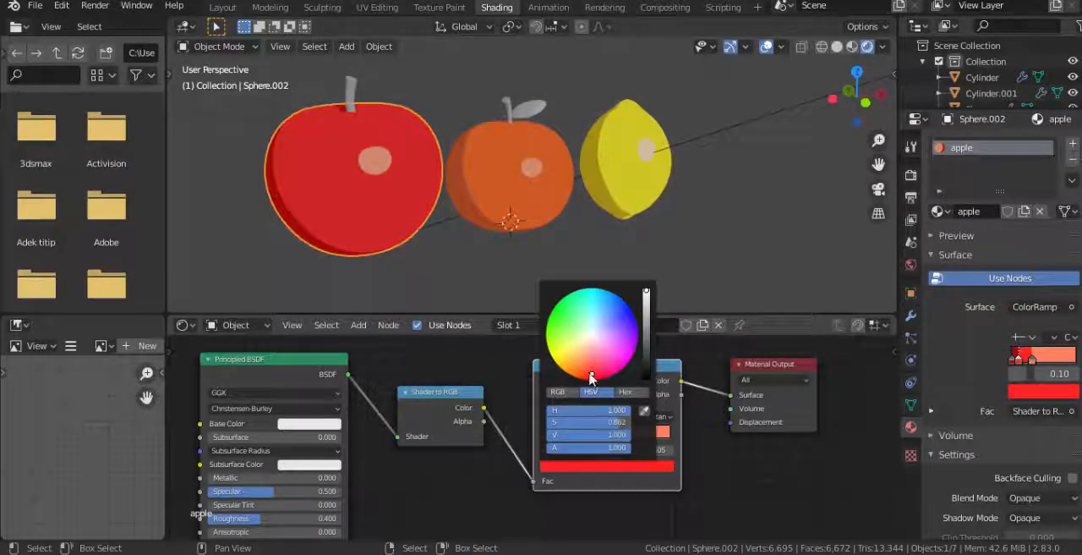
Colour the apple ramp's highlight stop light red: hue 0.008, saturation 0.708, value 1.000
{"action": "left_click", "coordinate": [585, 433]}
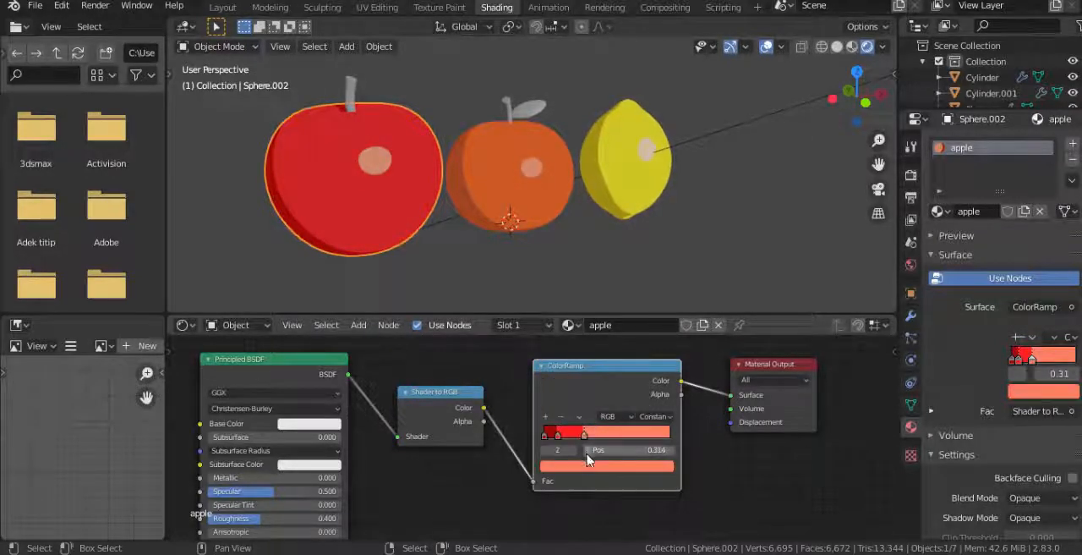
{"action": "left_click", "coordinate": [589, 466]}
{"action": "left_click_drag", "start_coordinate": [592, 378], "coordinate": [591, 367]}
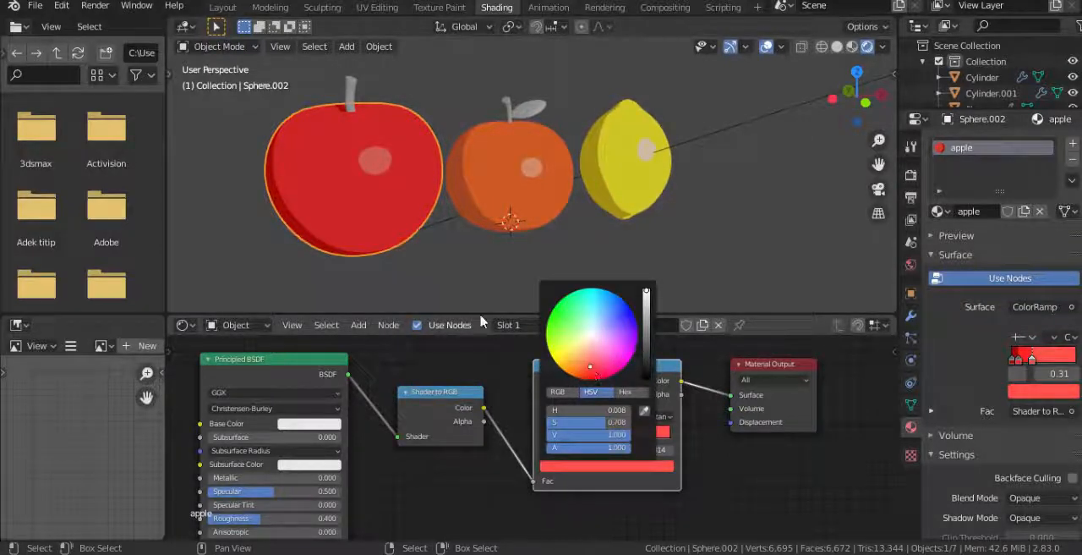
Assign a separate copy of material j to the smaller fruit's stem and name it brown
{"action": "scroll", "coordinate": [442, 249], "scroll_direction": "down", "scroll_amount": 4}
{"action": "scroll", "coordinate": [422, 208], "scroll_direction": "up", "scroll_amount": 1}
{"action": "middle_click_drag", "start_coordinate": [457, 201], "coordinate": [525, 119]}
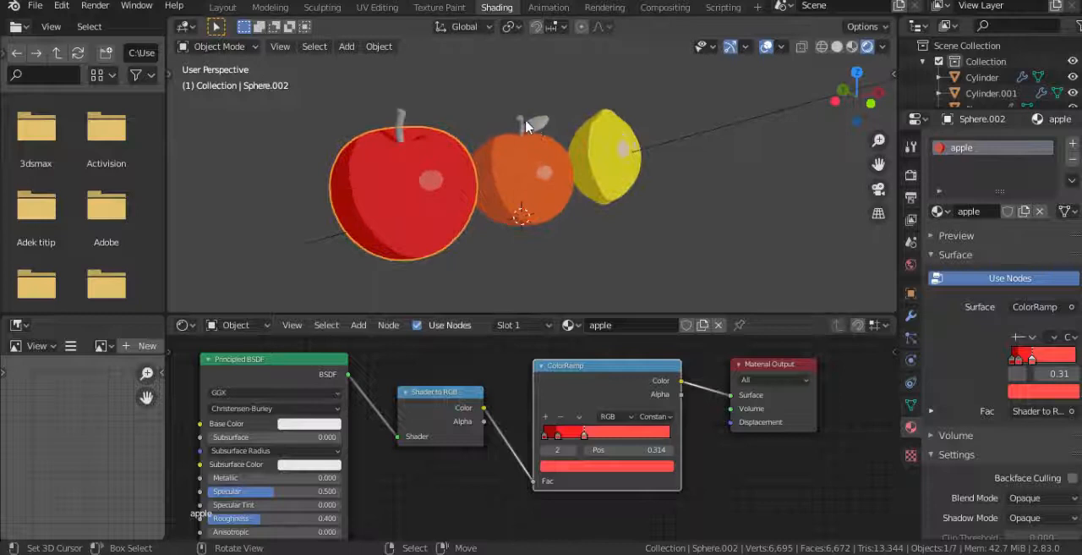
{"action": "left_click", "coordinate": [525, 124]}
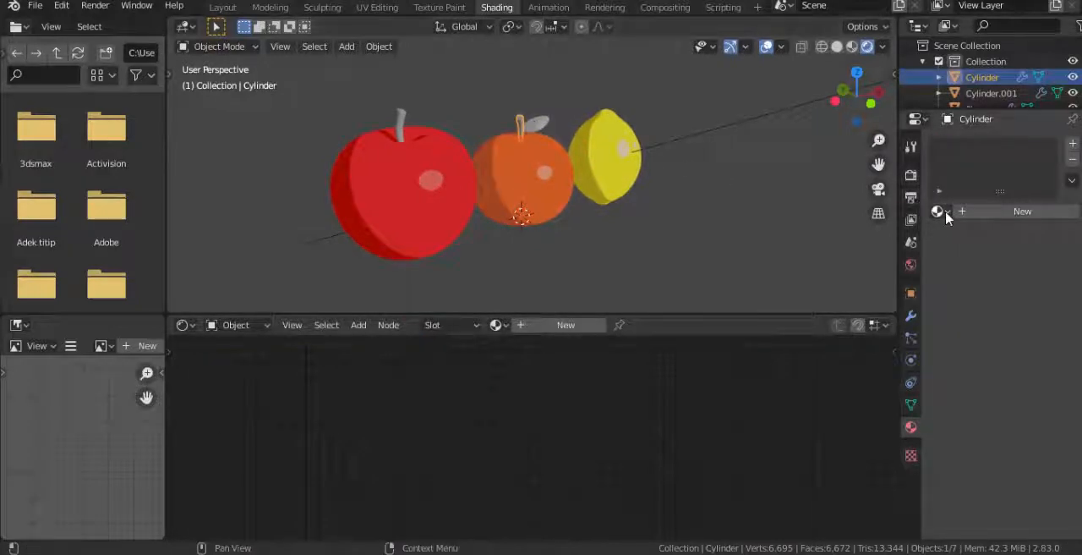
{"action": "left_click", "coordinate": [938, 211]}
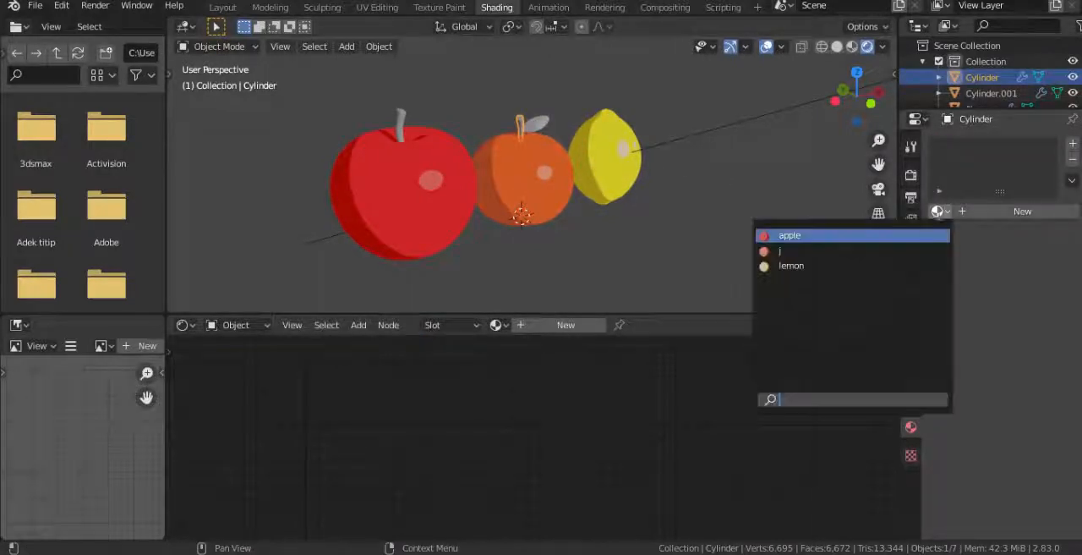
{"action": "left_click", "coordinate": [828, 248]}
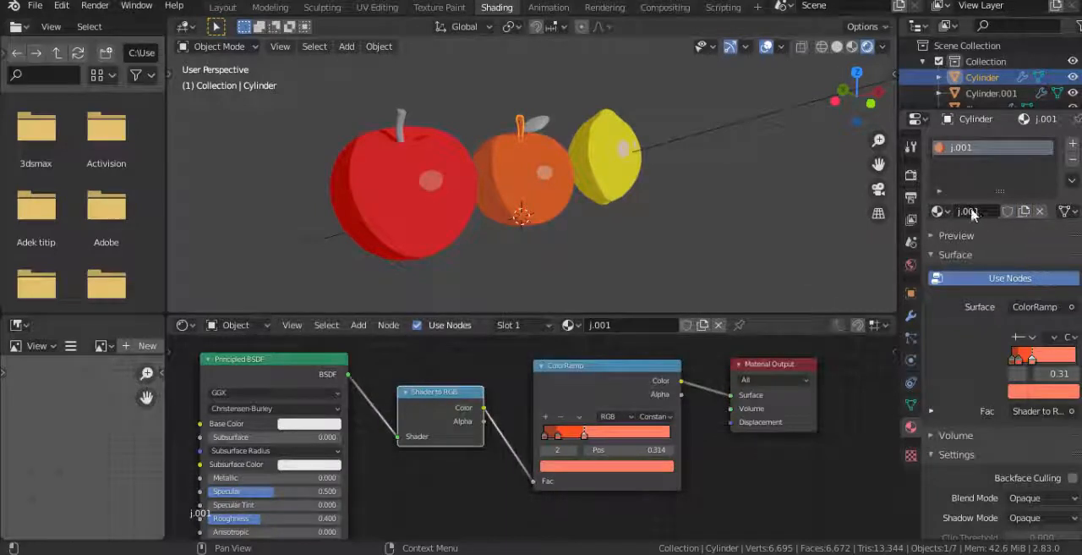
{"action": "double_click", "coordinate": [982, 211]}
{"action": "type", "text": "brown"}
{"action": "key", "text": "Return"}
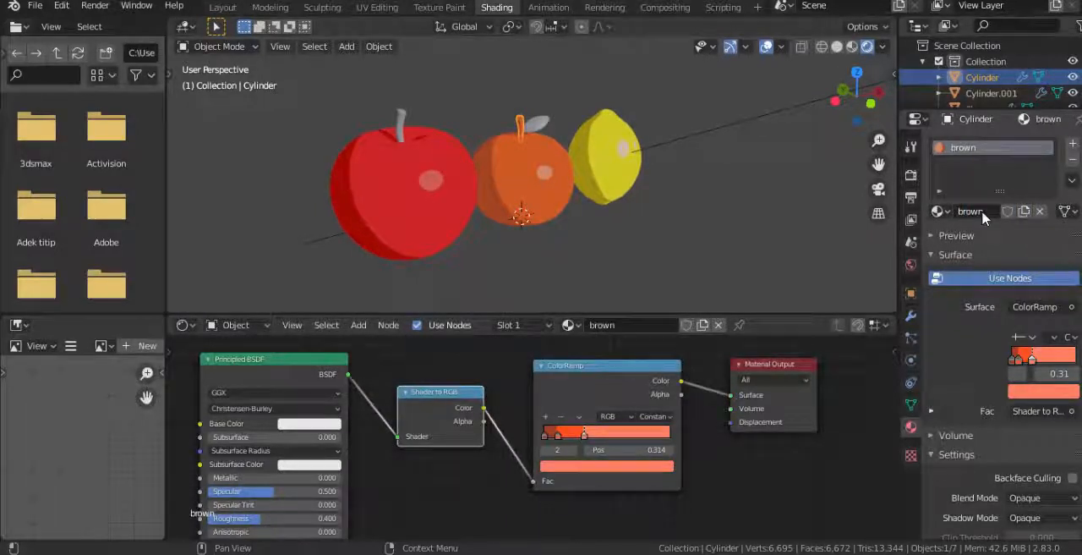
Colour the middle stop of the brown material's ramp brown: hue 0.051, saturation 0.650, value 0.407
{"action": "left_click", "coordinate": [557, 436]}
{"action": "left_click", "coordinate": [572, 467]}
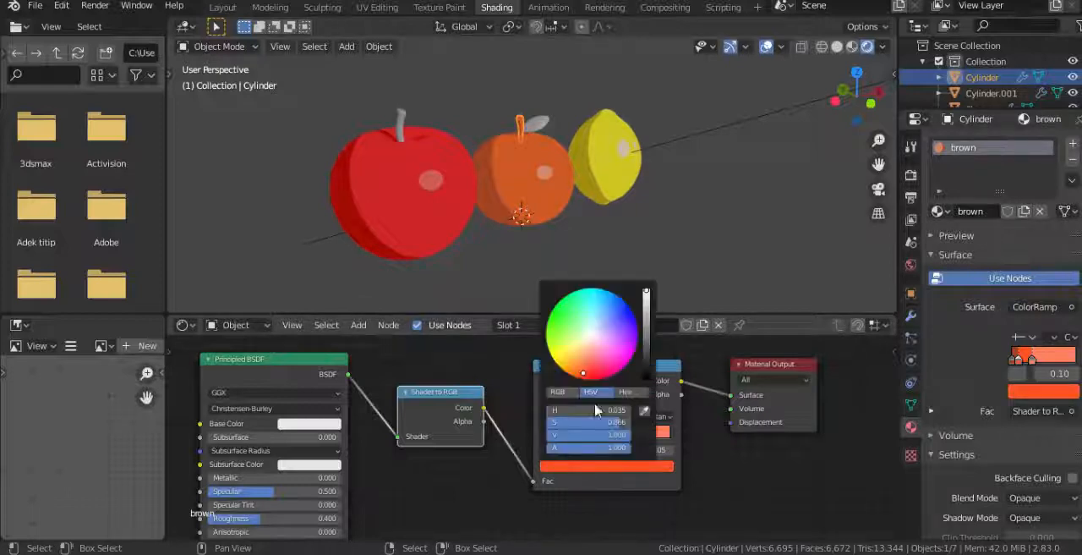
{"action": "left_click", "coordinate": [581, 353]}
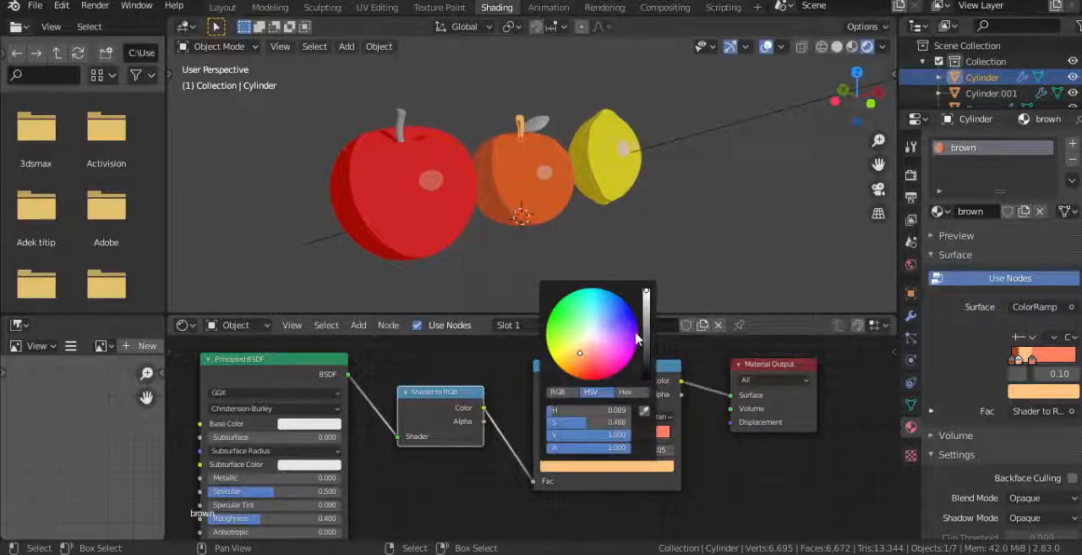
{"action": "left_click", "coordinate": [646, 343]}
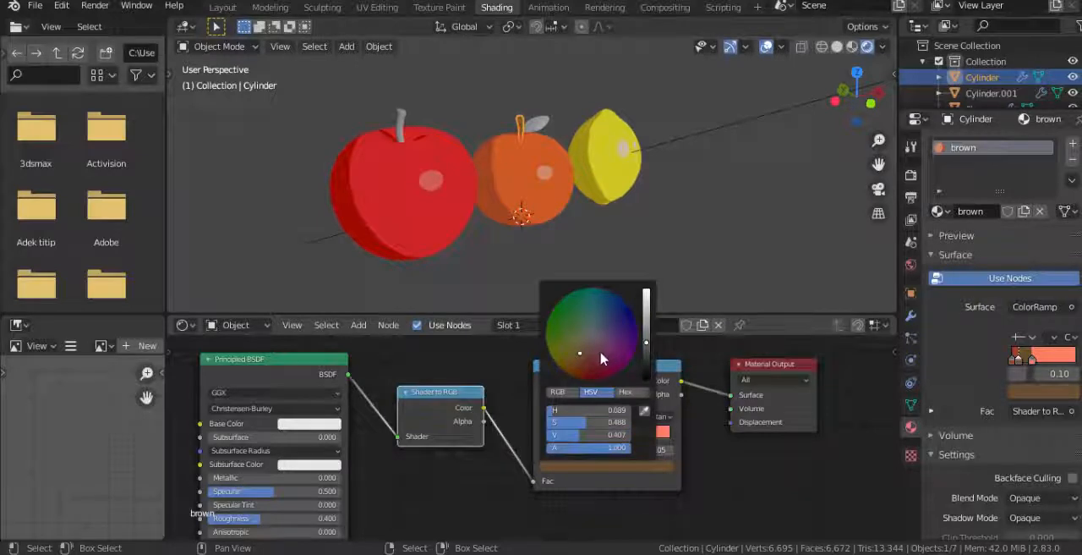
{"action": "left_click_drag", "start_coordinate": [580, 353], "coordinate": [581, 363]}
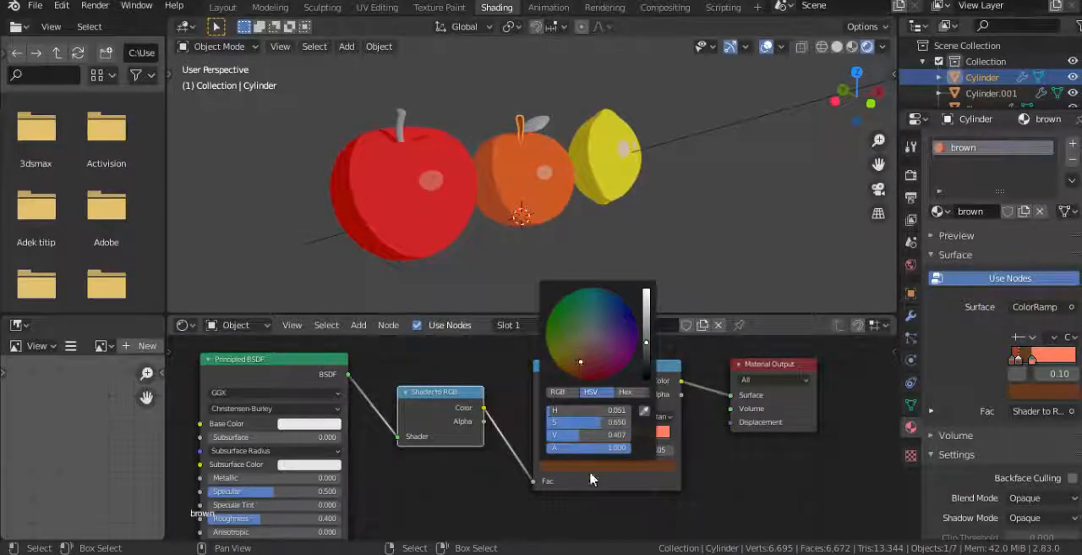
Colour the brown ramp's shadow stop very dark brown with hue 0.051 and saturation 0.600
{"action": "left_click", "coordinate": [546, 439]}
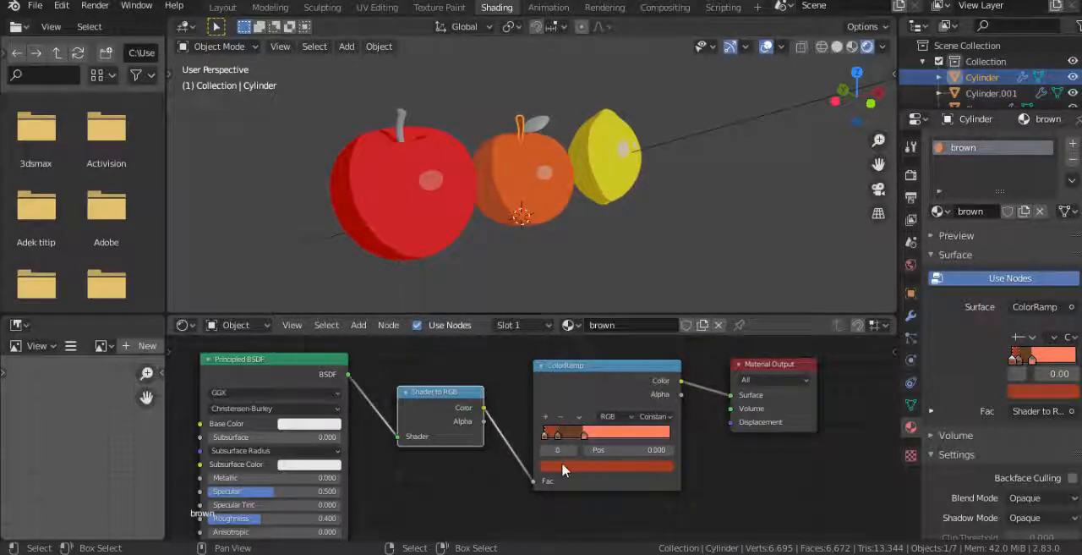
{"action": "left_click", "coordinate": [563, 470]}
{"action": "left_click", "coordinate": [583, 360]}
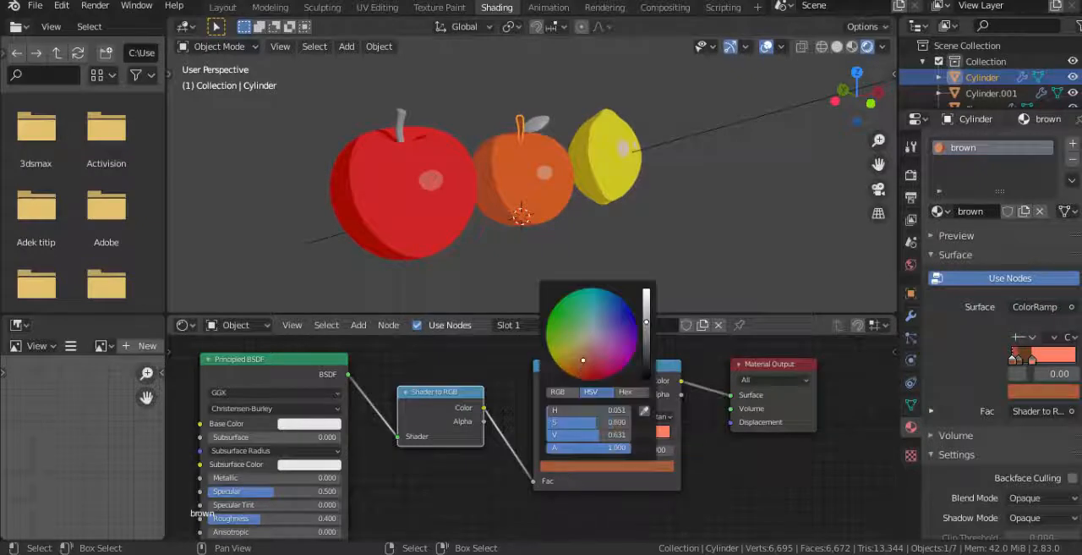
{"action": "left_click", "coordinate": [647, 362]}
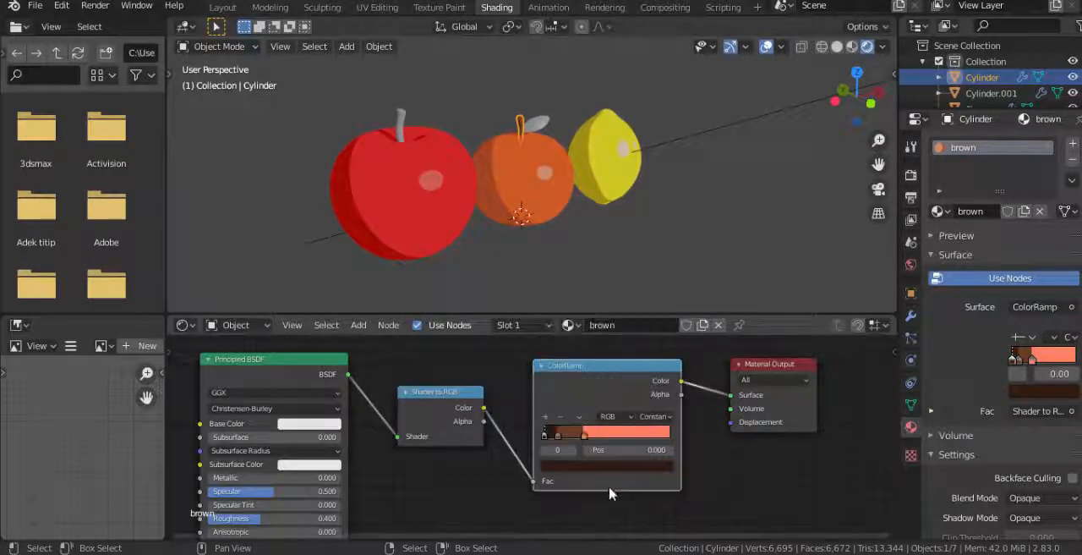
Remove the salmon highlight stop from the stem's brown ramp and place the remaining brown stop at 0.168
{"action": "left_click", "coordinate": [584, 435]}
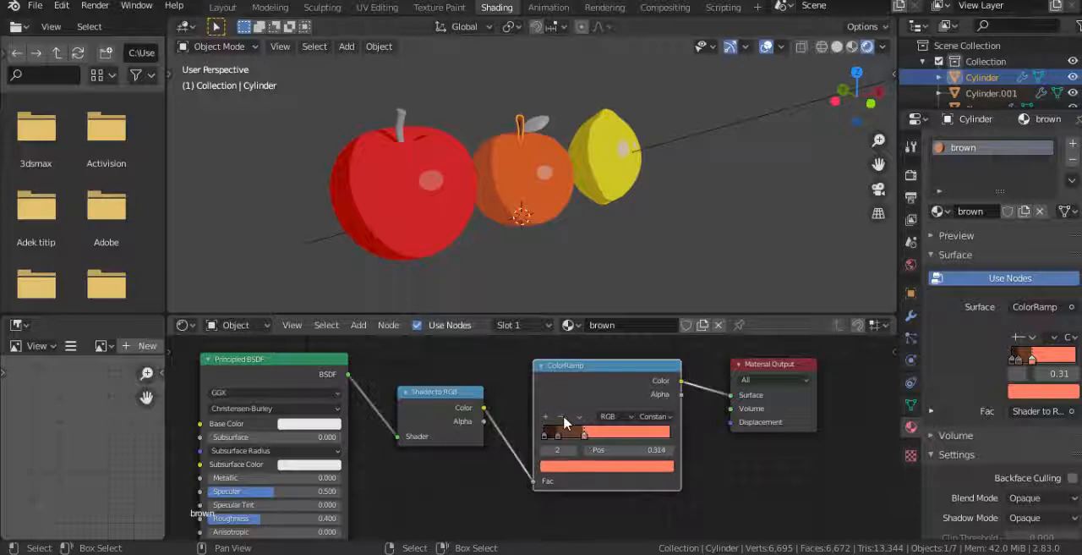
{"action": "left_click", "coordinate": [563, 415]}
{"action": "left_click", "coordinate": [585, 199]}
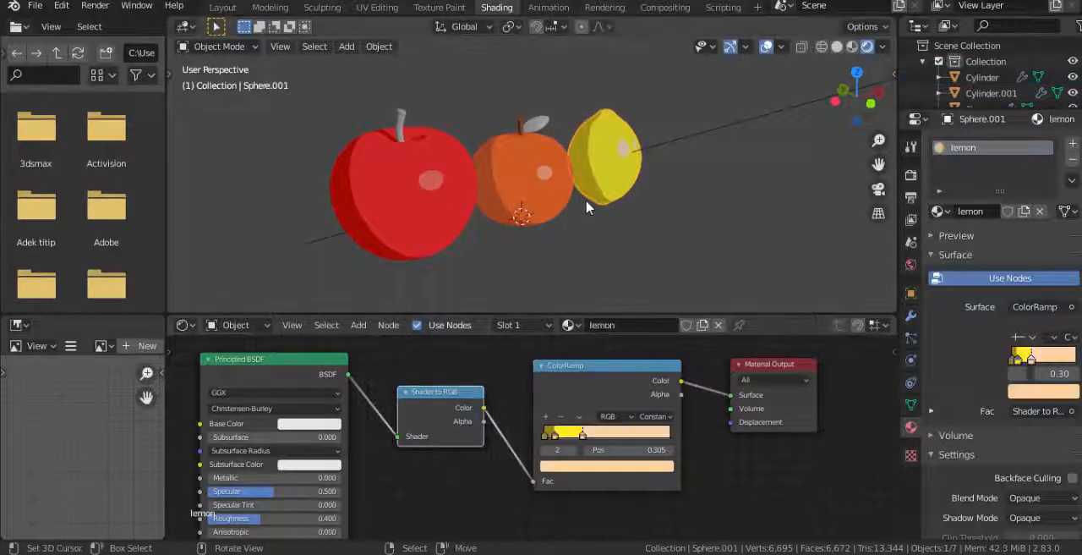
{"action": "middle_click_drag", "start_coordinate": [589, 207], "coordinate": [554, 188]}
{"action": "middle_click_drag", "start_coordinate": [475, 127], "coordinate": [512, 95]}
{"action": "scroll", "coordinate": [514, 101], "scroll_direction": "up", "scroll_amount": 2}
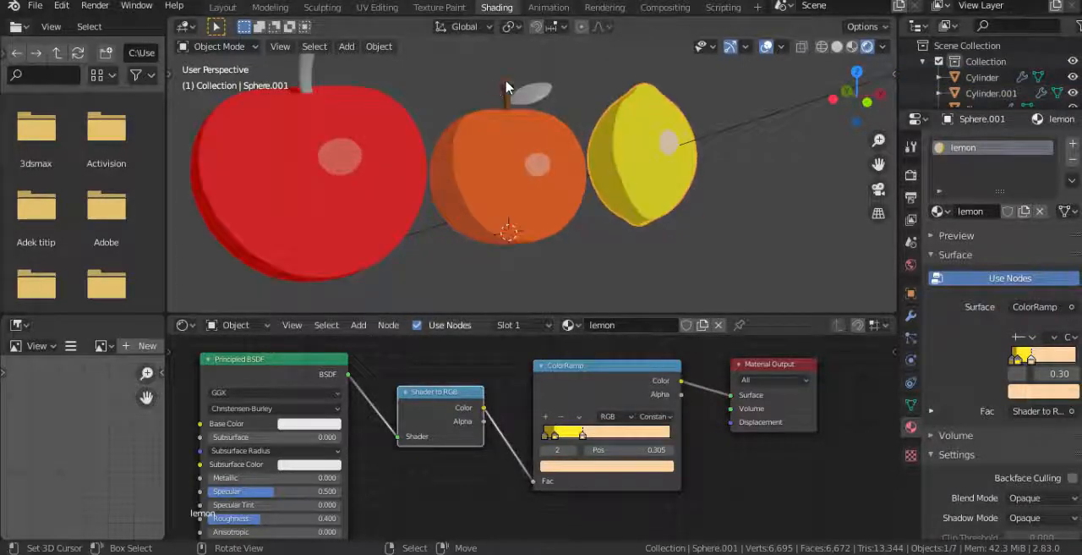
{"action": "left_click", "coordinate": [507, 87]}
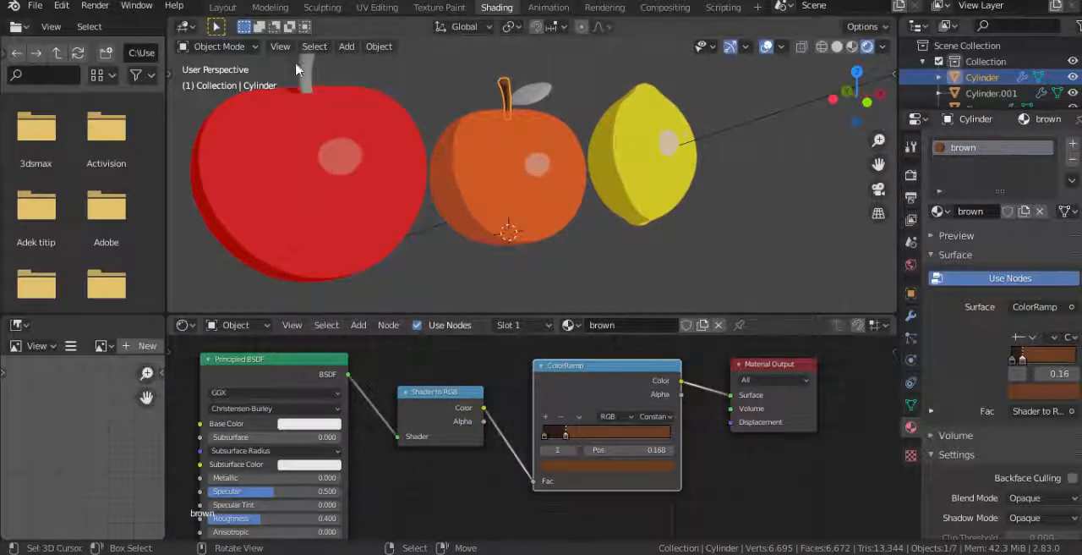
Assign the brown material to the larger apple's stem
{"action": "left_click", "coordinate": [309, 84]}
{"action": "middle_click_drag", "start_coordinate": [309, 84], "coordinate": [328, 118], "text": "shift"}
{"action": "left_click", "coordinate": [940, 210]}
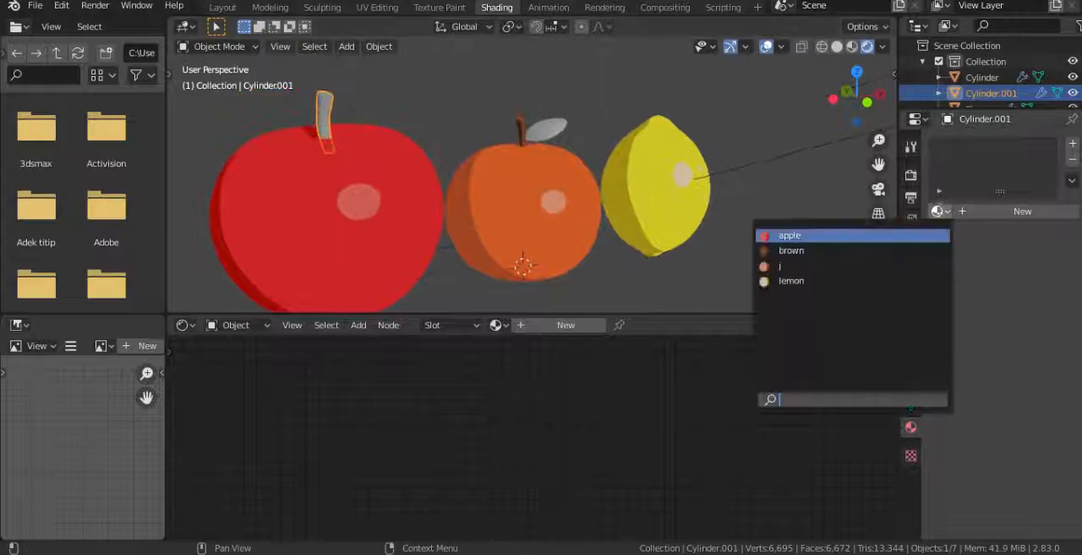
{"action": "key", "text": "Down"}
{"action": "key", "text": "Return"}
Assign a separate copy of the brown material to the leaf and name it leaf
{"action": "left_click", "coordinate": [560, 128]}
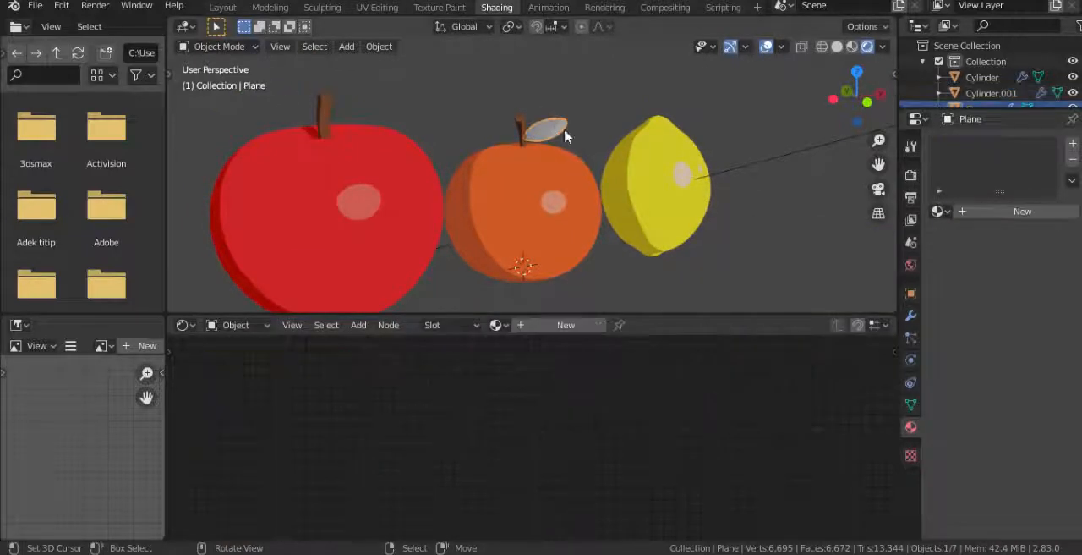
{"action": "left_click", "coordinate": [943, 211]}
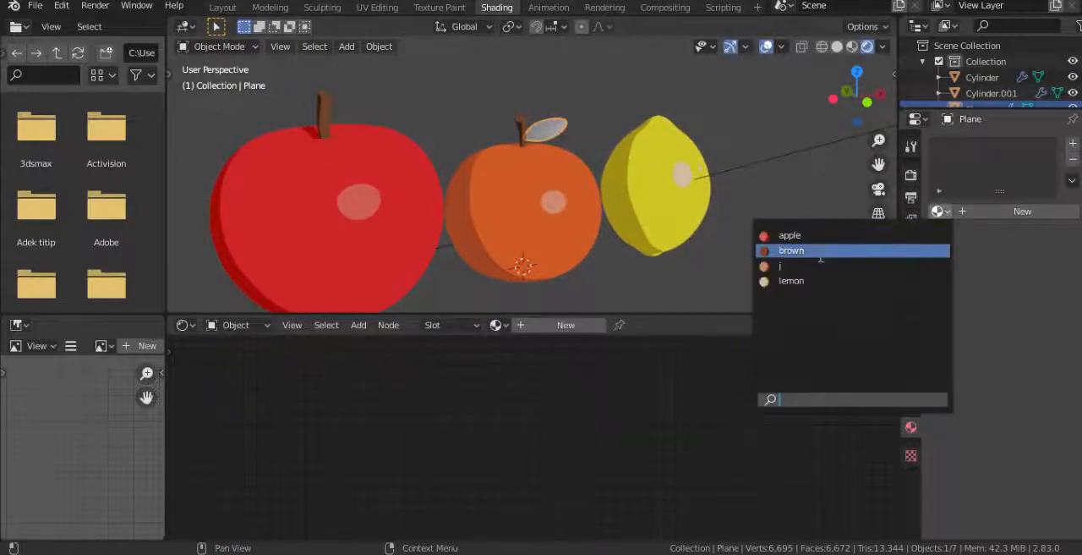
{"action": "left_click", "coordinate": [949, 246]}
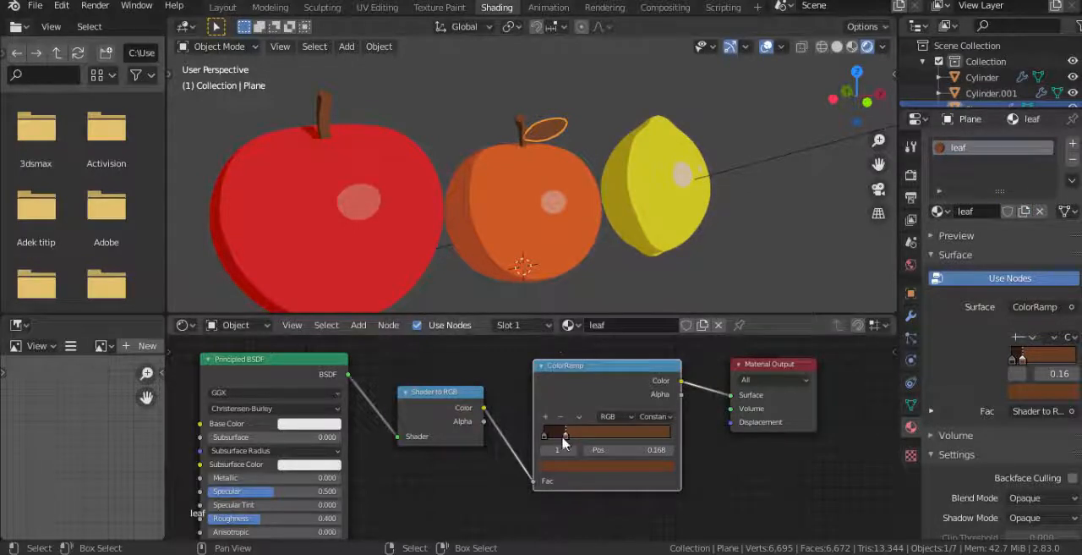
Colour the leaf ramp's main stop at 0.168 bright yellowish green
{"action": "left_click", "coordinate": [576, 468]}
{"action": "left_click", "coordinate": [562, 327]}
{"action": "left_click_drag", "start_coordinate": [649, 327], "coordinate": [647, 309]}
{"action": "left_click_drag", "start_coordinate": [562, 338], "coordinate": [555, 333]}
Colour the leaf ramp's shadow stop a darker green with hue 0.250 and saturation 0.810
{"action": "left_click", "coordinate": [545, 435]}
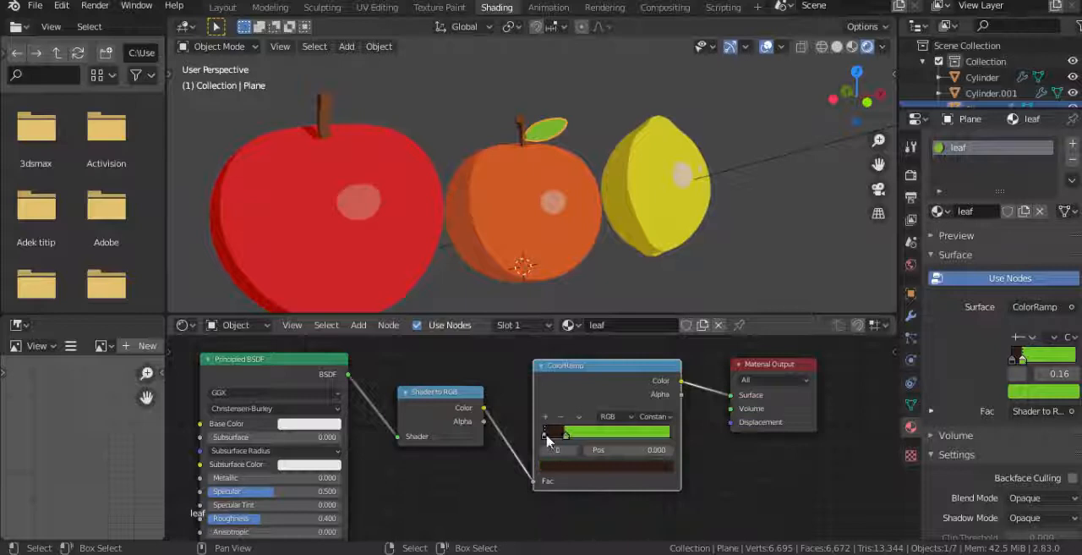
{"action": "left_click", "coordinate": [561, 465]}
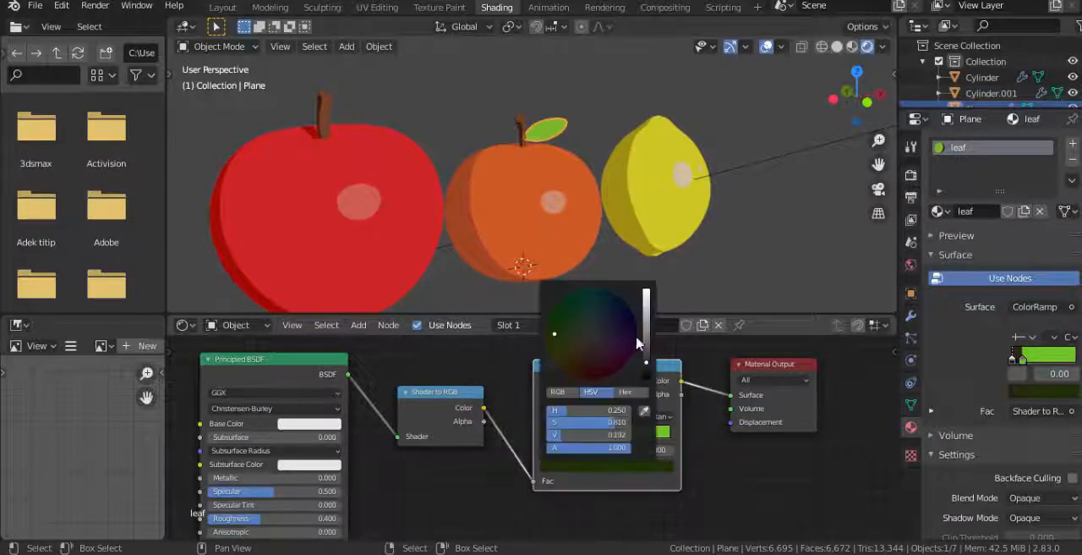
{"action": "left_click_drag", "start_coordinate": [647, 363], "coordinate": [647, 327]}
{"action": "left_click", "coordinate": [836, 246]}
Add a circle mesh to the scene at the 3D cursor beneath the fruits
{"action": "scroll", "coordinate": [590, 213], "scroll_direction": "down", "scroll_amount": 4}
{"action": "middle_click_drag", "start_coordinate": [610, 218], "coordinate": [554, 201]}
{"action": "scroll", "coordinate": [555, 200], "scroll_direction": "up", "scroll_amount": 3}
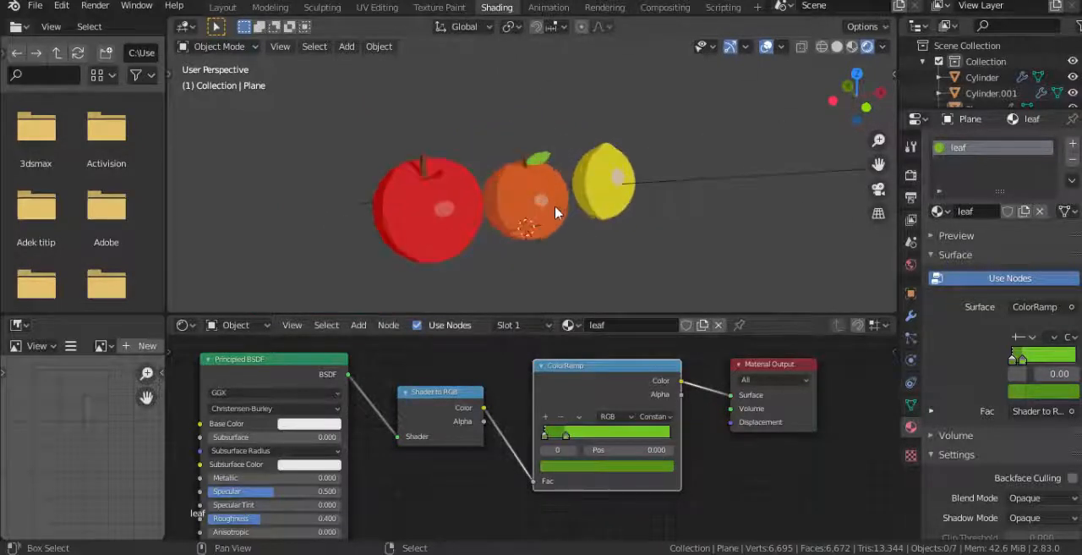
{"action": "key", "text": "shift+a"}
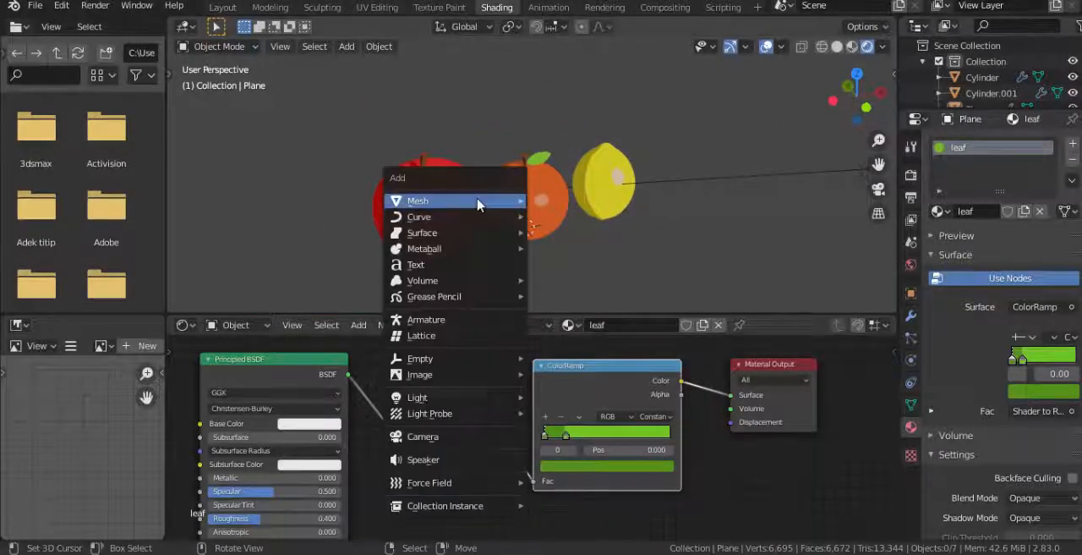
{"action": "mouse_move", "coordinate": [478, 205]}
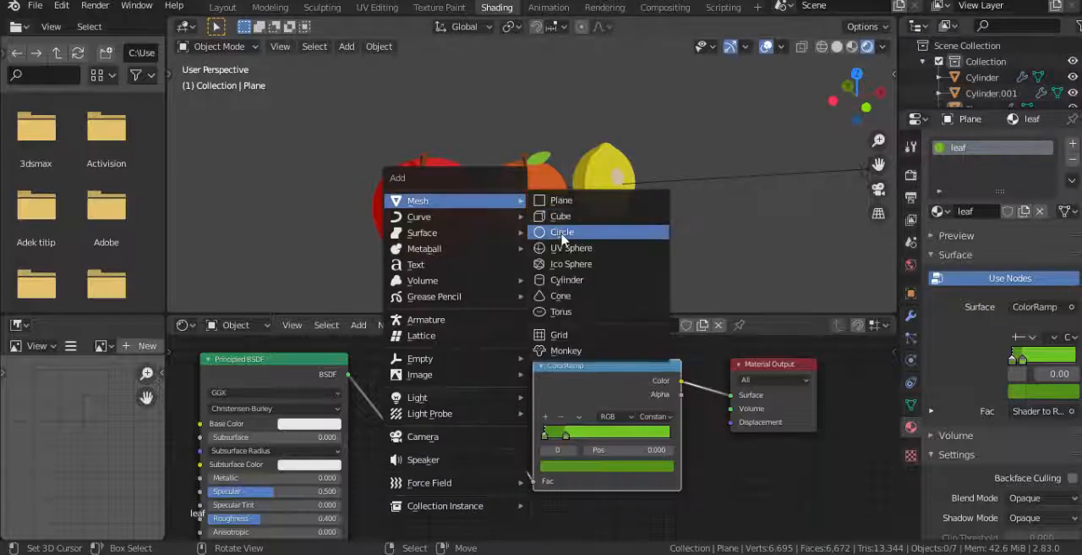
{"action": "left_click", "coordinate": [532, 231]}
{"action": "scroll", "coordinate": [518, 233], "scroll_direction": "down", "scroll_amount": 2}
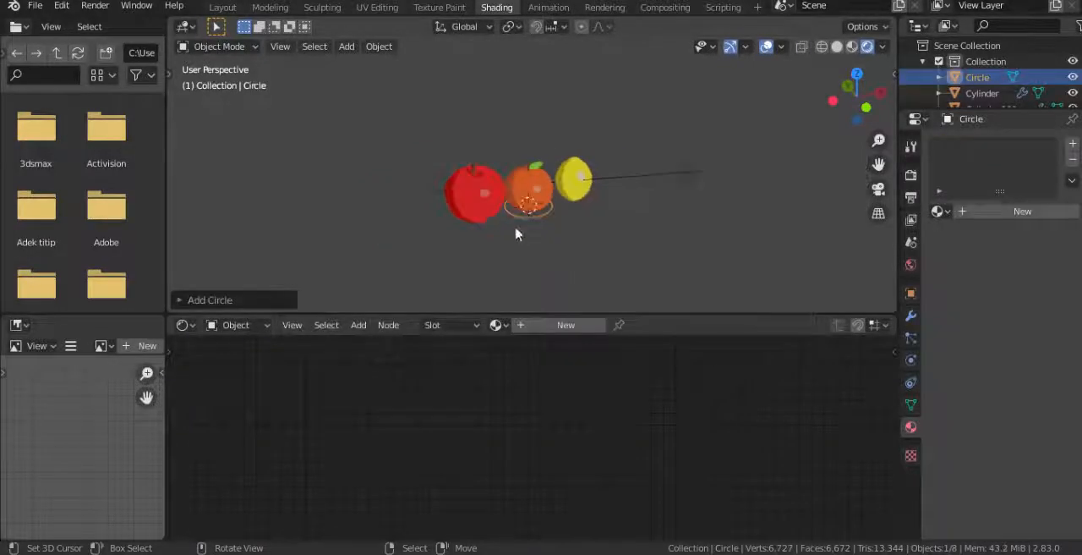
Switch to the Layout workspace and move the circle along the Y axis, clear of the fruits
{"action": "left_click", "coordinate": [217, 9]}
{"action": "scroll", "coordinate": [432, 269], "scroll_direction": "up", "scroll_amount": 2}
{"action": "mouse_move", "coordinate": [441, 280]}
{"action": "middle_mouse_down"}
{"action": "mouse_move", "coordinate": [490, 343]}
{"action": "mouse_move", "coordinate": [653, 367]}
{"action": "mouse_move", "coordinate": [408, 355]}
{"action": "middle_mouse_up"}
{"action": "left_click", "coordinate": [99, 338]}
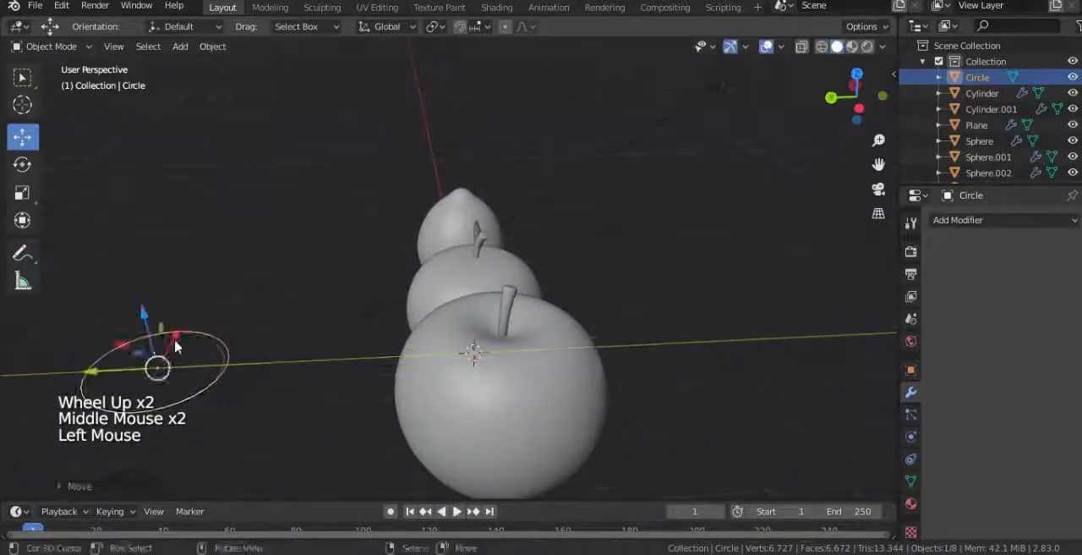
{"action": "middle_click_drag", "start_coordinate": [215, 369], "coordinate": [393, 353], "text": "shift"}
Extrude the circle's edge and, with proportional editing off, scale it inward to form a flat ring
{"action": "key", "text": "Tab"}
{"action": "middle_click_drag", "start_coordinate": [483, 321], "coordinate": [548, 360], "text": "shift"}
{"action": "scroll", "coordinate": [550, 362], "scroll_direction": "up", "scroll_amount": 2}
{"action": "key", "text": "e"}
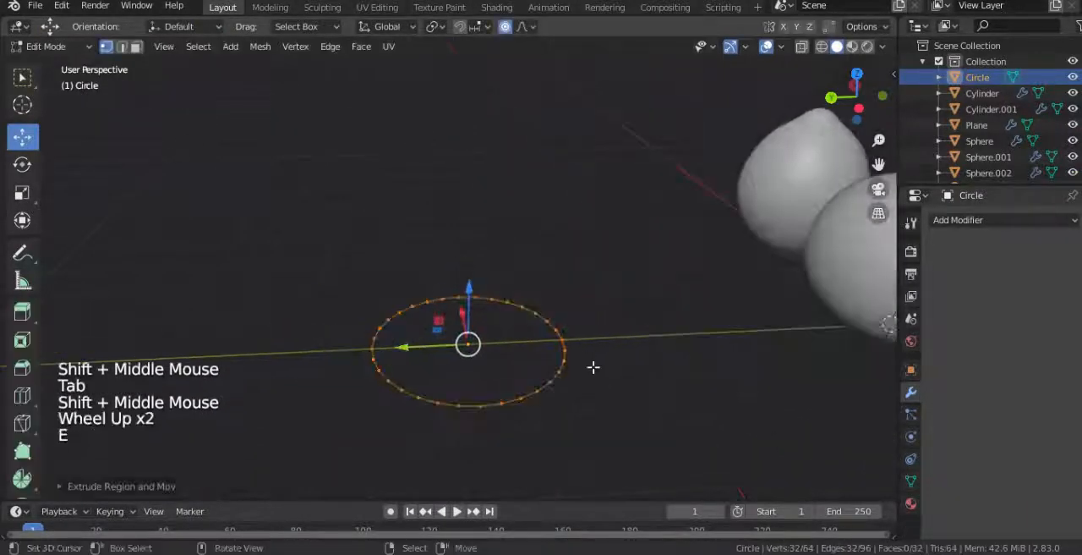
{"action": "key", "text": "s"}
{"action": "left_click", "coordinate": [545, 372]}
{"action": "key", "text": "o"}
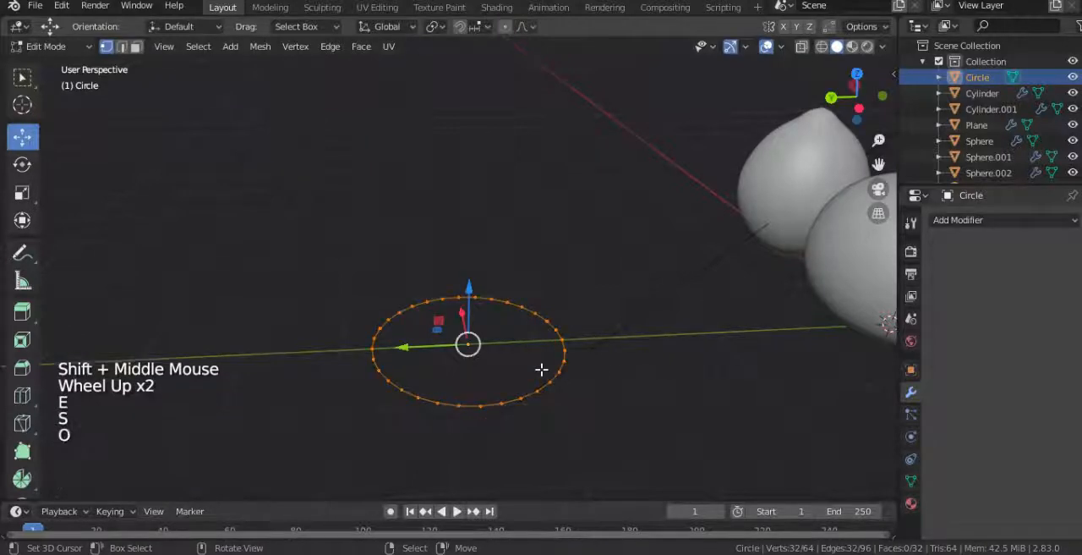
{"action": "key", "text": "s"}
{"action": "left_click", "coordinate": [546, 365]}
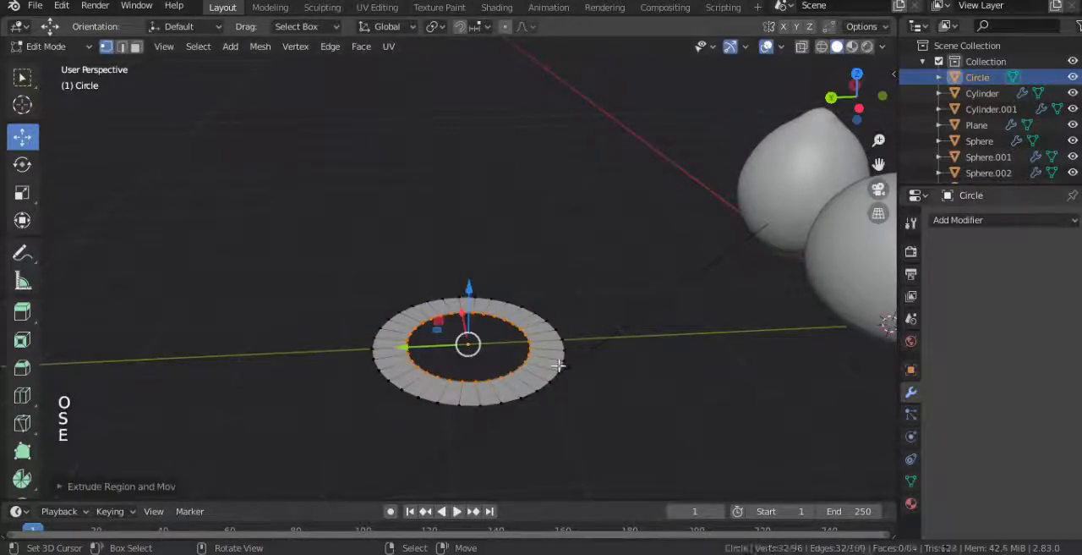
Extrude the ring's inner edge inward and merge its vertices at the centre to close the disc
{"action": "key", "text": "e"}
{"action": "key", "text": "s"}
{"action": "left_click", "coordinate": [516, 361]}
{"action": "key", "text": "m"}
{"action": "left_click", "coordinate": [516, 361]}
Raise the disc's outer edge loop slightly above the base and scale it outward to form a shallow sloped plate wall
{"action": "right_click", "coordinate": [529, 397], "text": "alt"}
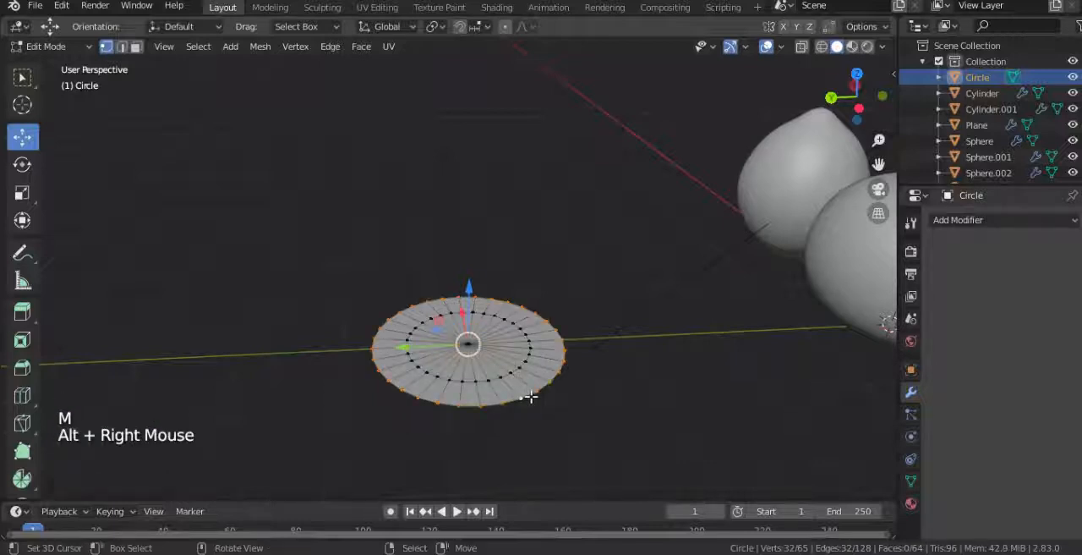
{"action": "key", "text": "KP_1"}
{"action": "key", "text": "KP_3"}
{"action": "middle_click_drag", "start_coordinate": [515, 383], "coordinate": [544, 330], "text": "shift"}
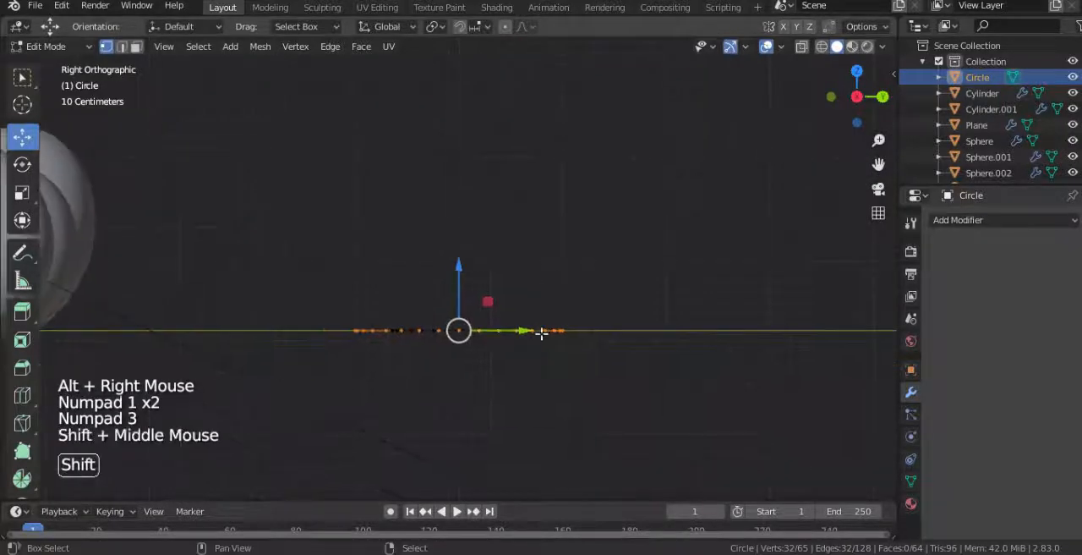
{"action": "scroll", "coordinate": [479, 320], "scroll_direction": "up", "scroll_amount": 2}
{"action": "key", "text": "s"}
{"action": "left_click", "coordinate": [577, 353]}
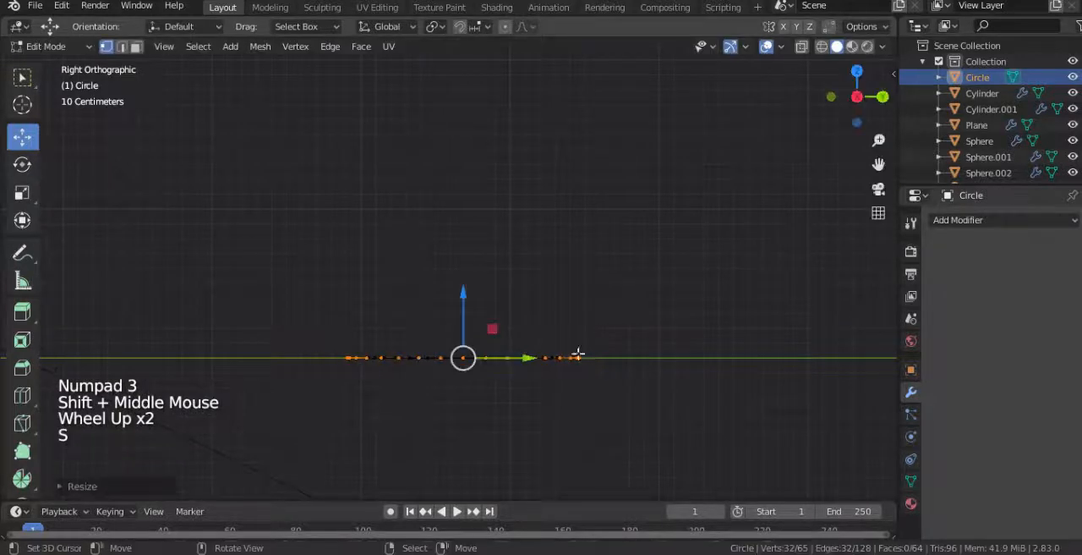
{"action": "left_click_drag", "start_coordinate": [450, 297], "coordinate": [468, 286]}
{"action": "key", "text": "s"}
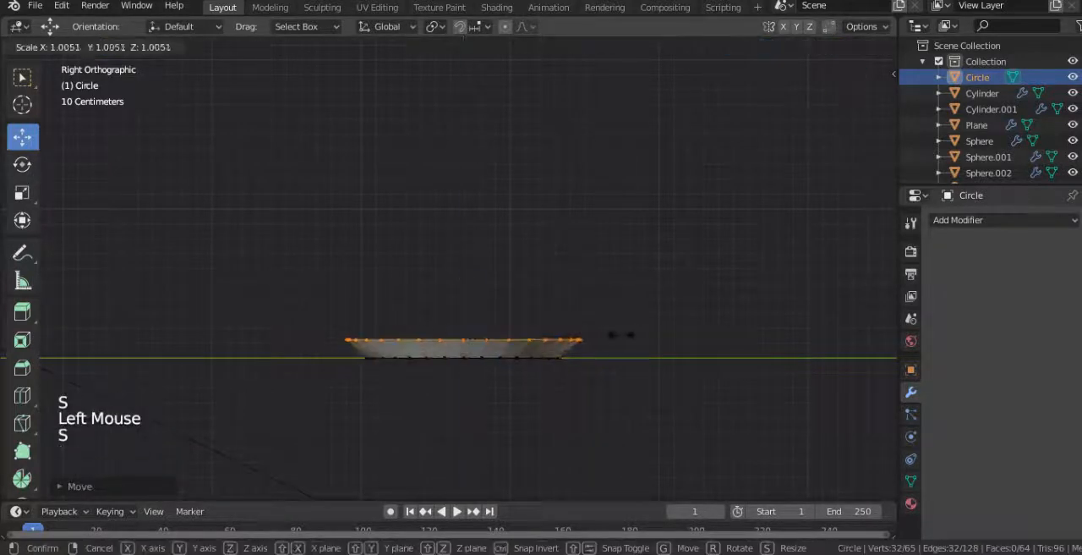
{"action": "left_click", "coordinate": [634, 335]}
Extrude the plate's outer edge into a wide, nearly flat rim, raised slightly and scaled outward
{"action": "key", "text": "e"}
{"action": "left_click", "coordinate": [550, 334]}
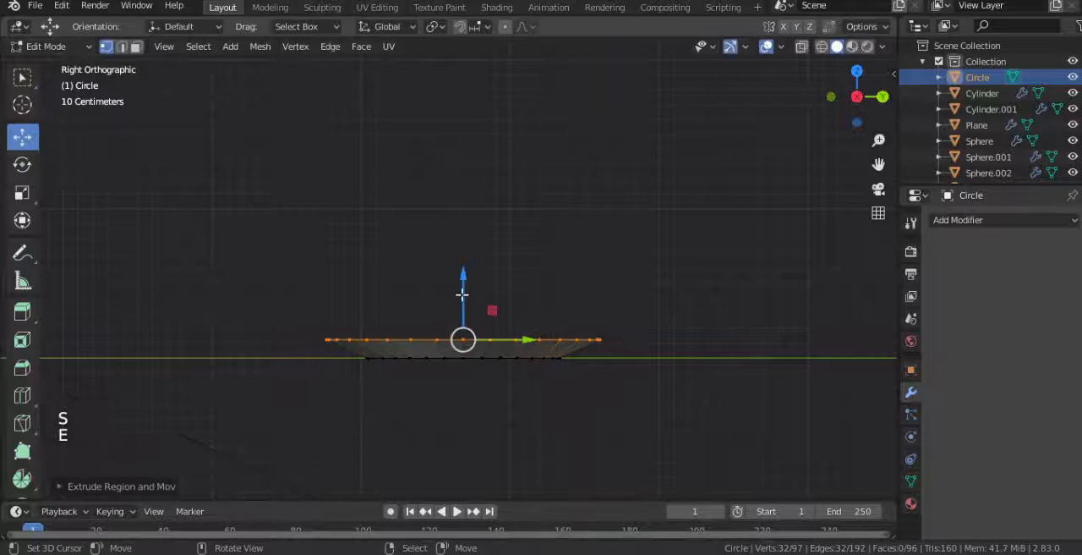
{"action": "left_click_drag", "start_coordinate": [461, 294], "coordinate": [463, 277]}
{"action": "key", "text": "s"}
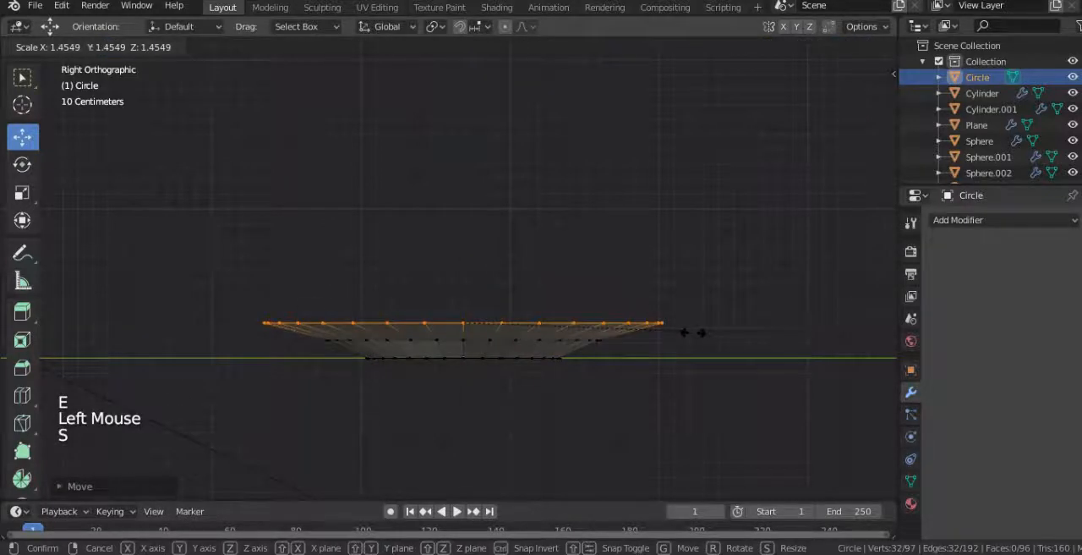
{"action": "left_click", "coordinate": [693, 333]}
{"action": "left_click_drag", "start_coordinate": [463, 260], "coordinate": [462, 265]}
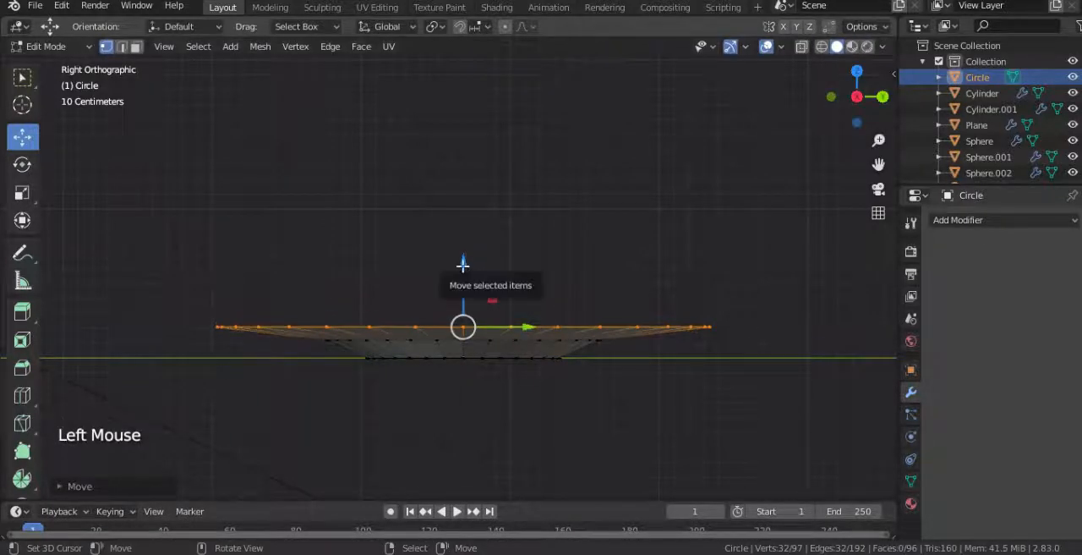
{"action": "key", "text": "s"}
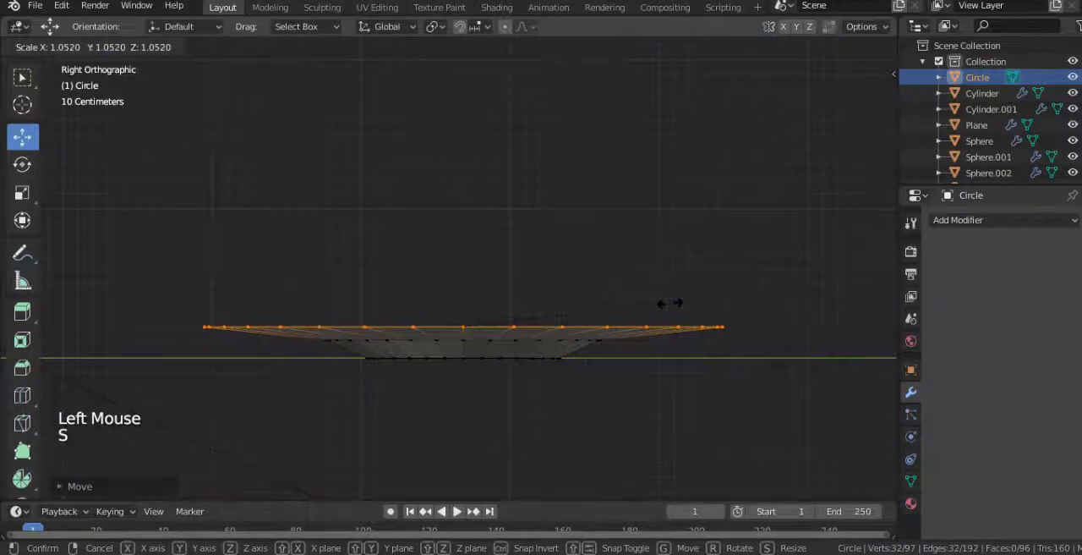
{"action": "left_click", "coordinate": [670, 302]}
Add a loop cut around the sloped wall of the plate's well
{"action": "key", "text": "Tab"}
{"action": "scroll", "coordinate": [507, 287], "scroll_direction": "down", "scroll_amount": 3}
{"action": "middle_click_drag", "start_coordinate": [447, 275], "coordinate": [367, 340]}
{"action": "key", "text": "Tab"}
{"action": "middle_click_drag", "start_coordinate": [442, 298], "coordinate": [459, 258]}
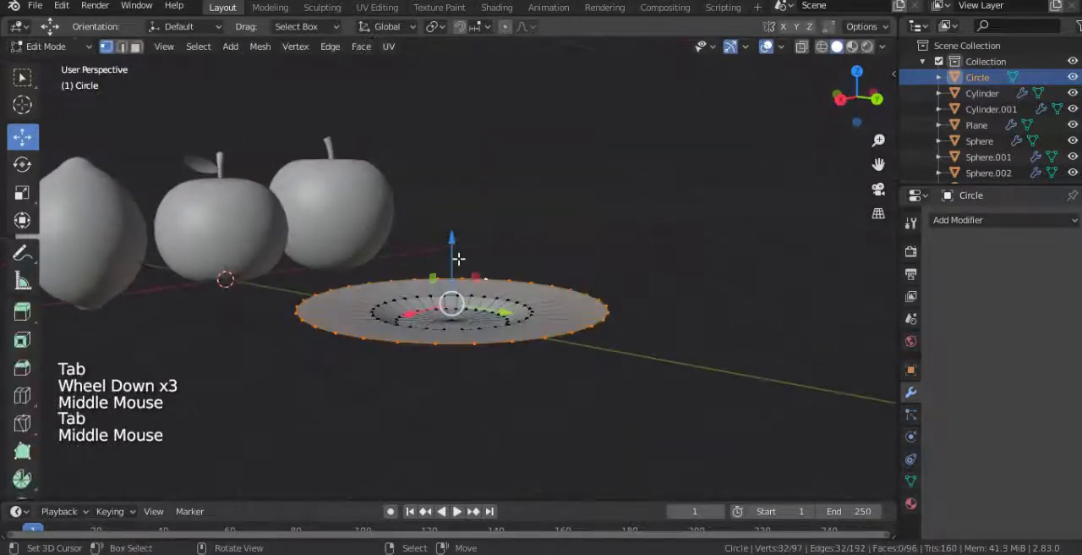
{"action": "scroll", "coordinate": [457, 258], "scroll_direction": "up", "scroll_amount": 2}
{"action": "key", "text": "ctrl+r"}
{"action": "left_click", "coordinate": [359, 332]}
{"action": "left_click", "coordinate": [359, 333]}
Raise the edge loop between the well and the rim slightly, and add a loop cut around the rim
{"action": "right_click", "coordinate": [342, 322], "text": "alt"}
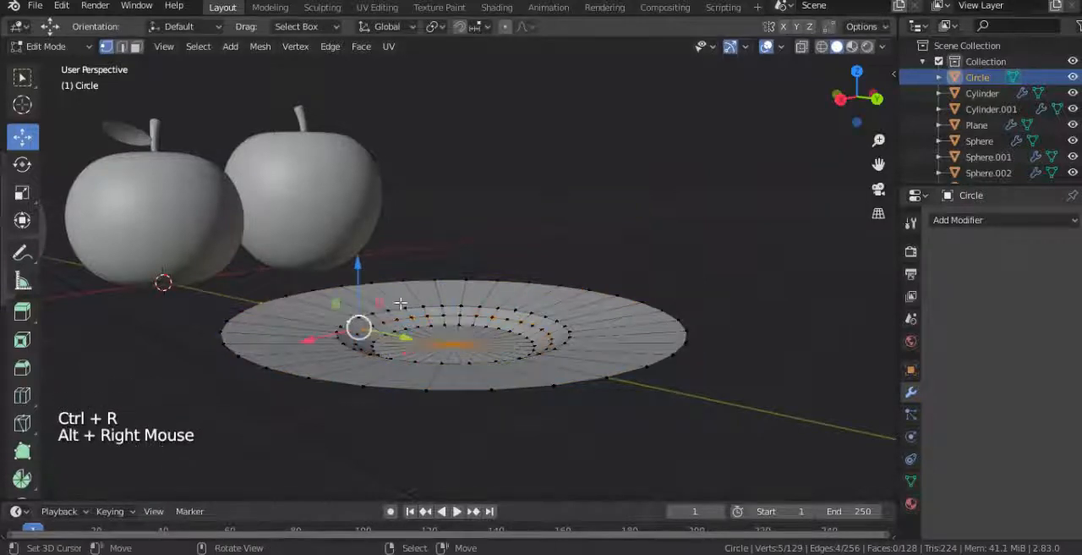
{"action": "scroll", "coordinate": [365, 304], "scroll_direction": "up", "scroll_amount": 2}
{"action": "right_click", "coordinate": [337, 312], "text": "alt"}
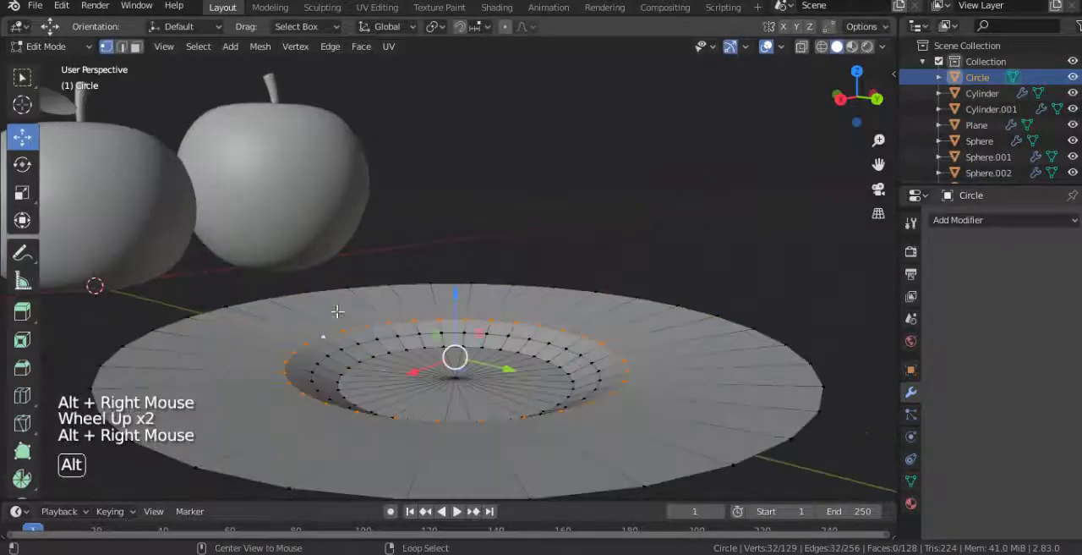
{"action": "left_click", "coordinate": [456, 300]}
{"action": "key", "text": "ctrl+r"}
{"action": "left_click", "coordinate": [363, 325]}
{"action": "left_click", "coordinate": [363, 325]}
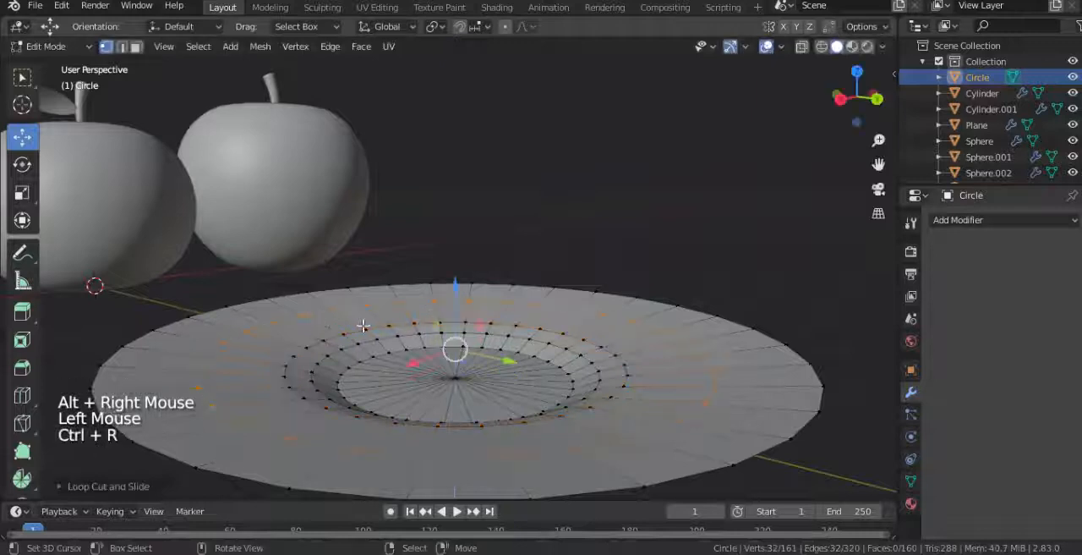
Select the whole plate mesh and give the plate smooth shading in Object Mode
{"action": "scroll", "coordinate": [362, 326], "scroll_direction": "down", "scroll_amount": 3}
{"action": "key", "text": "a"}
{"action": "middle_click_drag", "start_coordinate": [363, 326], "coordinate": [473, 211]}
{"action": "key", "text": "w"}
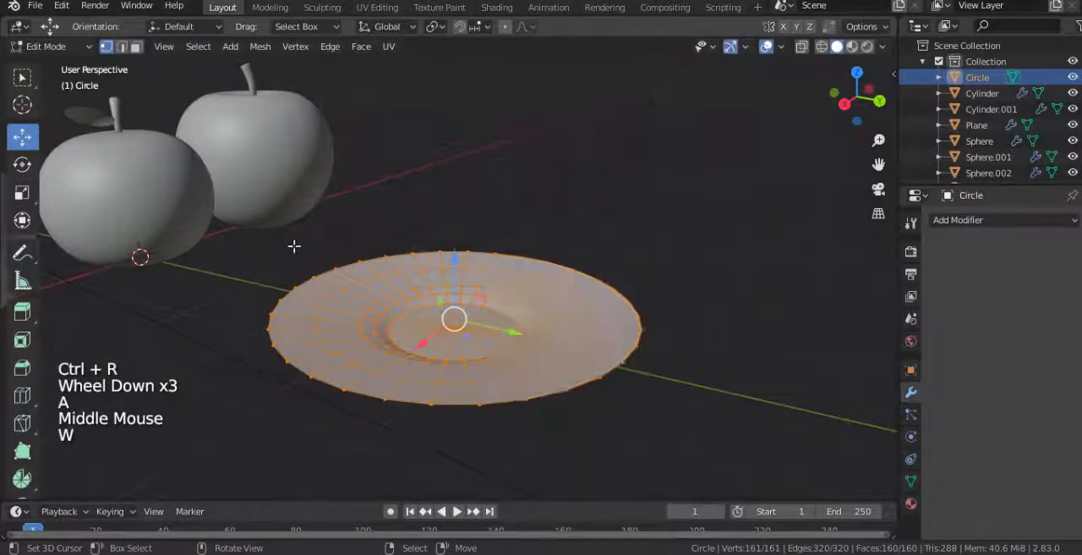
{"action": "key", "text": "Tab"}
{"action": "key", "text": "w"}
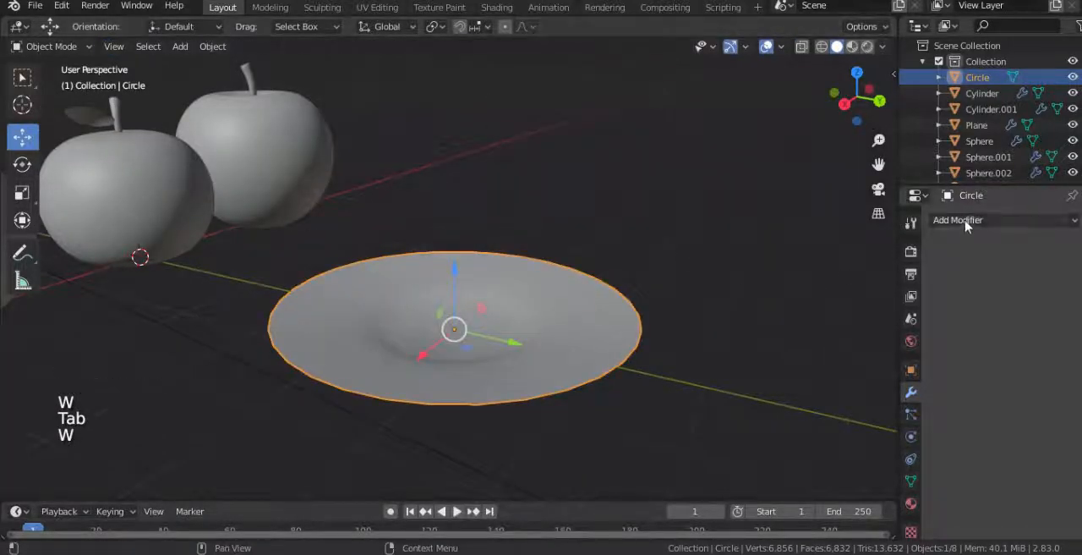
Add a Subdivision Surface modifier and a Solidify modifier to the plate
{"action": "left_click", "coordinate": [958, 220]}
{"action": "left_click", "coordinate": [752, 485]}
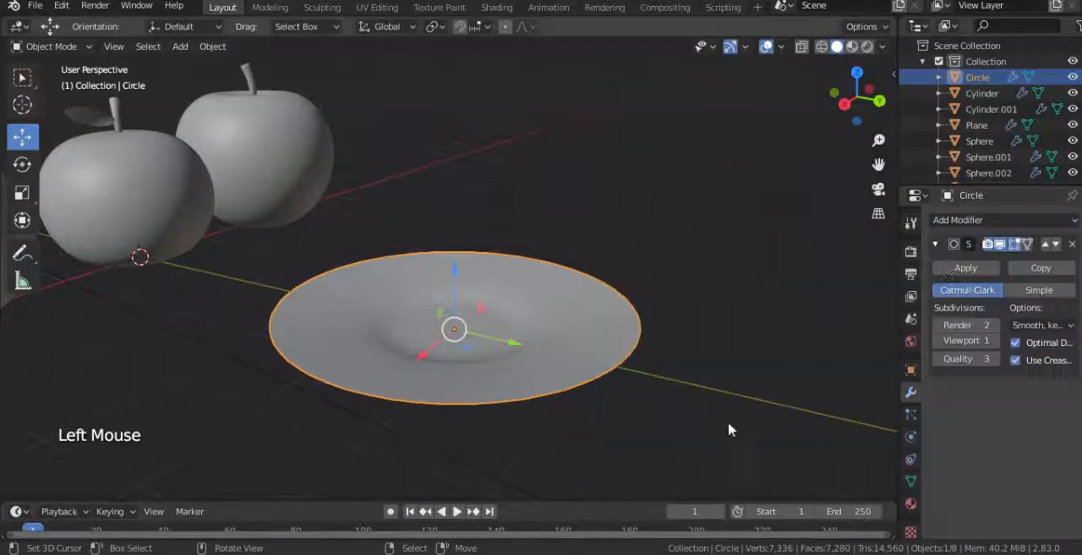
{"action": "left_click", "coordinate": [973, 221]}
{"action": "left_click", "coordinate": [758, 466]}
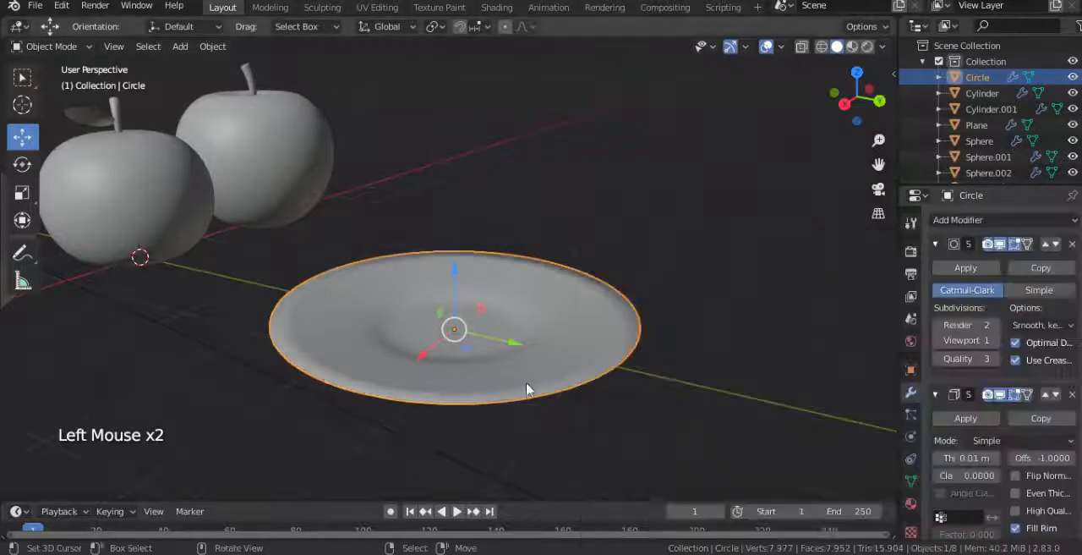
{"action": "middle_click_drag", "start_coordinate": [527, 386], "coordinate": [563, 355]}
Set the plate's Subdivision Surface levels to 2 for both render and viewport
{"action": "left_click", "coordinate": [986, 322]}
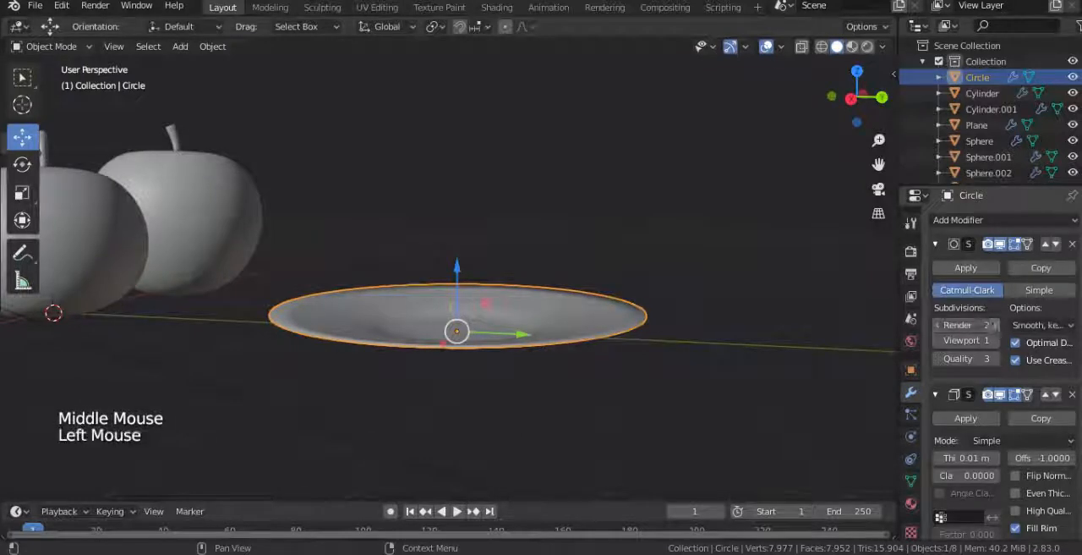
{"action": "middle_click_drag", "start_coordinate": [702, 303], "coordinate": [778, 310]}
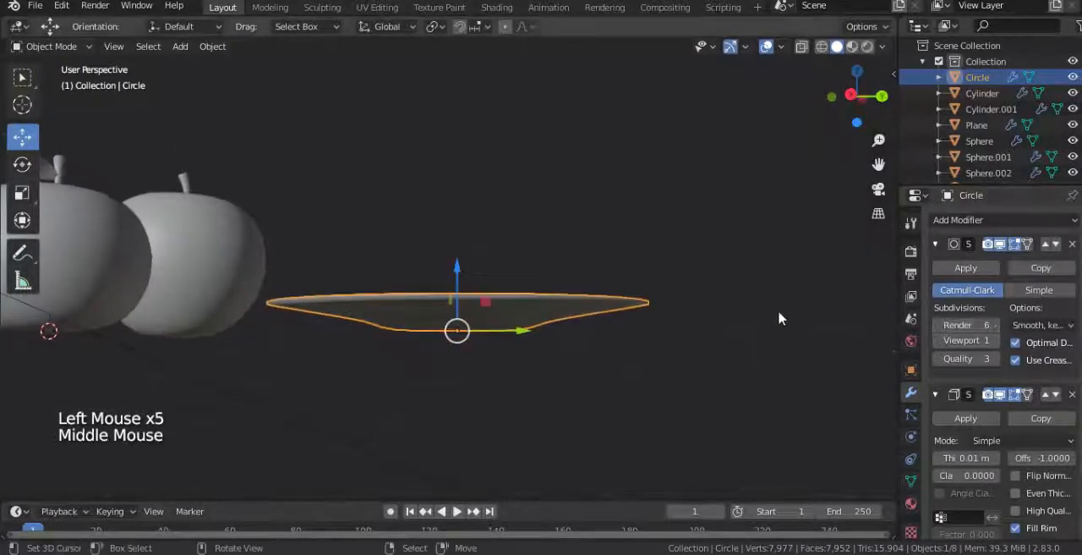
{"action": "left_click", "coordinate": [939, 326]}
{"action": "left_click", "coordinate": [939, 325]}
{"action": "left_click", "coordinate": [939, 326]}
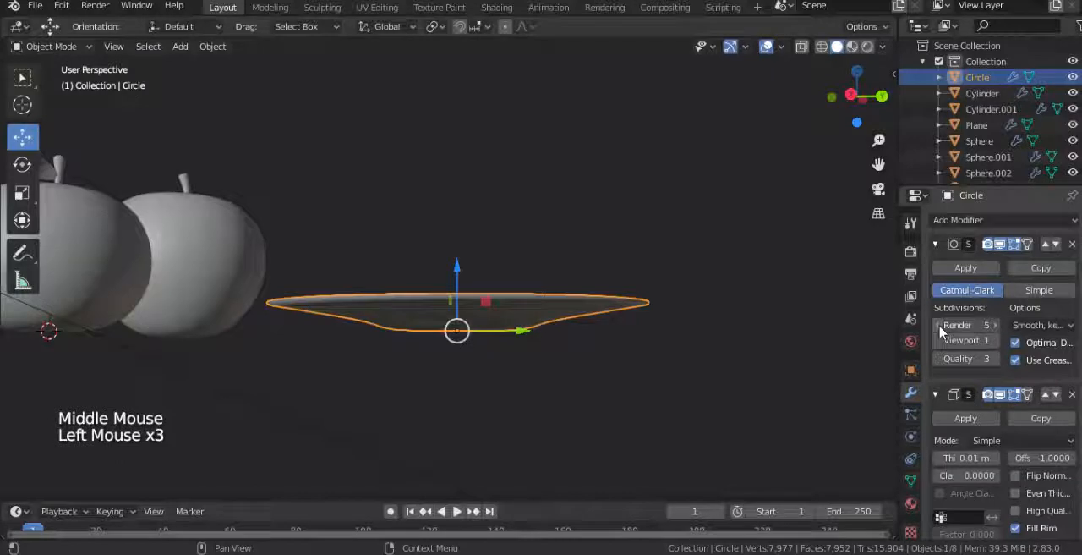
{"action": "left_click", "coordinate": [996, 340]}
Set the plate's Solidify thickness to 0.03 m
{"action": "scroll", "coordinate": [994, 377], "scroll_direction": "down", "scroll_amount": 1}
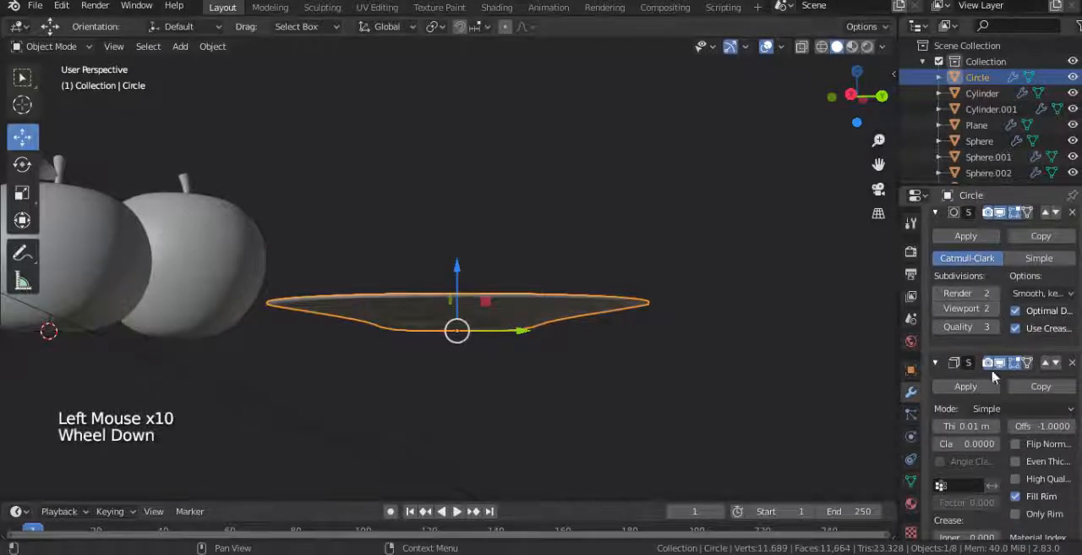
{"action": "left_click", "coordinate": [996, 430]}
{"action": "left_click", "coordinate": [996, 429]}
{"action": "left_click", "coordinate": [996, 429]}
{"action": "left_click", "coordinate": [997, 430]}
{"action": "left_click", "coordinate": [996, 429]}
{"action": "left_click", "coordinate": [939, 429]}
{"action": "middle_click_drag", "start_coordinate": [558, 181], "coordinate": [564, 222]}
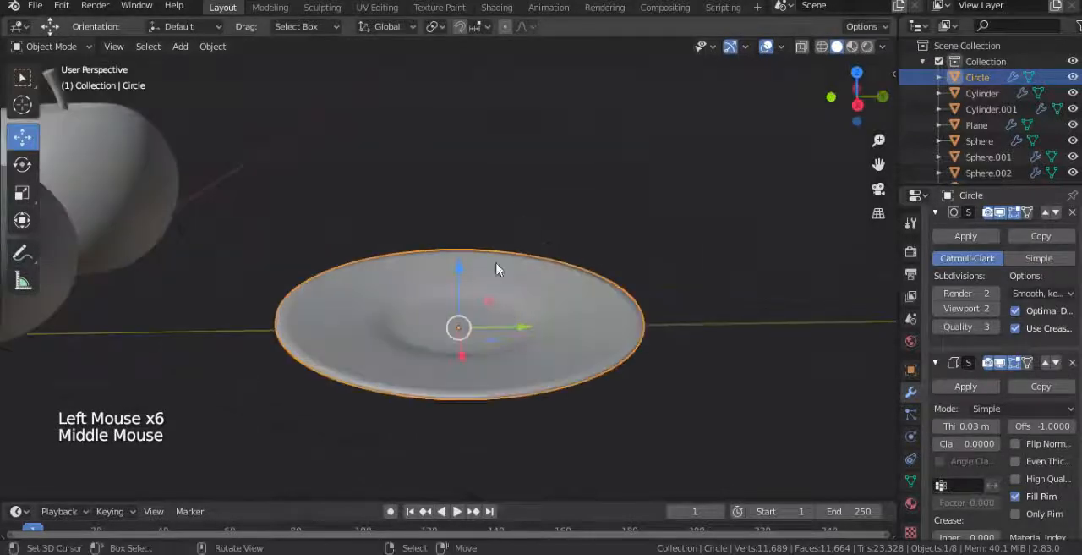
In the Shading workspace, assign a separate copy of the apple material to the plate and name it p
{"action": "left_click", "coordinate": [503, 8]}
{"action": "mouse_move", "coordinate": [553, 70]}
{"action": "middle_mouse_down"}
{"action": "mouse_move", "coordinate": [592, 127]}
{"action": "mouse_move", "coordinate": [685, 187]}
{"action": "mouse_move", "coordinate": [804, 196]}
{"action": "middle_mouse_up"}
{"action": "left_click", "coordinate": [939, 212]}
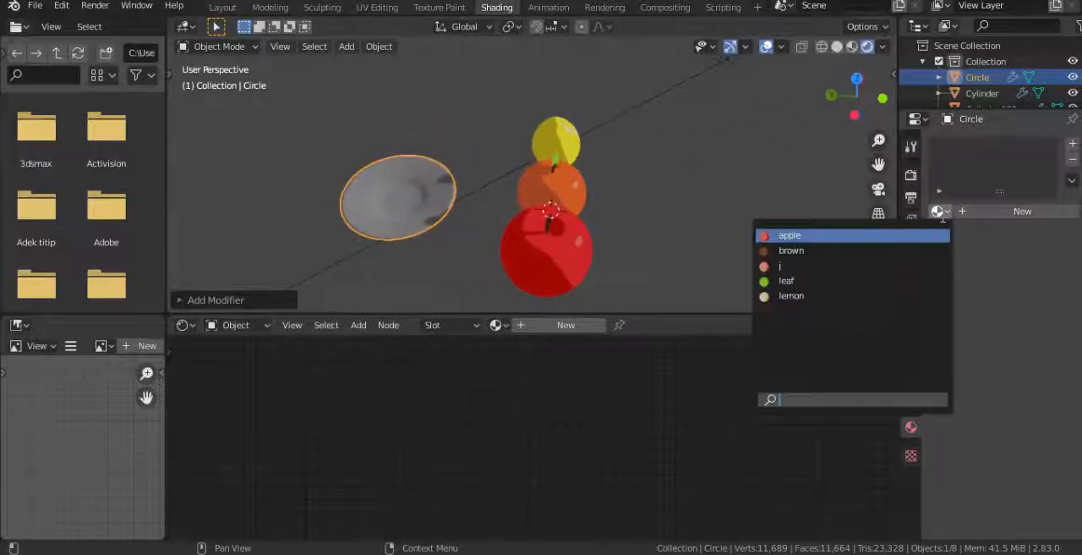
{"action": "left_click", "coordinate": [808, 234]}
{"action": "left_click", "coordinate": [1025, 212]}
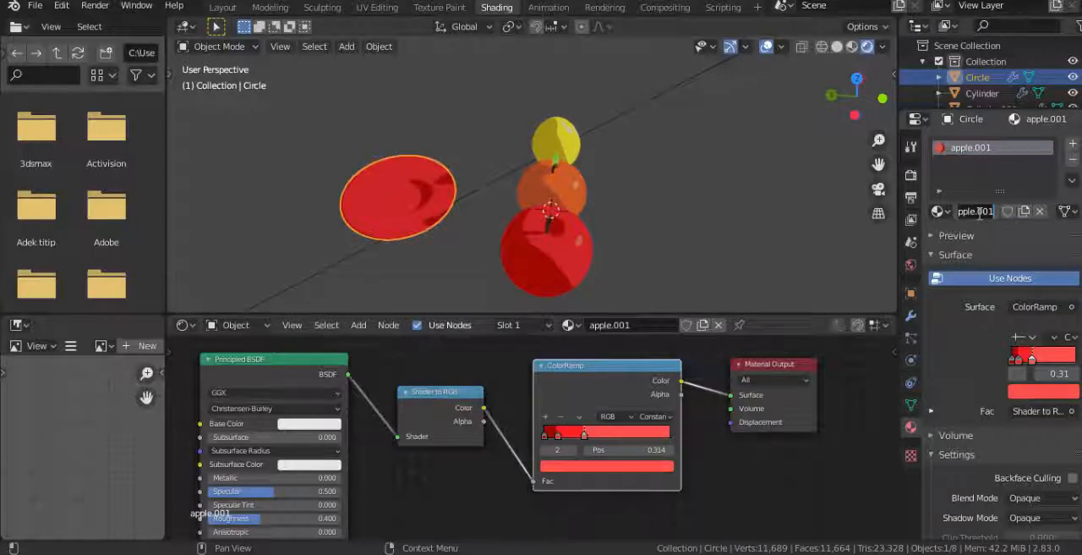
{"action": "type", "text": "p"}
{"action": "key", "text": "Return"}
Remove the highlight stop from the plate's ColorRamp and colour the main stop near-white with hue 1.000 and saturation 0.086
{"action": "scroll", "coordinate": [335, 174], "scroll_direction": "up", "scroll_amount": 2}
{"action": "middle_click_drag", "start_coordinate": [405, 178], "coordinate": [555, 159], "text": "shift"}
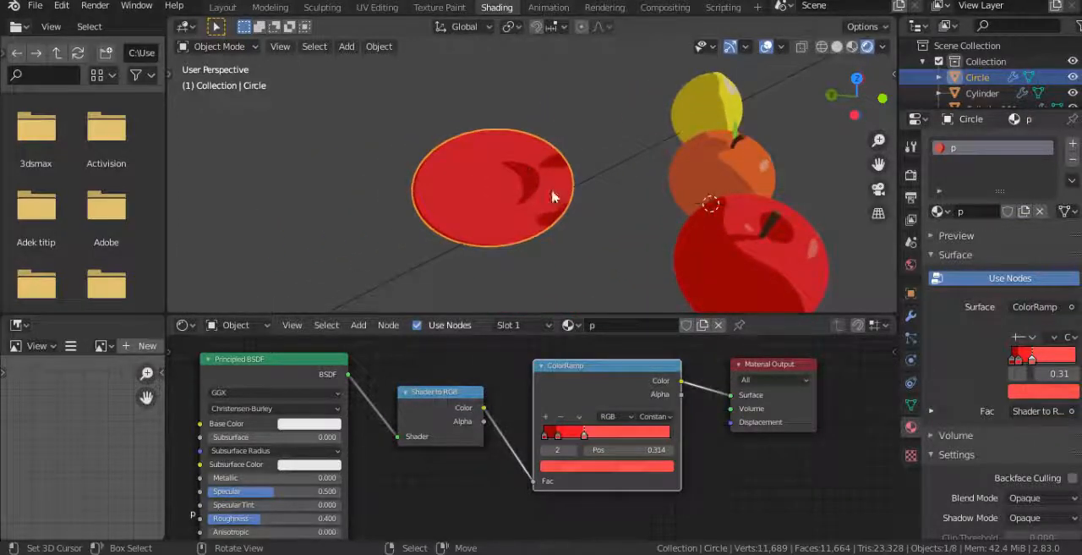
{"action": "left_click", "coordinate": [560, 417]}
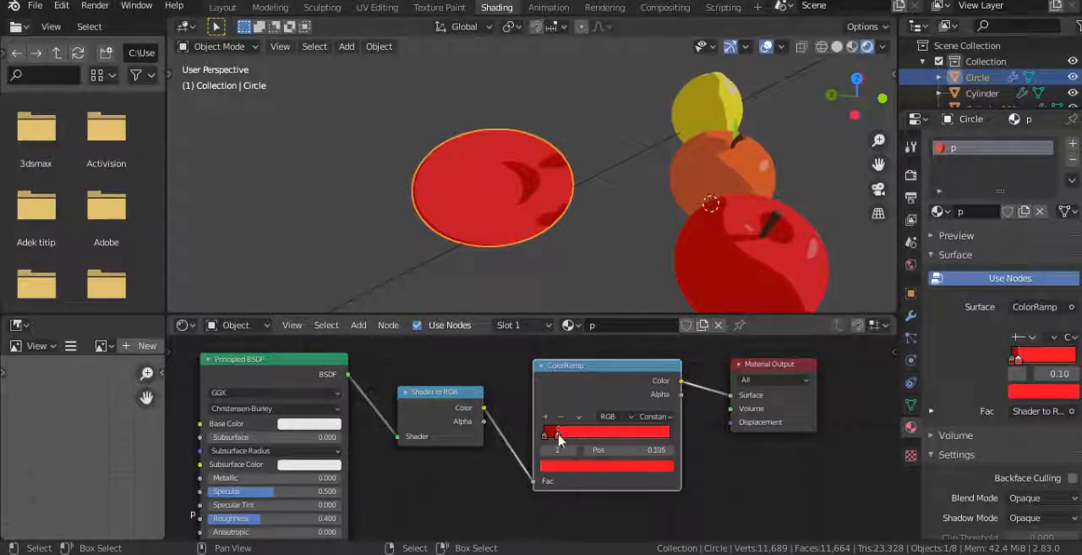
{"action": "left_click", "coordinate": [569, 466]}
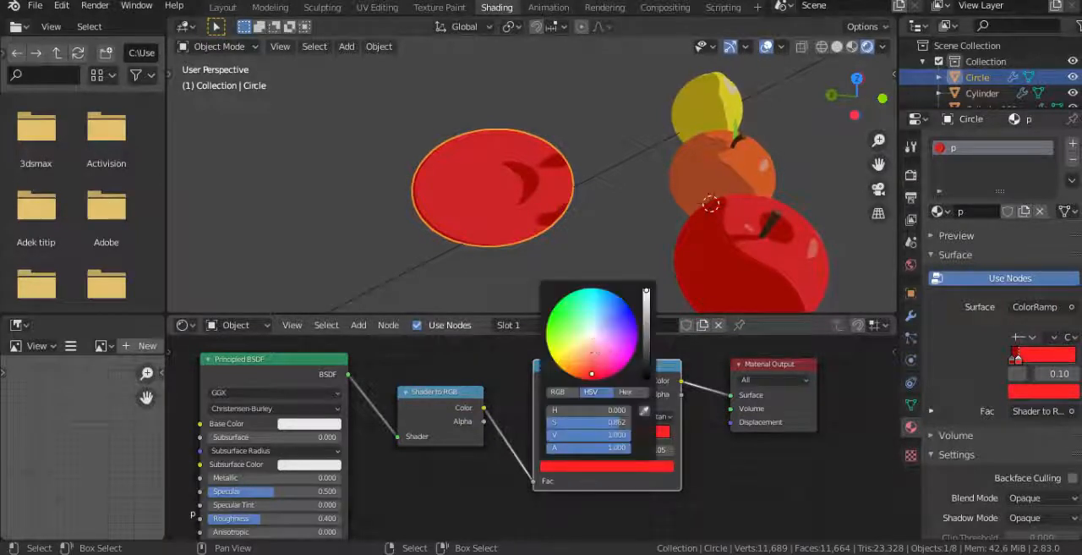
{"action": "left_click_drag", "start_coordinate": [592, 373], "coordinate": [592, 338]}
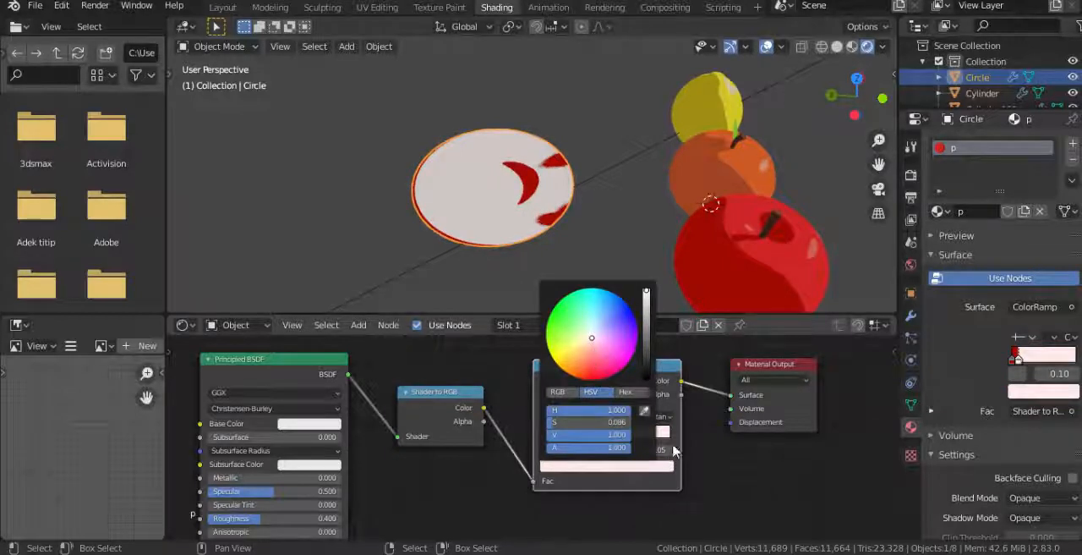
Recolour the dark stop of the plate's ColorRamp from red to a muted greyish purple for the shadows
{"action": "left_click", "coordinate": [550, 468]}
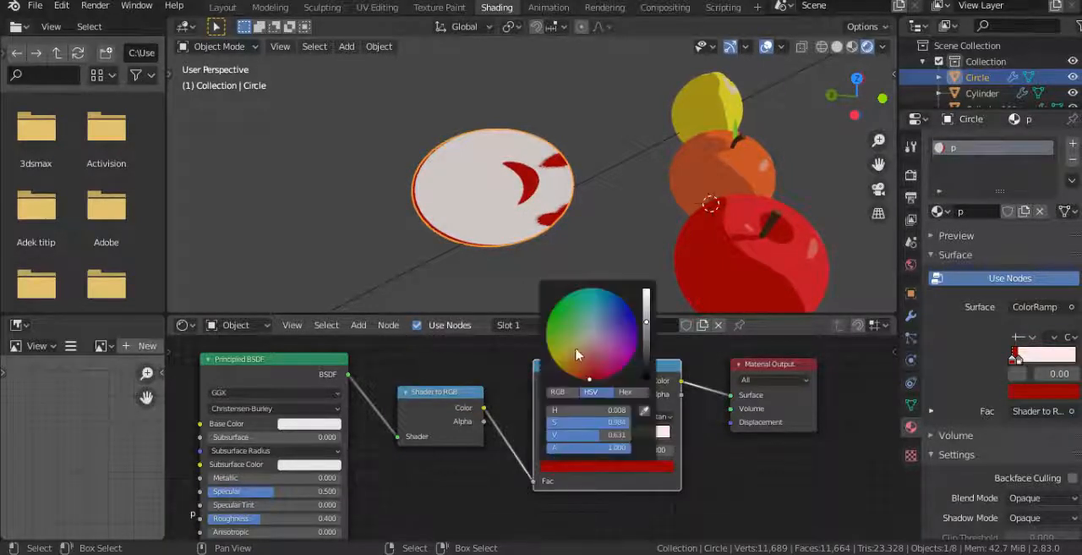
{"action": "left_click_drag", "start_coordinate": [589, 378], "coordinate": [600, 337]}
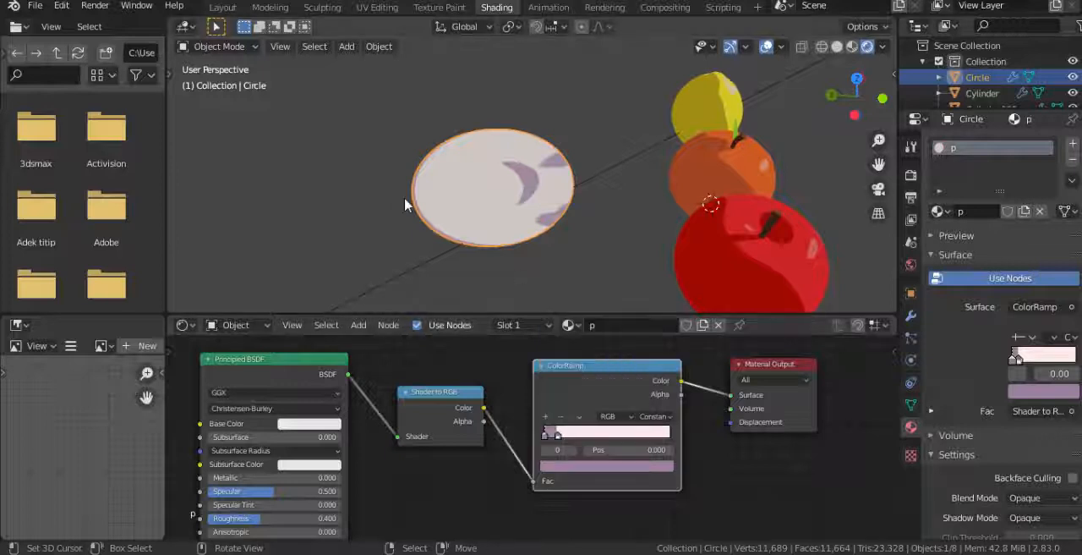
{"action": "scroll", "coordinate": [519, 176], "scroll_direction": "down", "scroll_amount": 5}
In the Layout workspace, switch to rendered shading and move the plate along the Y axis to sit beneath the fruits
{"action": "left_click", "coordinate": [222, 6]}
{"action": "scroll", "coordinate": [452, 254], "scroll_direction": "down", "scroll_amount": 5}
{"action": "middle_click_drag", "start_coordinate": [452, 290], "coordinate": [519, 292]}
{"action": "key", "text": "z"}
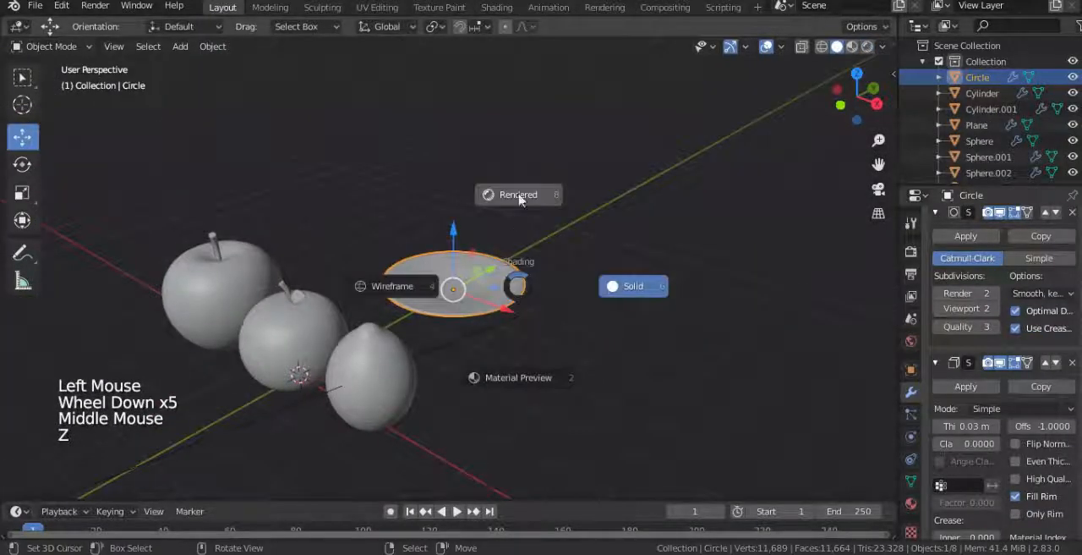
{"action": "left_click_drag", "start_coordinate": [484, 276], "coordinate": [333, 362]}
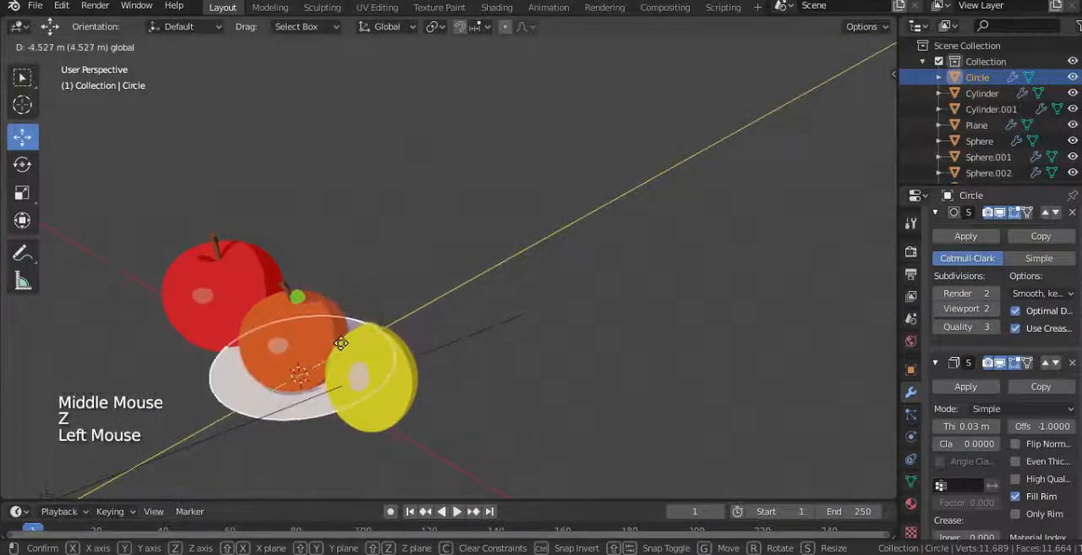
{"action": "middle_click_drag", "start_coordinate": [333, 362], "coordinate": [395, 373]}
In front view, scale the plate up until its rim spans from the apple to the lemon
{"action": "key", "text": "KP_1"}
{"action": "scroll", "coordinate": [493, 326], "scroll_direction": "up", "scroll_amount": 3}
{"action": "key", "text": "s"}
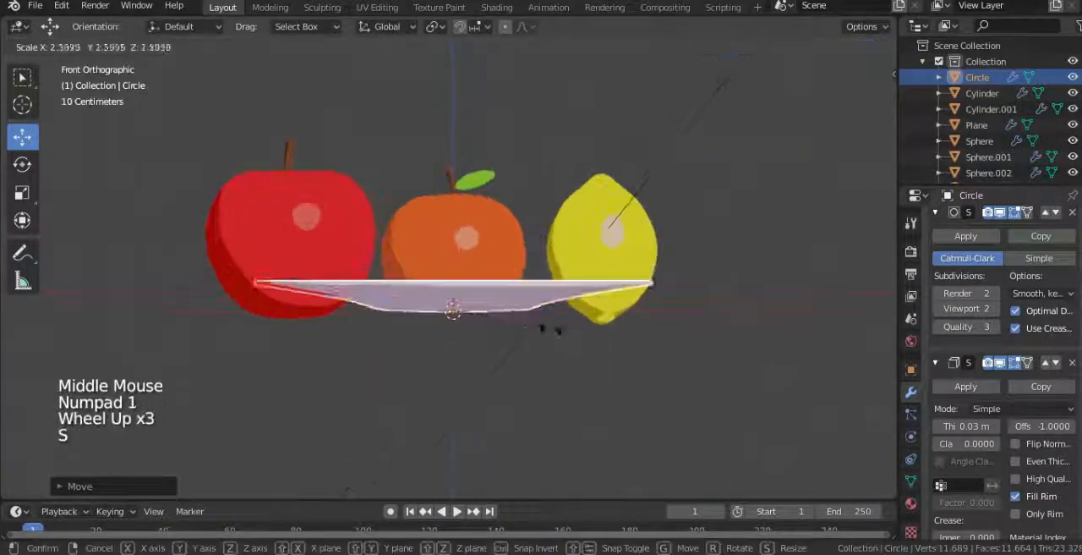
{"action": "left_click", "coordinate": [555, 333]}
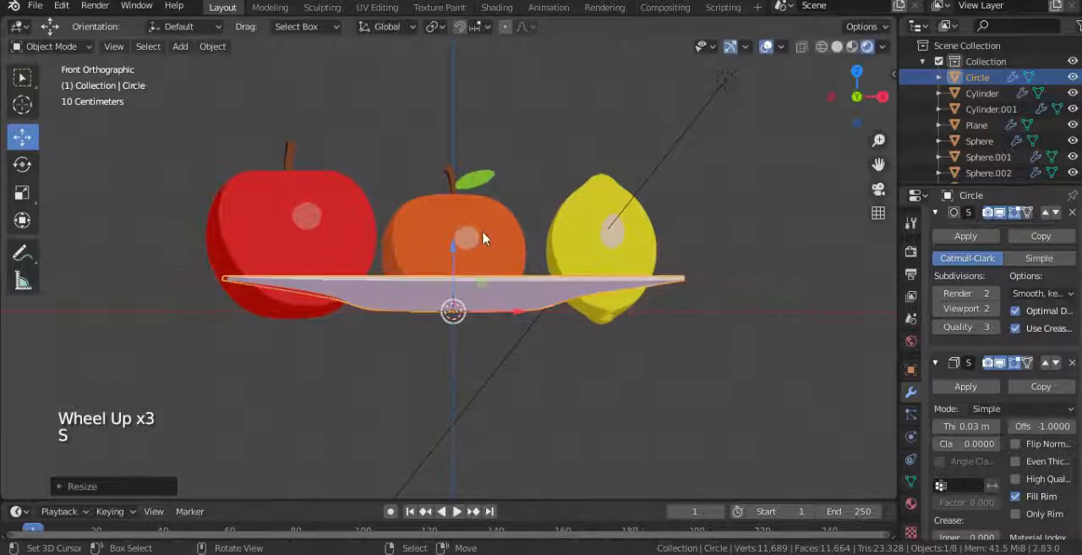
Join the orange, its stem and its leaf into one object
{"action": "right_click", "coordinate": [483, 252]}
{"action": "right_click", "coordinate": [480, 179]}
{"action": "right_click", "coordinate": [481, 179], "text": "shift"}
{"action": "right_click", "coordinate": [471, 246], "text": "shift"}
{"action": "middle_click_drag", "start_coordinate": [471, 246], "coordinate": [481, 235]}
{"action": "scroll", "coordinate": [484, 236], "scroll_direction": "down", "scroll_amount": 4}
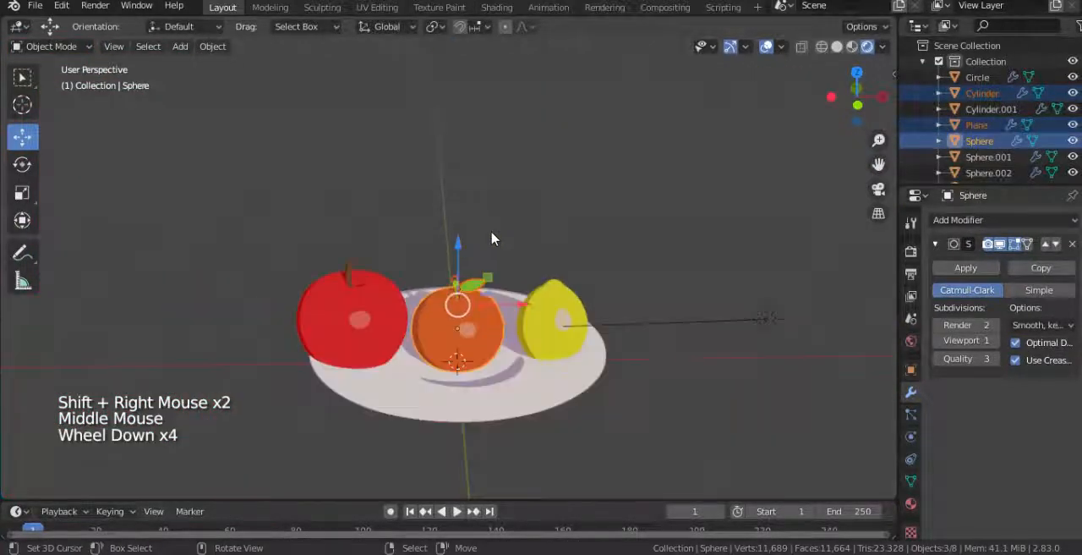
{"action": "key", "text": "ctrl+j"}
Join the apple's stem with the apple into one object
{"action": "right_click", "coordinate": [348, 279]}
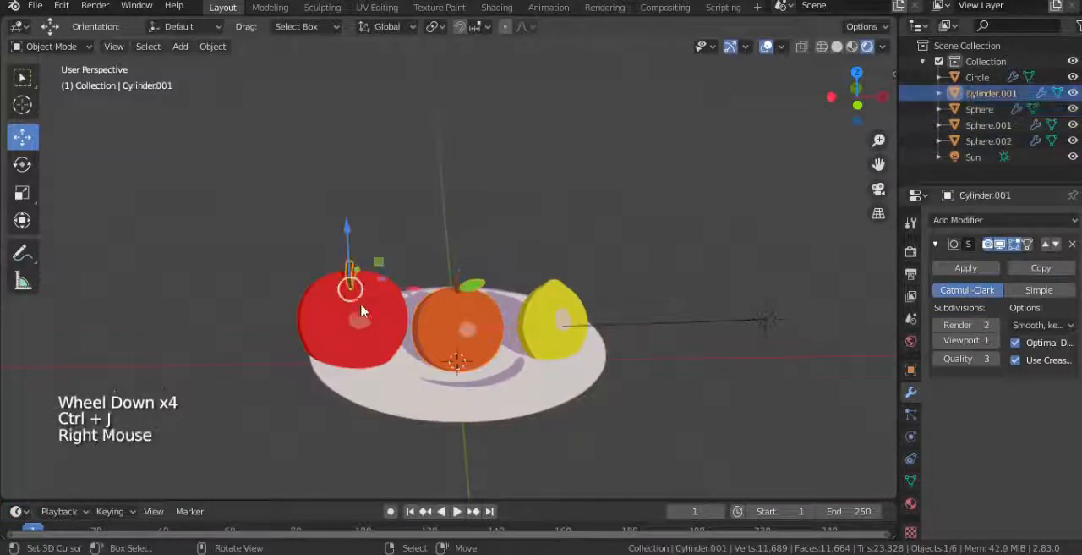
{"action": "right_click", "coordinate": [361, 326], "text": "shift"}
{"action": "key", "text": "ctrl+j"}
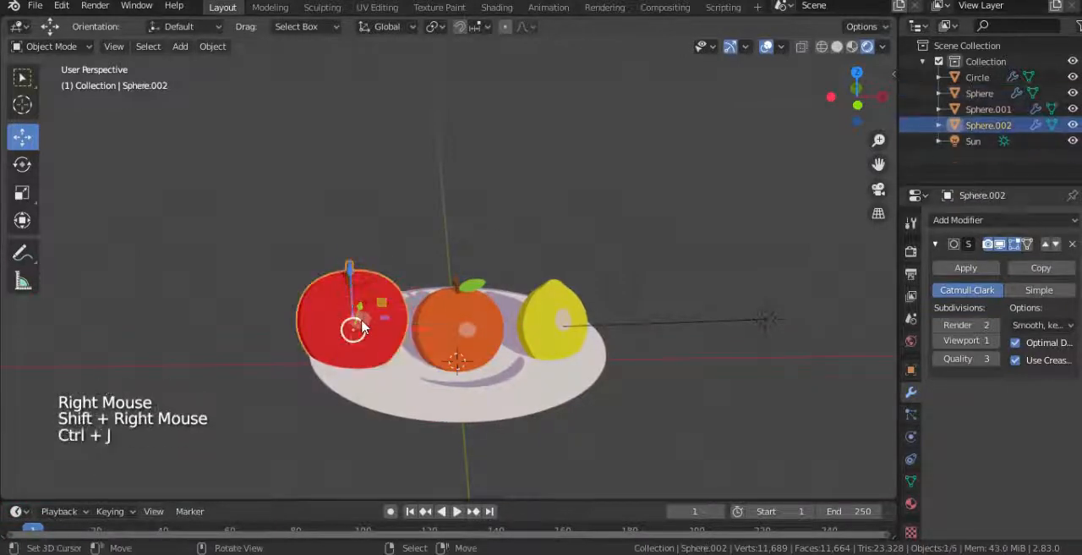
Move the lemon closer to the orange and switch the viewport to solid shading
{"action": "right_click", "coordinate": [526, 317]}
{"action": "middle_click_drag", "start_coordinate": [526, 317], "coordinate": [461, 389]}
{"action": "key", "text": "g"}
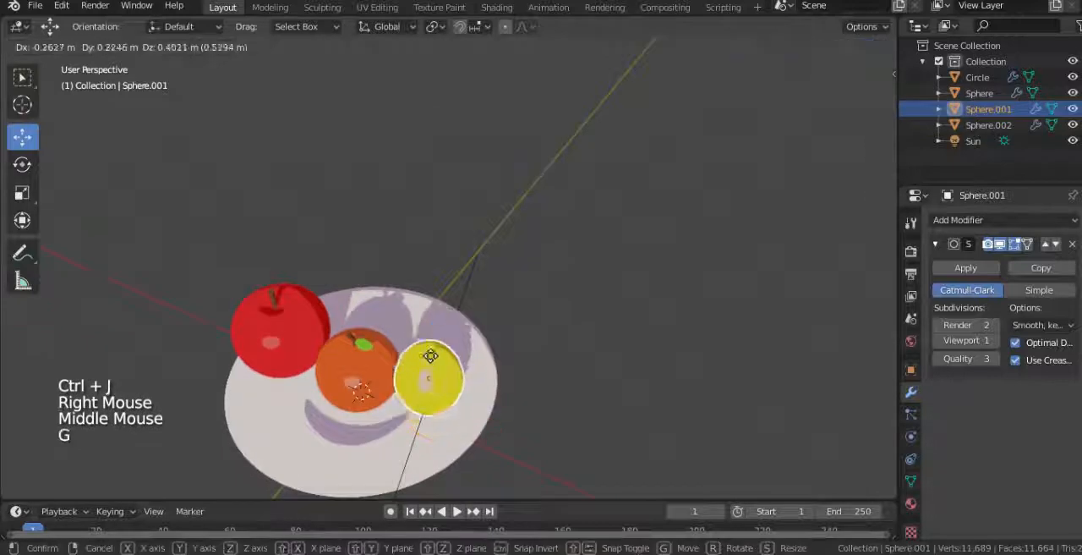
{"action": "left_click", "coordinate": [431, 355]}
{"action": "key", "text": "z"}
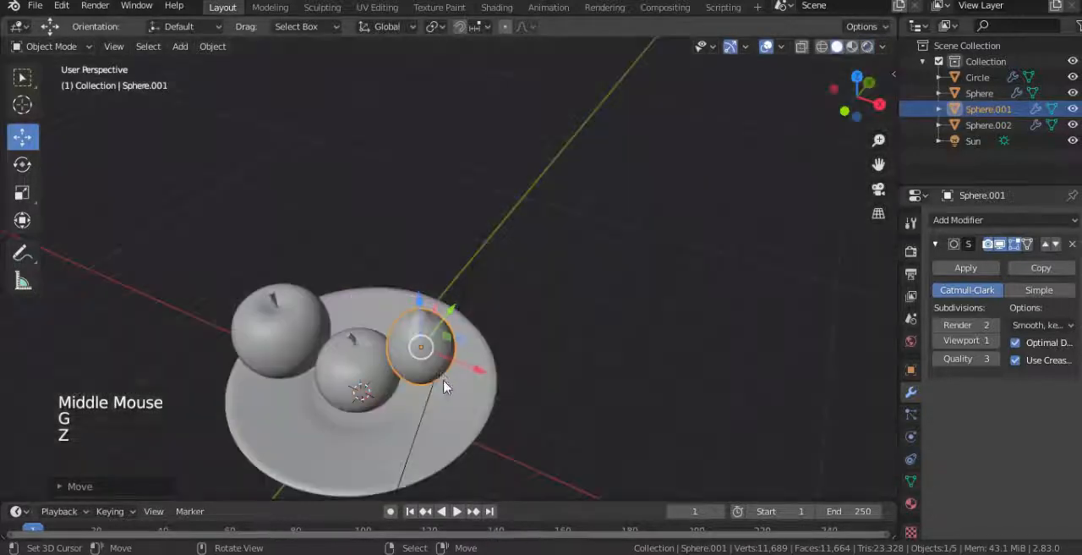
{"action": "mouse_move", "coordinate": [416, 345]}
{"action": "middle_mouse_down"}
{"action": "mouse_move", "coordinate": [415, 321]}
{"action": "mouse_move", "coordinate": [375, 254]}
{"action": "mouse_move", "coordinate": [345, 301]}
{"action": "middle_mouse_up"}
{"action": "scroll", "coordinate": [416, 321], "scroll_direction": "up", "scroll_amount": 2}
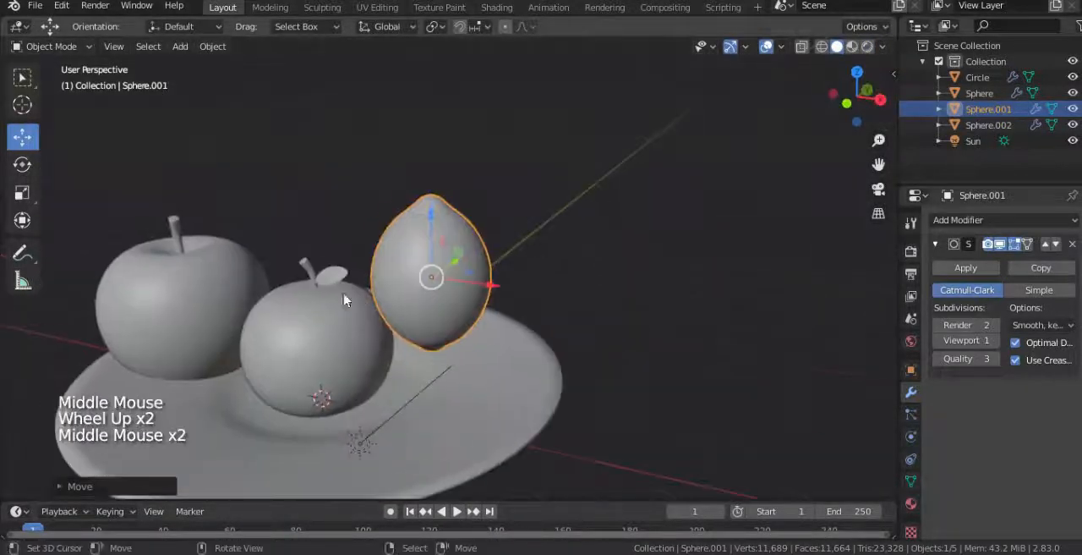
Move the orange so its underside rests near the plate's surface
{"action": "right_click", "coordinate": [330, 345]}
{"action": "middle_click_drag", "start_coordinate": [329, 345], "coordinate": [529, 287], "text": "shift"}
{"action": "scroll", "coordinate": [345, 269], "scroll_direction": "up", "scroll_amount": 1, "text": "shift"}
{"action": "scroll", "coordinate": [529, 287], "scroll_direction": "up", "scroll_amount": 2}
{"action": "key", "text": "g"}
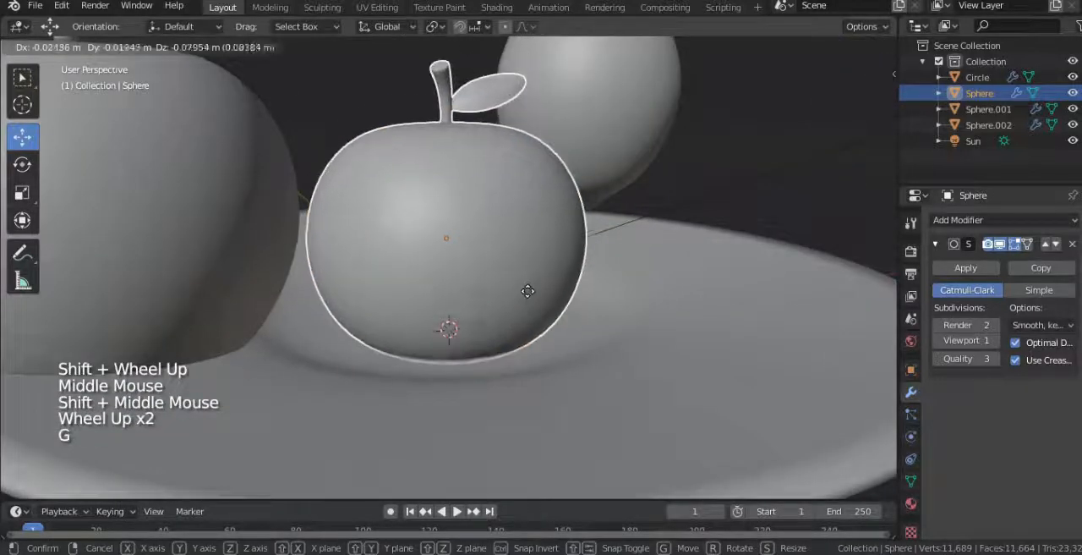
{"action": "left_click", "coordinate": [529, 283]}
{"action": "scroll", "coordinate": [597, 367], "scroll_direction": "down", "scroll_amount": 2}
{"action": "middle_click_drag", "start_coordinate": [536, 343], "coordinate": [486, 316]}
Rotate the orange slightly and reposition it so it sits naturally on the plate
{"action": "left_click_drag", "start_coordinate": [446, 281], "coordinate": [473, 285]}
{"action": "middle_click_drag", "start_coordinate": [474, 285], "coordinate": [615, 269]}
{"action": "scroll", "coordinate": [614, 270], "scroll_direction": "up", "scroll_amount": 2}
{"action": "key", "text": "r"}
{"action": "left_click", "coordinate": [724, 212]}
{"action": "key", "text": "g"}
{"action": "left_click", "coordinate": [719, 194]}
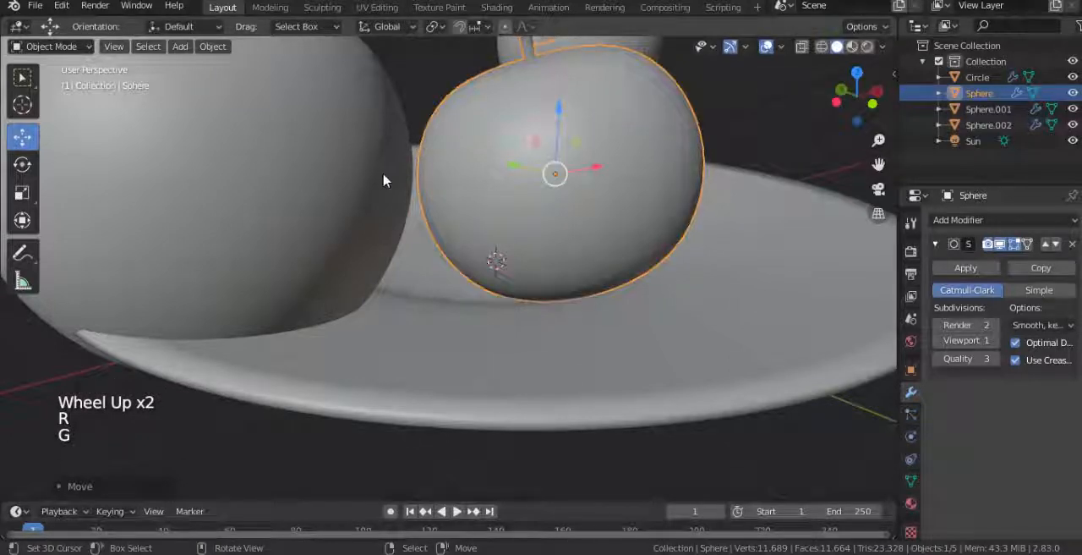
Move the apple onto the plate beside the orange, adjusting its position from a second angle
{"action": "scroll", "coordinate": [358, 203], "scroll_direction": "down", "scroll_amount": 3}
{"action": "right_click", "coordinate": [358, 203]}
{"action": "middle_click_drag", "start_coordinate": [358, 203], "coordinate": [466, 232]}
{"action": "key", "text": "g"}
{"action": "left_click", "coordinate": [372, 178]}
{"action": "key", "text": "g"}
{"action": "left_click", "coordinate": [643, 300]}
Tilt the apple and lower it to rest on the plate
{"action": "scroll", "coordinate": [415, 205], "scroll_direction": "up", "scroll_amount": 2}
{"action": "key", "text": "r"}
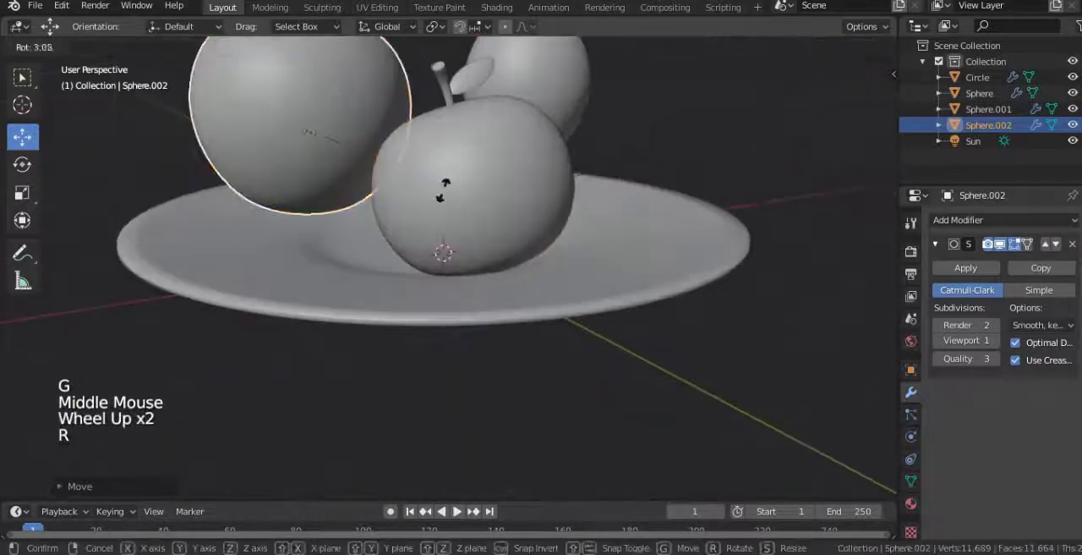
{"action": "left_click", "coordinate": [437, 211]}
{"action": "key", "text": "g"}
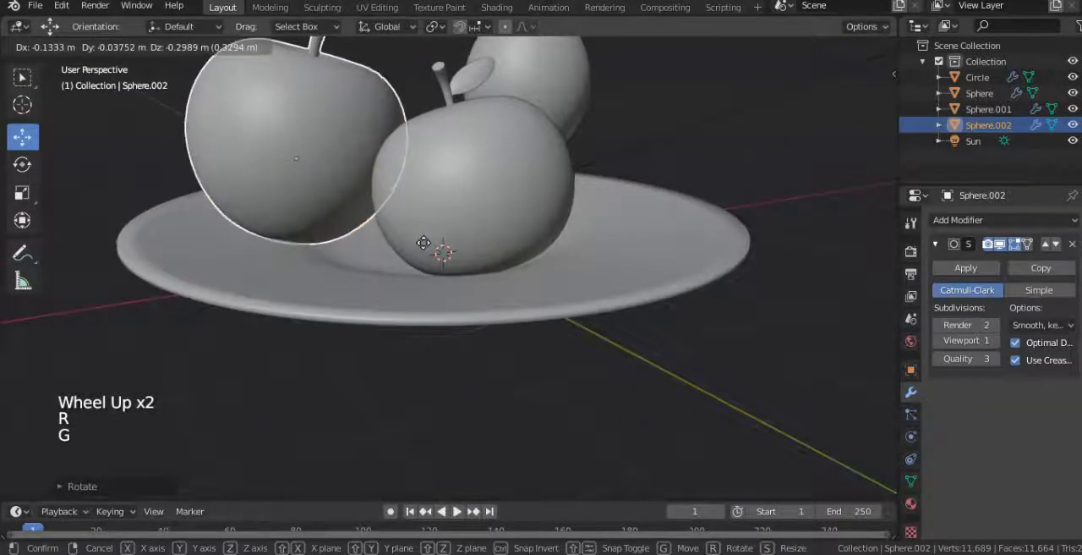
{"action": "left_click", "coordinate": [436, 247]}
In top view, nudge the orange toward the plate's front edge, clear of the apple
{"action": "scroll", "coordinate": [437, 248], "scroll_direction": "down", "scroll_amount": 2}
{"action": "middle_click_drag", "start_coordinate": [437, 249], "coordinate": [392, 322]}
{"action": "key", "text": "KP_7"}
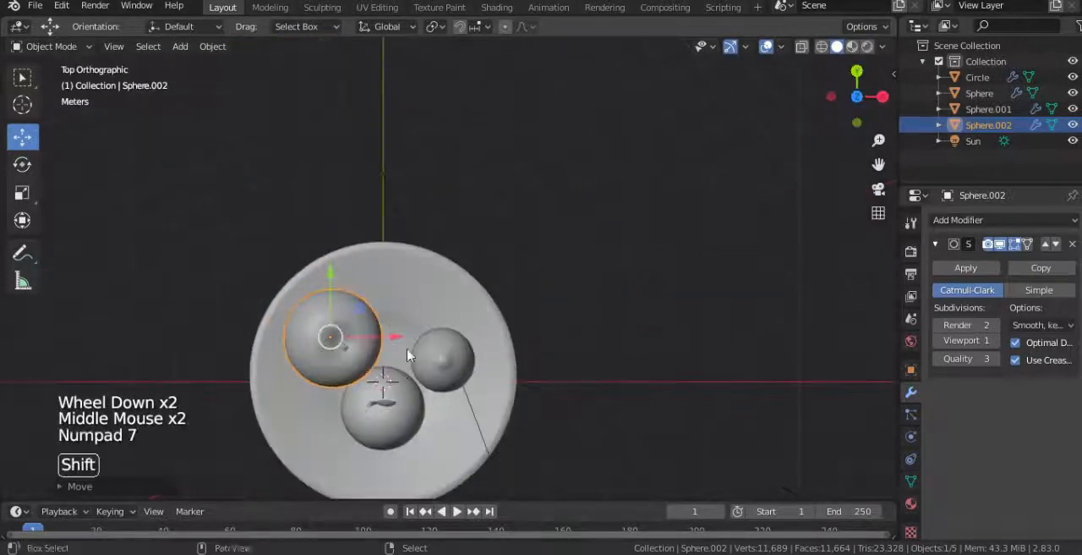
{"action": "middle_click_drag", "start_coordinate": [407, 355], "coordinate": [321, 326], "text": "shift"}
{"action": "scroll", "coordinate": [321, 326], "scroll_direction": "up", "scroll_amount": 2, "text": "shift"}
{"action": "scroll", "coordinate": [315, 325], "scroll_direction": "up", "scroll_amount": 1}
{"action": "right_click", "coordinate": [316, 326]}
{"action": "right_click", "coordinate": [363, 316]}
{"action": "scroll", "coordinate": [359, 319], "scroll_direction": "up", "scroll_amount": 2}
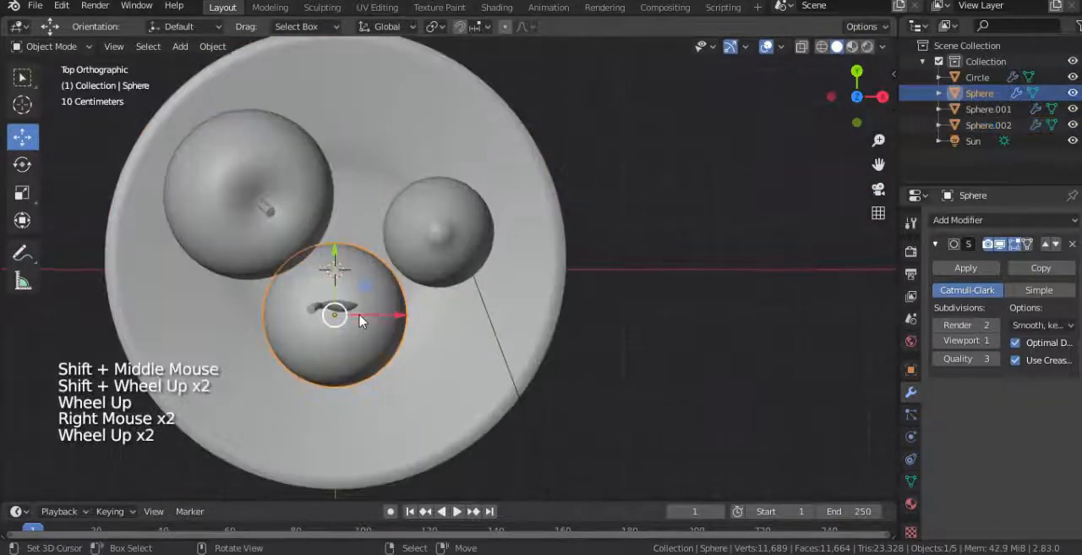
{"action": "key", "text": "g"}
{"action": "left_click", "coordinate": [362, 324]}
In top view, nudge the apple against the orange and move the lemon closer to both
{"action": "right_click", "coordinate": [289, 216]}
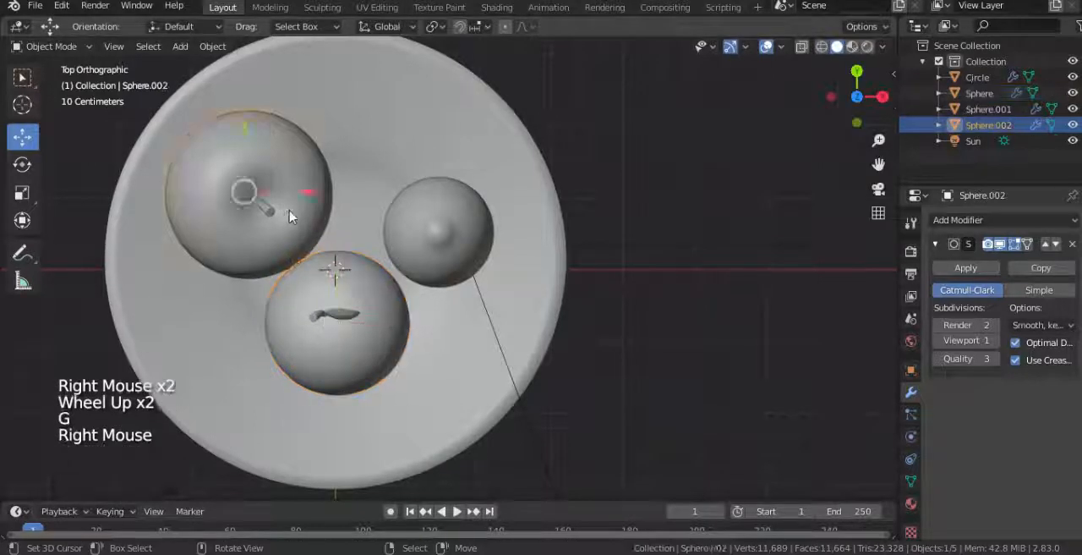
{"action": "key", "text": "g"}
{"action": "left_click", "coordinate": [296, 210]}
{"action": "right_click", "coordinate": [427, 241]}
{"action": "key", "text": "g"}
{"action": "left_click", "coordinate": [415, 251]}
Rotate the lemon to lay it on its side and reposition it beside the other fruits
{"action": "mouse_move", "coordinate": [414, 251]}
{"action": "middle_mouse_down"}
{"action": "mouse_move", "coordinate": [420, 232]}
{"action": "mouse_move", "coordinate": [427, 253]}
{"action": "middle_mouse_up"}
{"action": "key", "text": "r"}
{"action": "left_click", "coordinate": [430, 167]}
{"action": "key", "text": "g"}
{"action": "left_click", "coordinate": [508, 188]}
Lower the tilted lemon onto the plate and refine its position between the apple and the orange
{"action": "middle_click_drag", "start_coordinate": [507, 189], "coordinate": [392, 213]}
{"action": "scroll", "coordinate": [449, 223], "scroll_direction": "up", "scroll_amount": 2}
{"action": "key", "text": "g"}
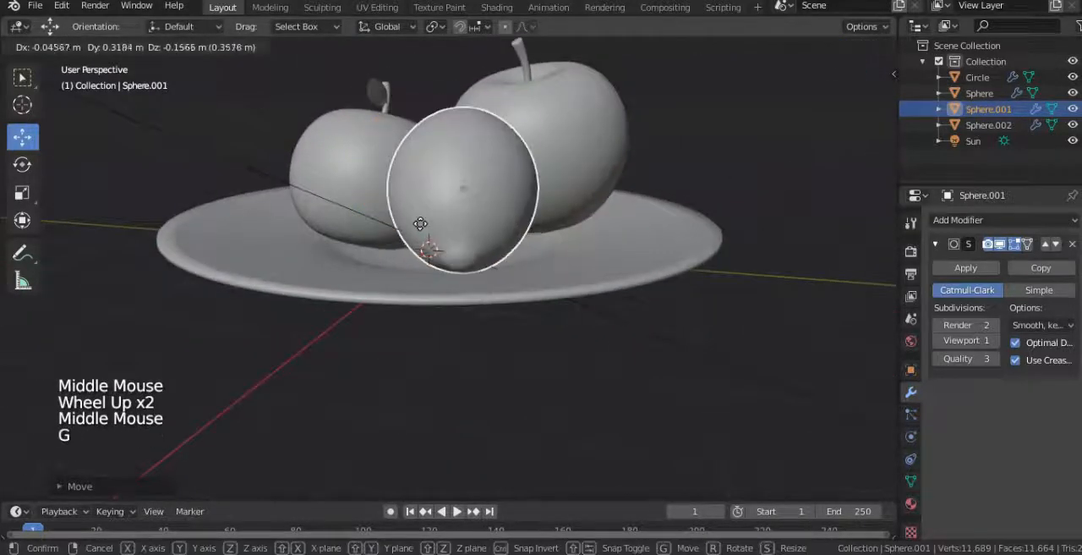
{"action": "left_click", "coordinate": [401, 207]}
{"action": "middle_click_drag", "start_coordinate": [402, 207], "coordinate": [438, 264]}
{"action": "key", "text": "g"}
{"action": "left_click", "coordinate": [427, 256]}
{"action": "scroll", "coordinate": [414, 288], "scroll_direction": "down", "scroll_amount": 3}
{"action": "middle_click_drag", "start_coordinate": [411, 296], "coordinate": [446, 229]}
{"action": "right_click", "coordinate": [464, 377]}
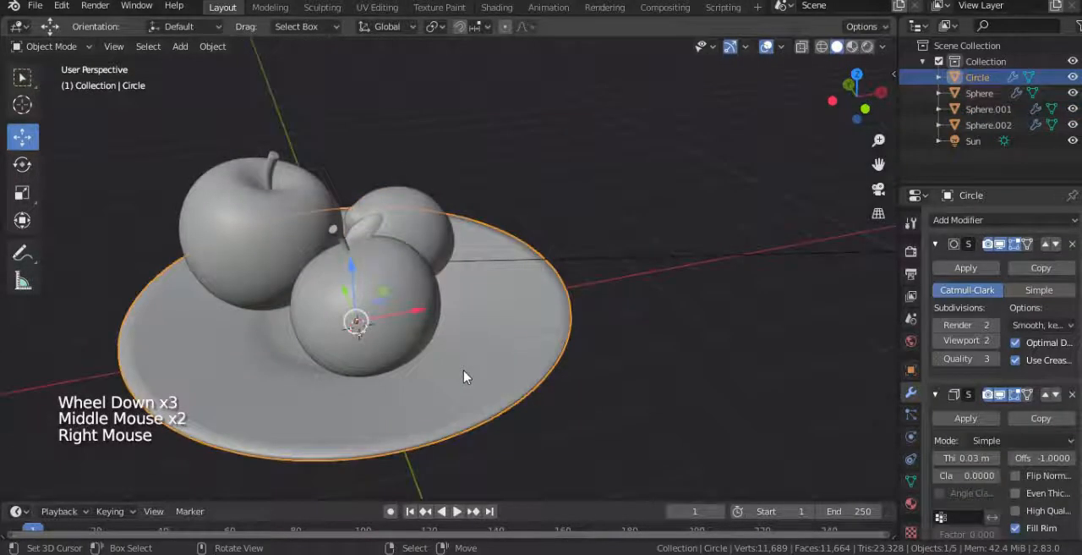
{"action": "key", "text": "KP_7"}
{"action": "key", "text": "g"}
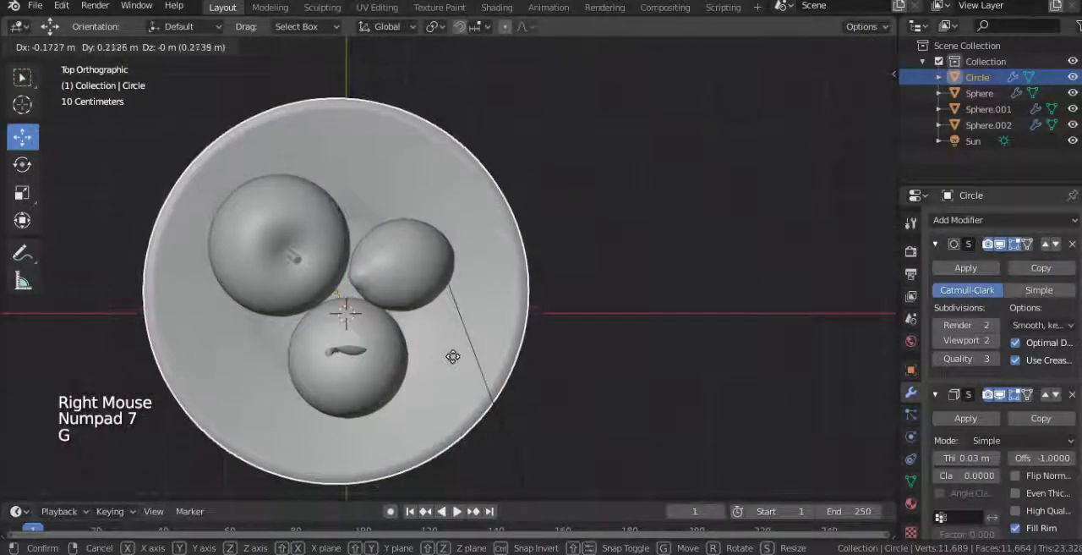
{"action": "right_click", "coordinate": [449, 350]}
Select all three fruits, move them together toward the plate's centre and rotate them as a group
{"action": "right_click", "coordinate": [397, 262]}
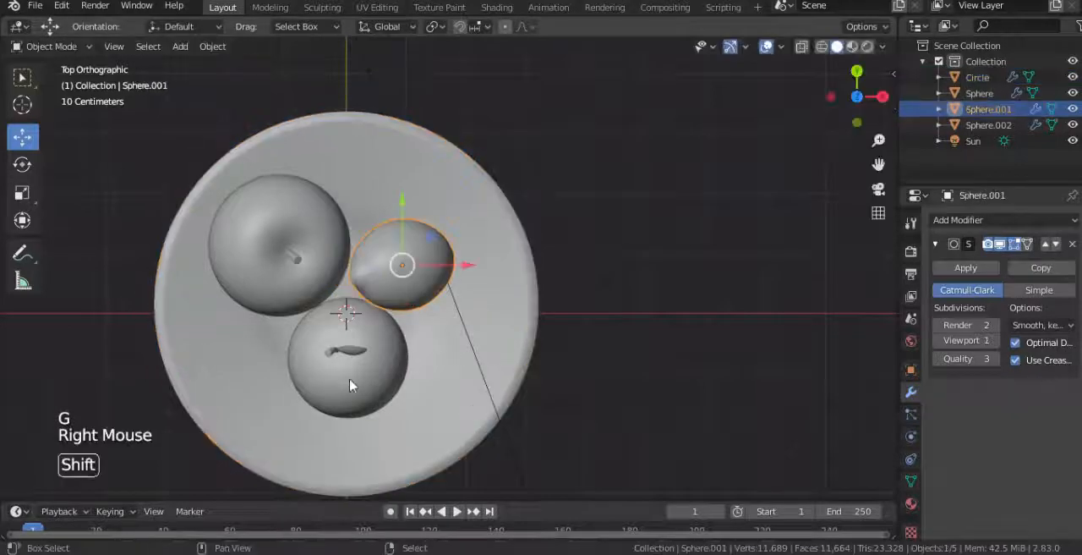
{"action": "right_click", "coordinate": [358, 309], "text": "shift"}
{"action": "right_click", "coordinate": [346, 283], "text": "shift"}
{"action": "key", "text": "g"}
{"action": "left_click", "coordinate": [347, 270]}
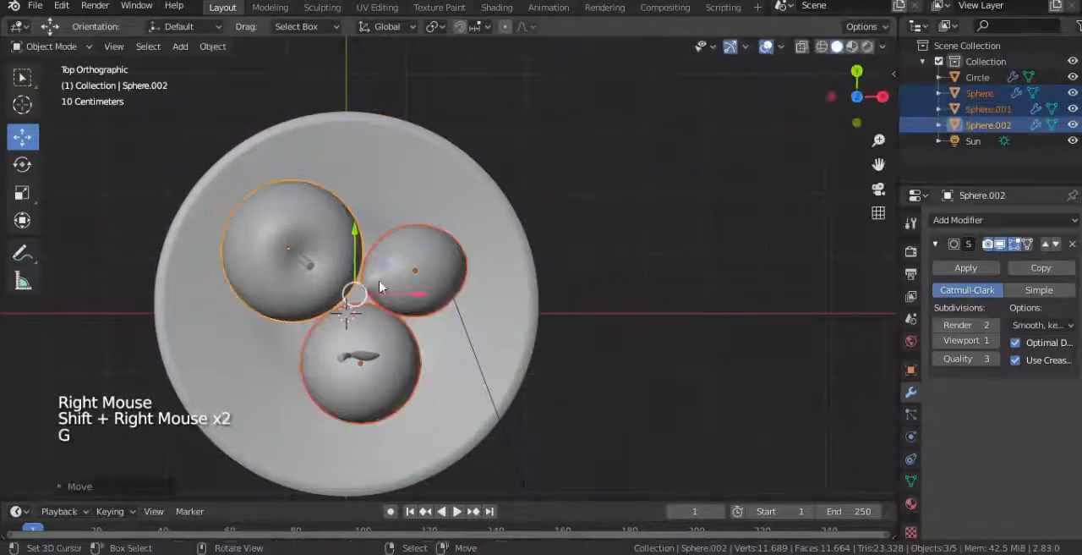
{"action": "key", "text": "r"}
{"action": "left_click", "coordinate": [473, 256]}
Select the apple alone and adjust its position next to the orange
{"action": "middle_click_drag", "start_coordinate": [474, 256], "coordinate": [285, 234]}
{"action": "scroll", "coordinate": [478, 213], "scroll_direction": "down", "scroll_amount": 2}
{"action": "right_click", "coordinate": [372, 254]}
{"action": "right_click", "coordinate": [374, 255]}
{"action": "scroll", "coordinate": [374, 255], "scroll_direction": "up", "scroll_amount": 2}
{"action": "mouse_move", "coordinate": [374, 254]}
{"action": "middle_mouse_down"}
{"action": "mouse_move", "coordinate": [370, 236]}
{"action": "mouse_move", "coordinate": [362, 252]}
{"action": "middle_mouse_up"}
{"action": "key", "text": "g"}
{"action": "left_click", "coordinate": [362, 232]}
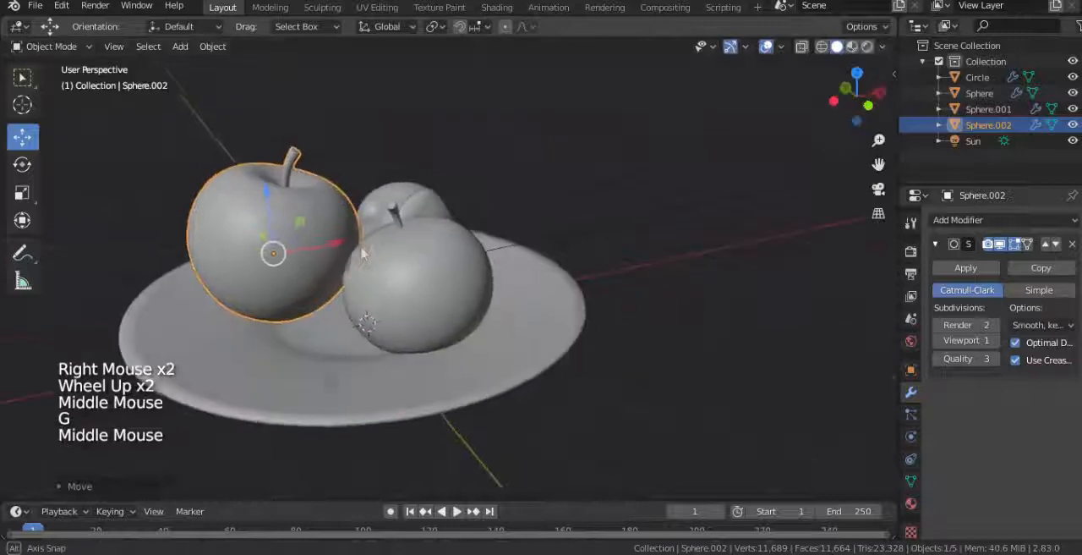
Resize the plate beneath the fruits and check its proportions in front view
{"action": "right_click", "coordinate": [370, 386]}
{"action": "key", "text": "s"}
{"action": "left_click", "coordinate": [580, 383]}
{"action": "key", "text": "KP_1"}
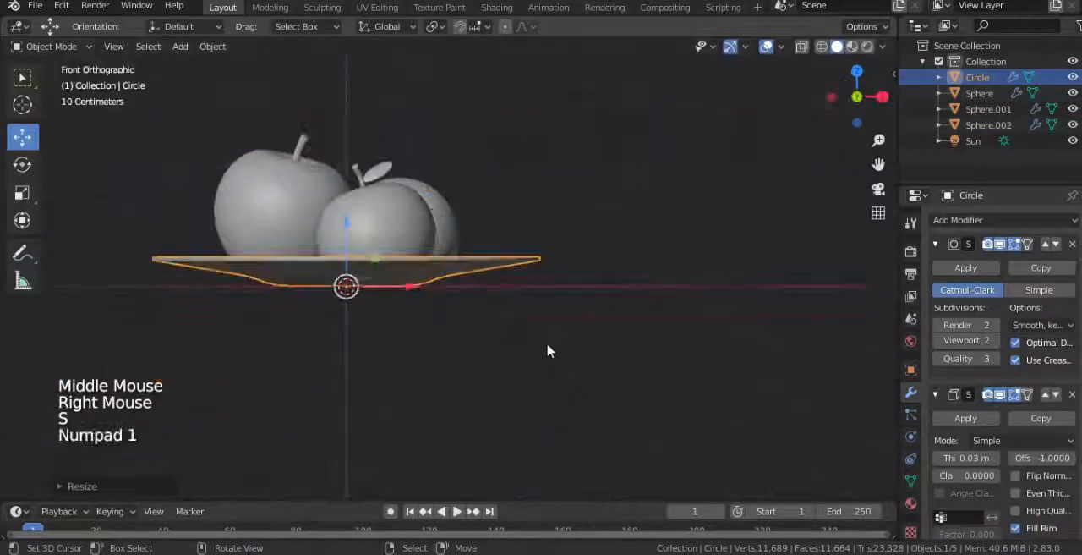
Move and slightly rotate the orange so it rests on the plate in front of the lemon
{"action": "right_click", "coordinate": [379, 244]}
{"action": "middle_click_drag", "start_coordinate": [375, 234], "coordinate": [375, 251]}
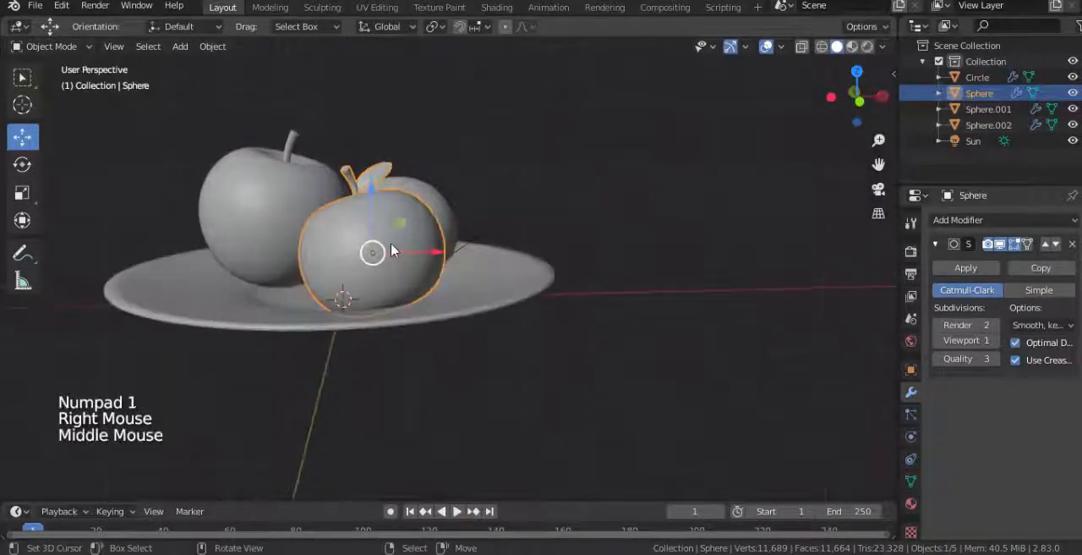
{"action": "scroll", "coordinate": [374, 245], "scroll_direction": "up", "scroll_amount": 2}
{"action": "key", "text": "g"}
{"action": "left_click", "coordinate": [423, 269]}
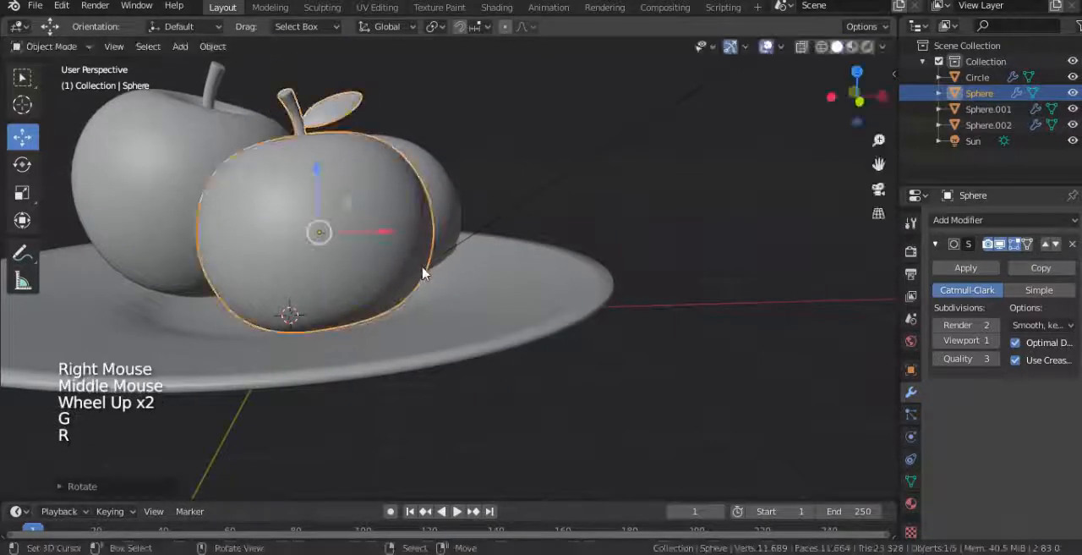
{"action": "key", "text": "g"}
{"action": "left_click", "coordinate": [403, 259]}
{"action": "scroll", "coordinate": [403, 259], "scroll_direction": "down", "scroll_amount": 3}
{"action": "middle_click_drag", "start_coordinate": [404, 259], "coordinate": [452, 310]}
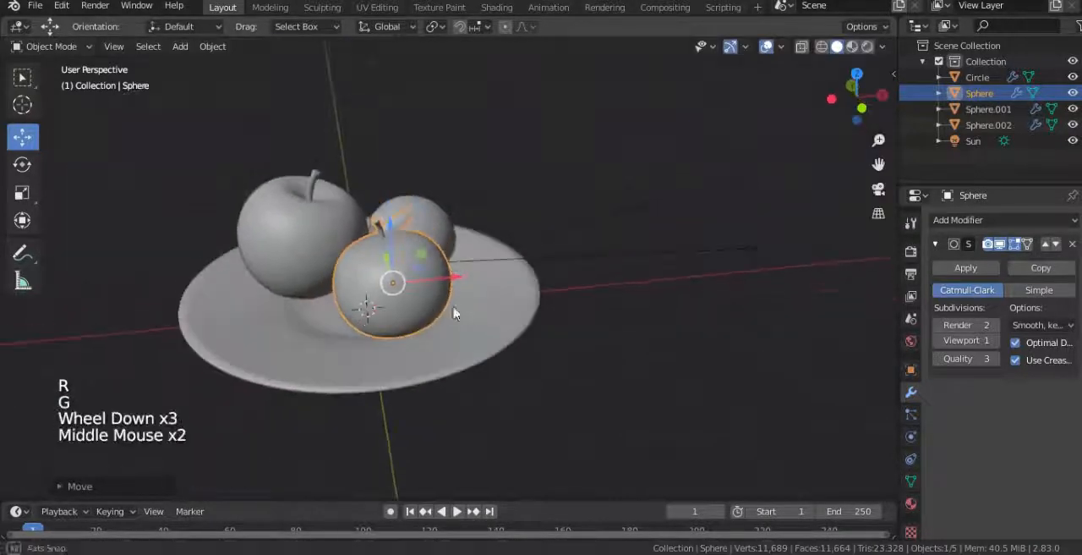
Switch the viewport back to rendered shading
{"action": "key", "text": "z"}
{"action": "middle_click_drag", "start_coordinate": [495, 225], "coordinate": [544, 258], "text": "shift"}
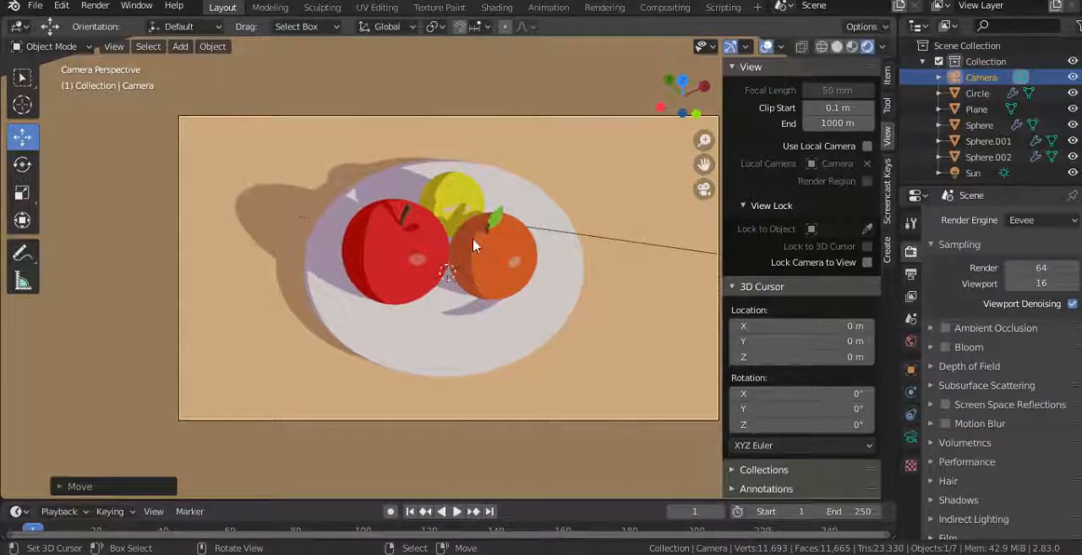
{"action": "middle_click_drag", "start_coordinate": [476, 241], "coordinate": [440, 233], "text": "shift"}
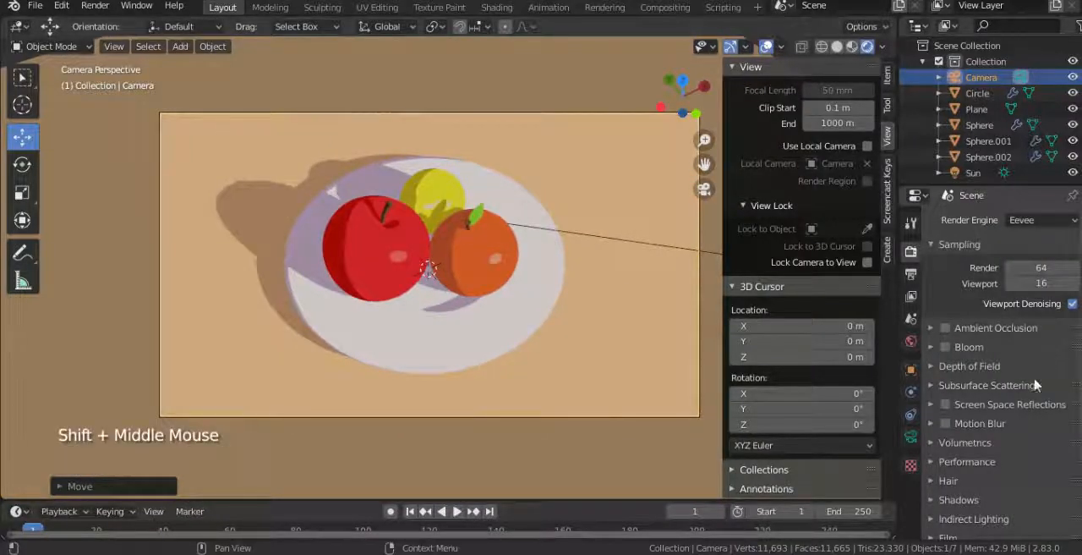
Enable Freestyle in the scene's render properties
{"action": "left_click", "coordinate": [912, 251]}
{"action": "left_click", "coordinate": [912, 224]}
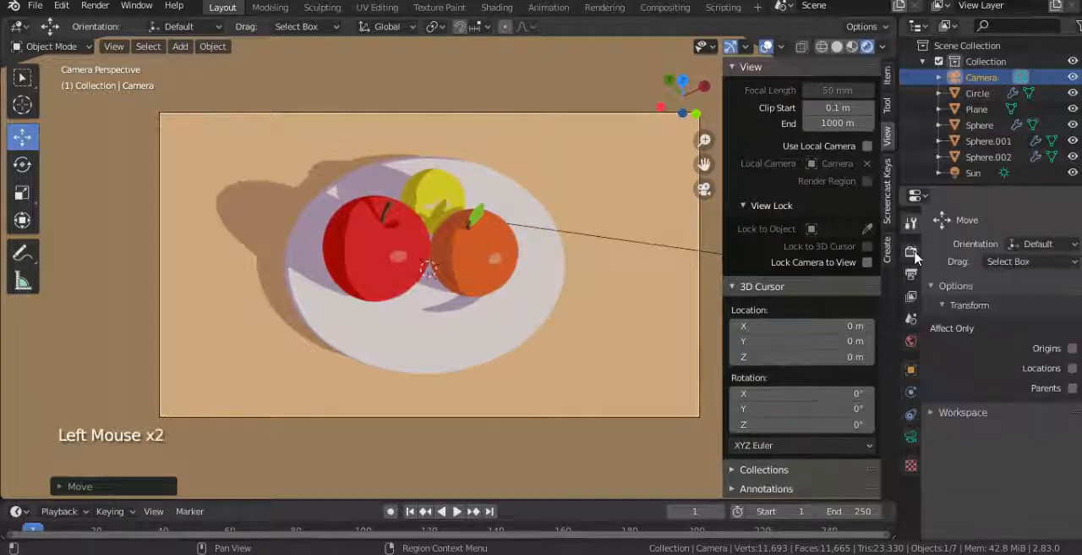
{"action": "left_click", "coordinate": [913, 251]}
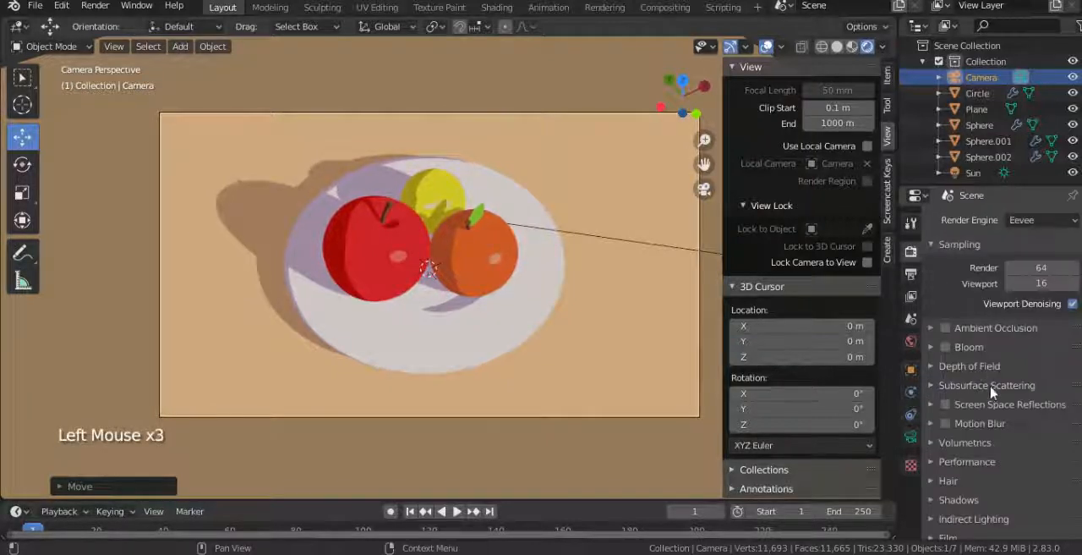
{"action": "scroll", "coordinate": [994, 392], "scroll_direction": "down", "scroll_amount": 5}
{"action": "left_click", "coordinate": [941, 512]}
{"action": "scroll", "coordinate": [1004, 482], "scroll_direction": "down", "scroll_amount": 4}
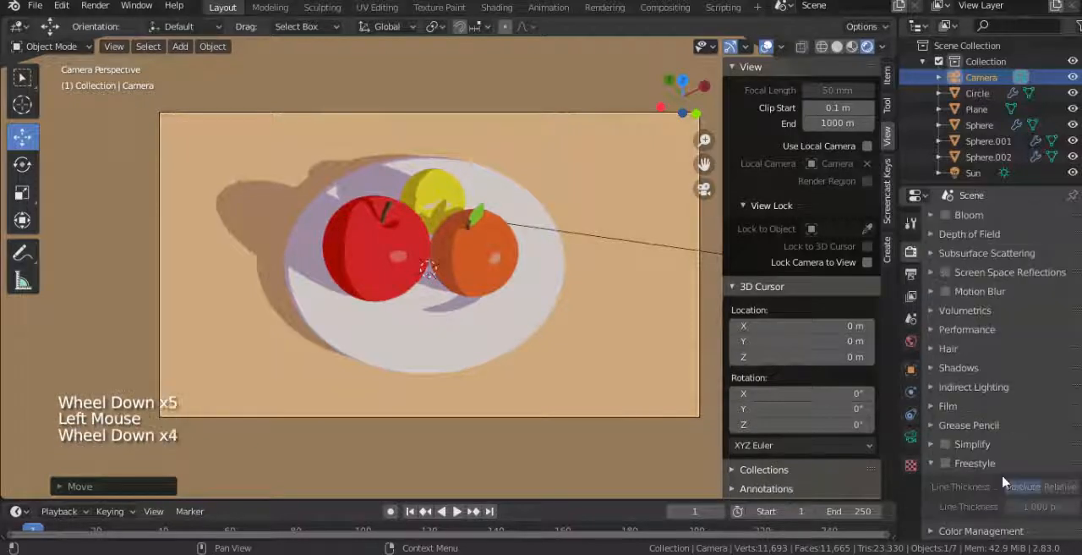
{"action": "left_click", "coordinate": [945, 462]}
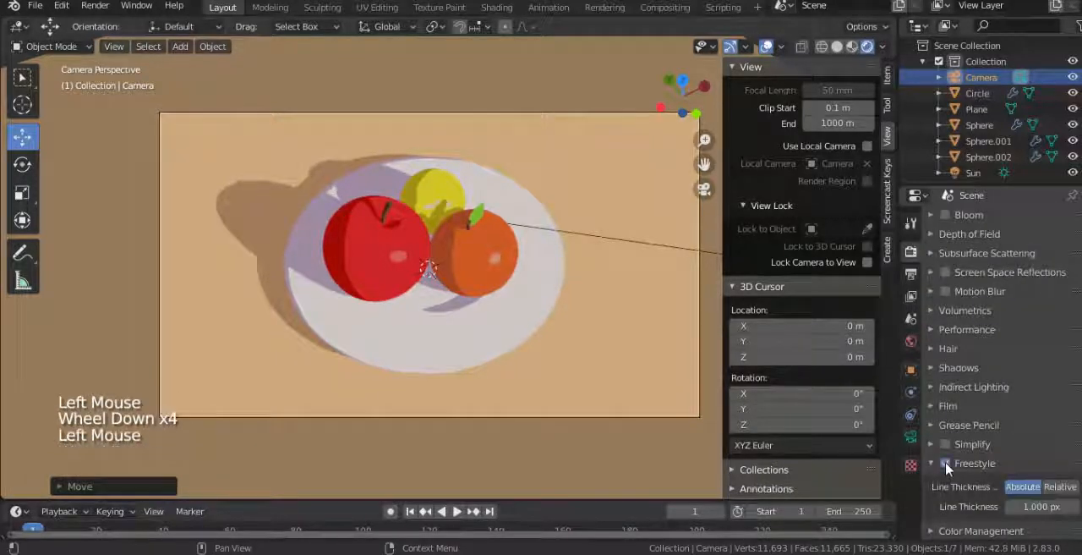
Set the Freestyle line thickness to 2 px
{"action": "left_click", "coordinate": [1037, 506]}
{"action": "type", "text": "2"}
{"action": "key", "text": "Return"}
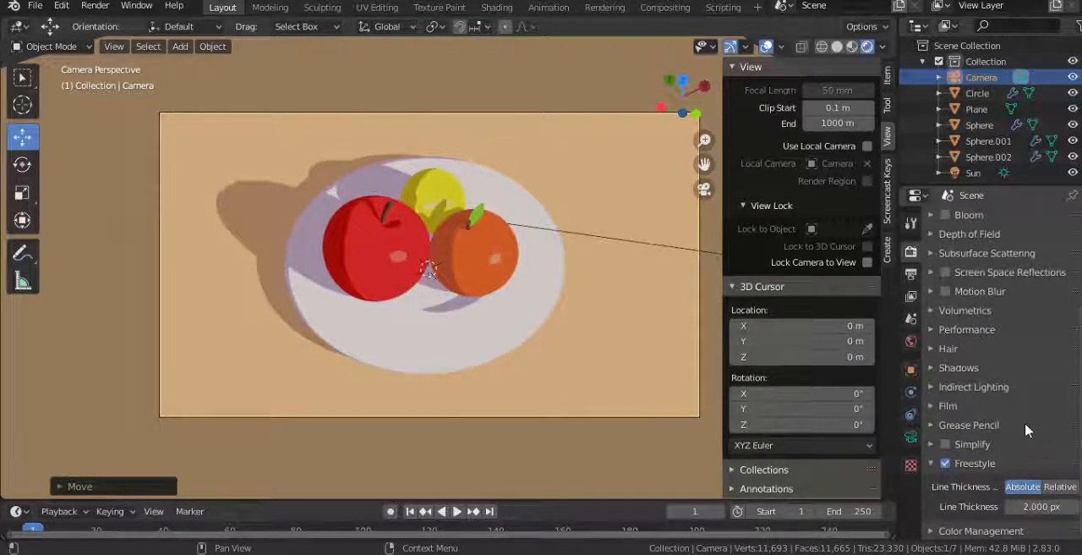